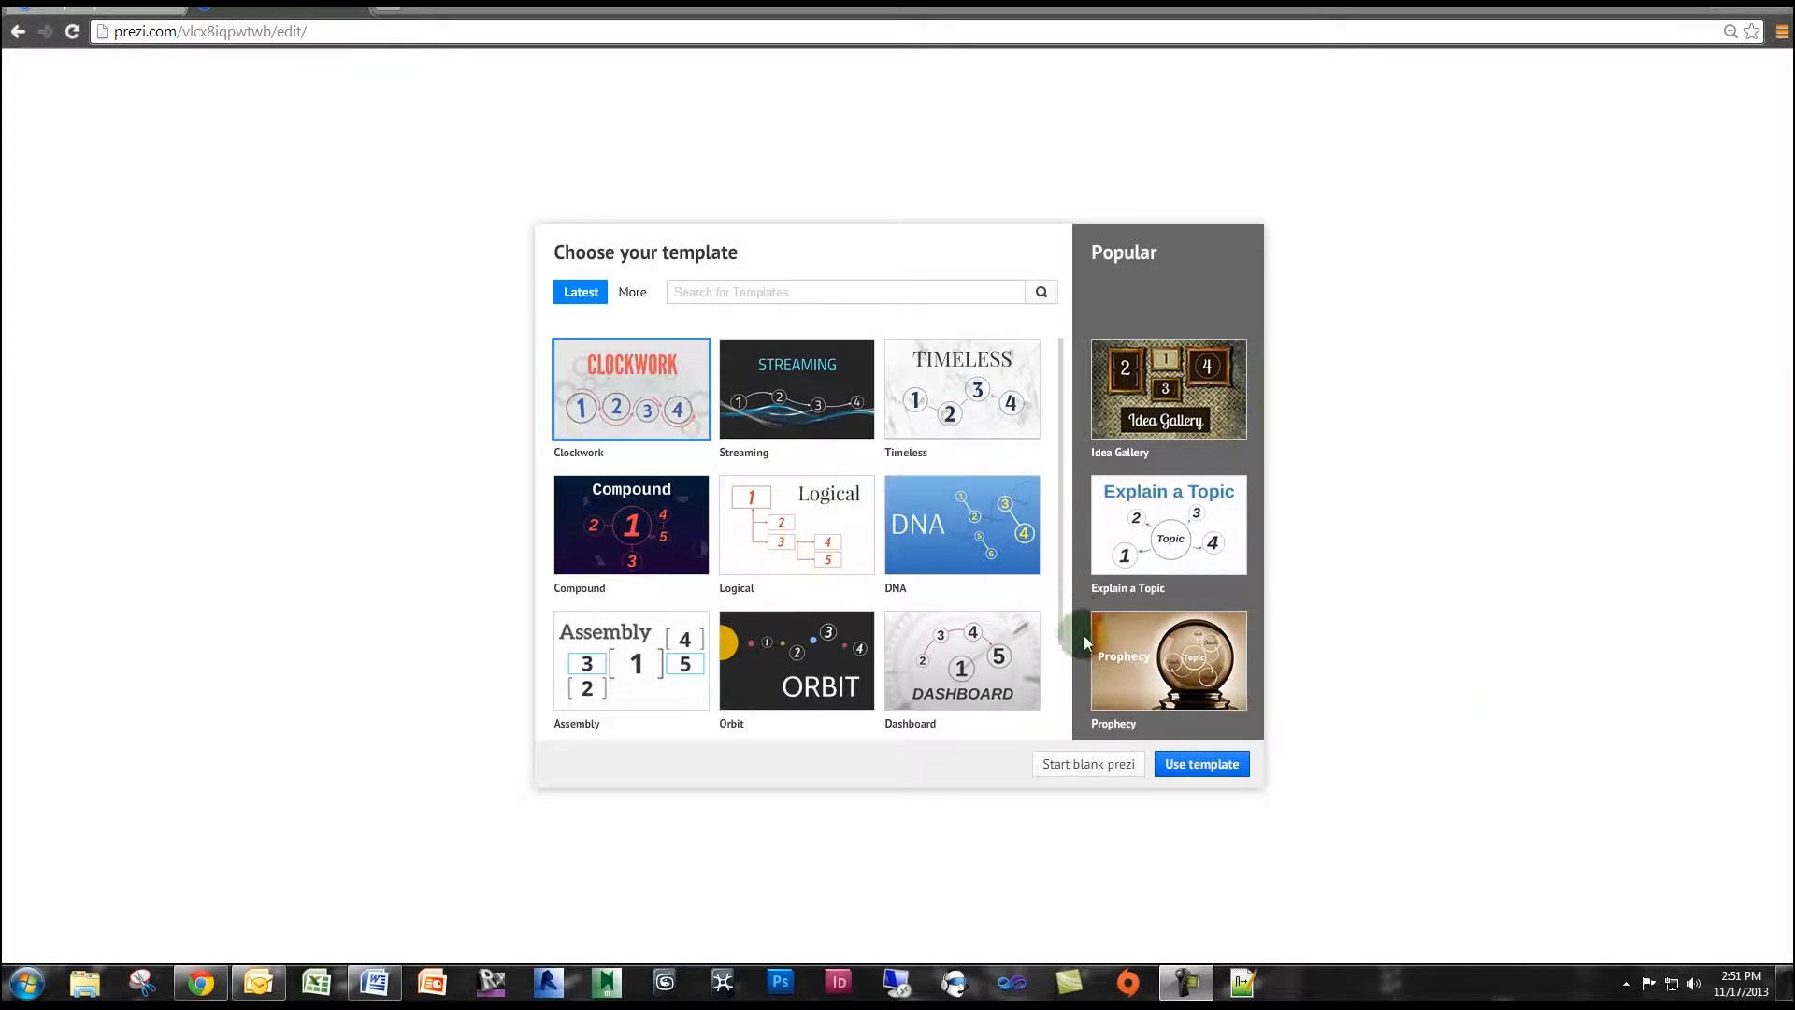
Start a blank prezi and delete its default circle frame with the placeholder text.
click(1089, 765)
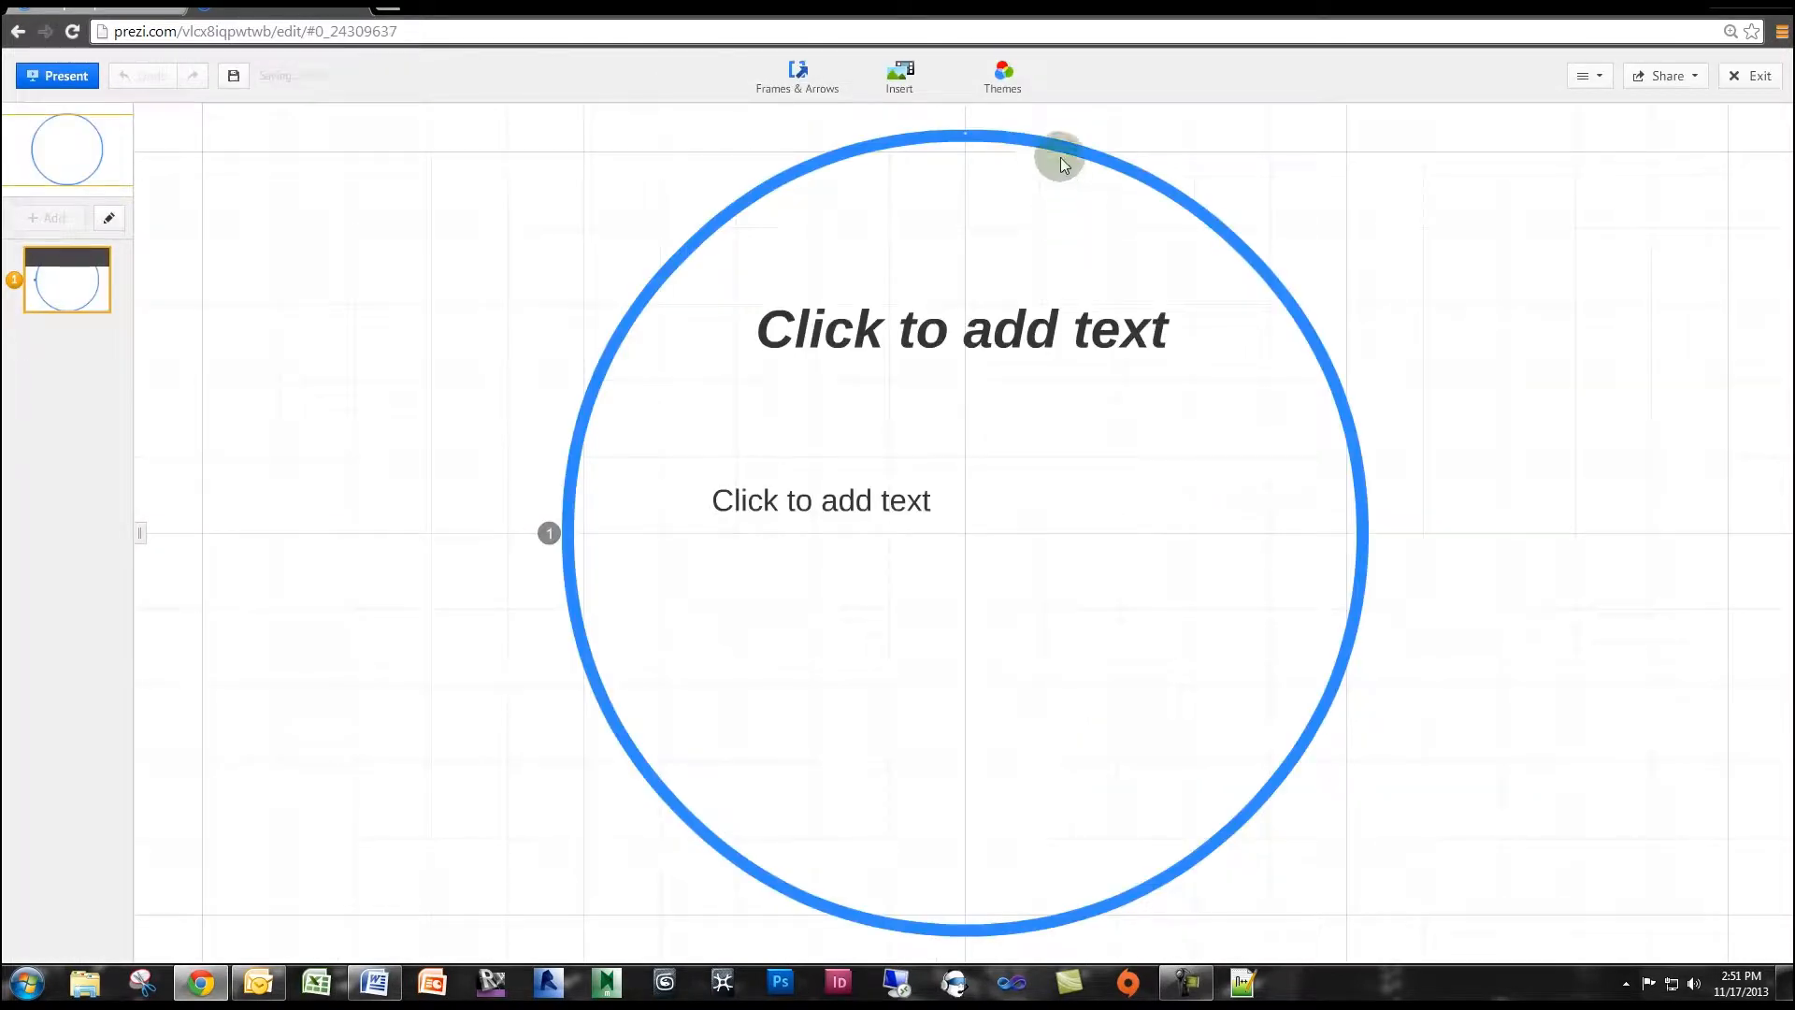
click(1056, 146)
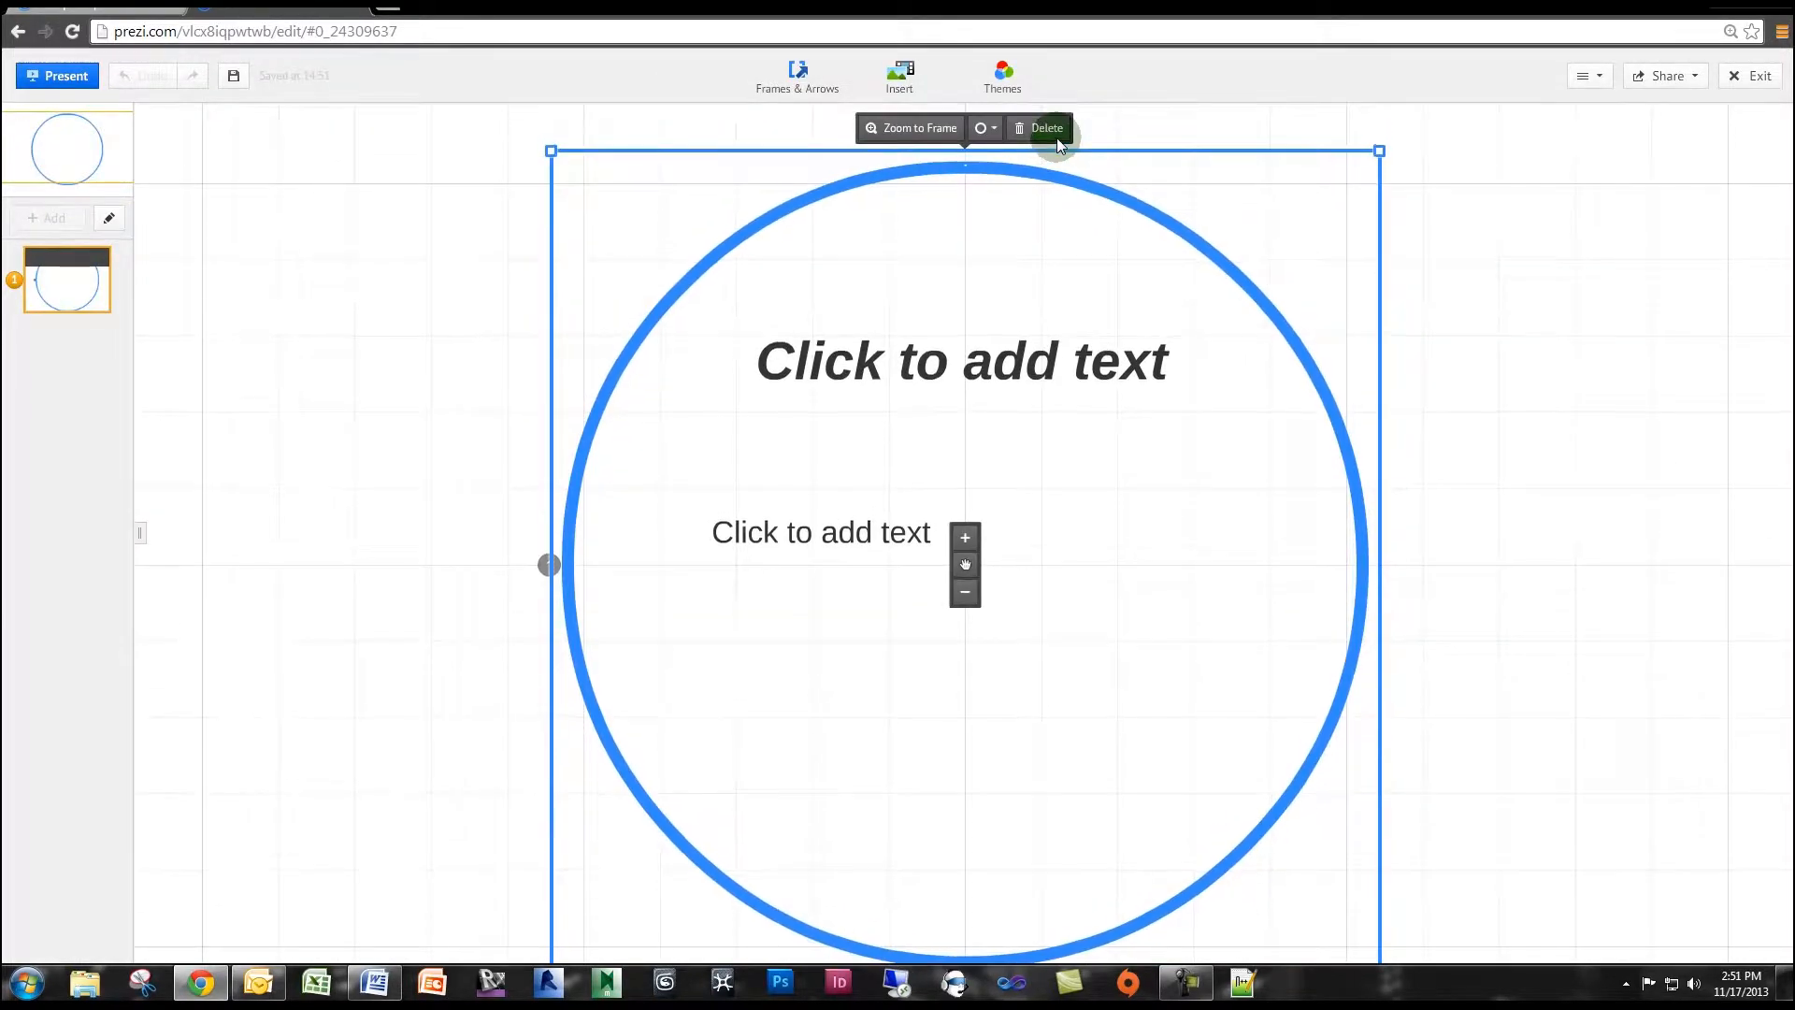
click(1057, 140)
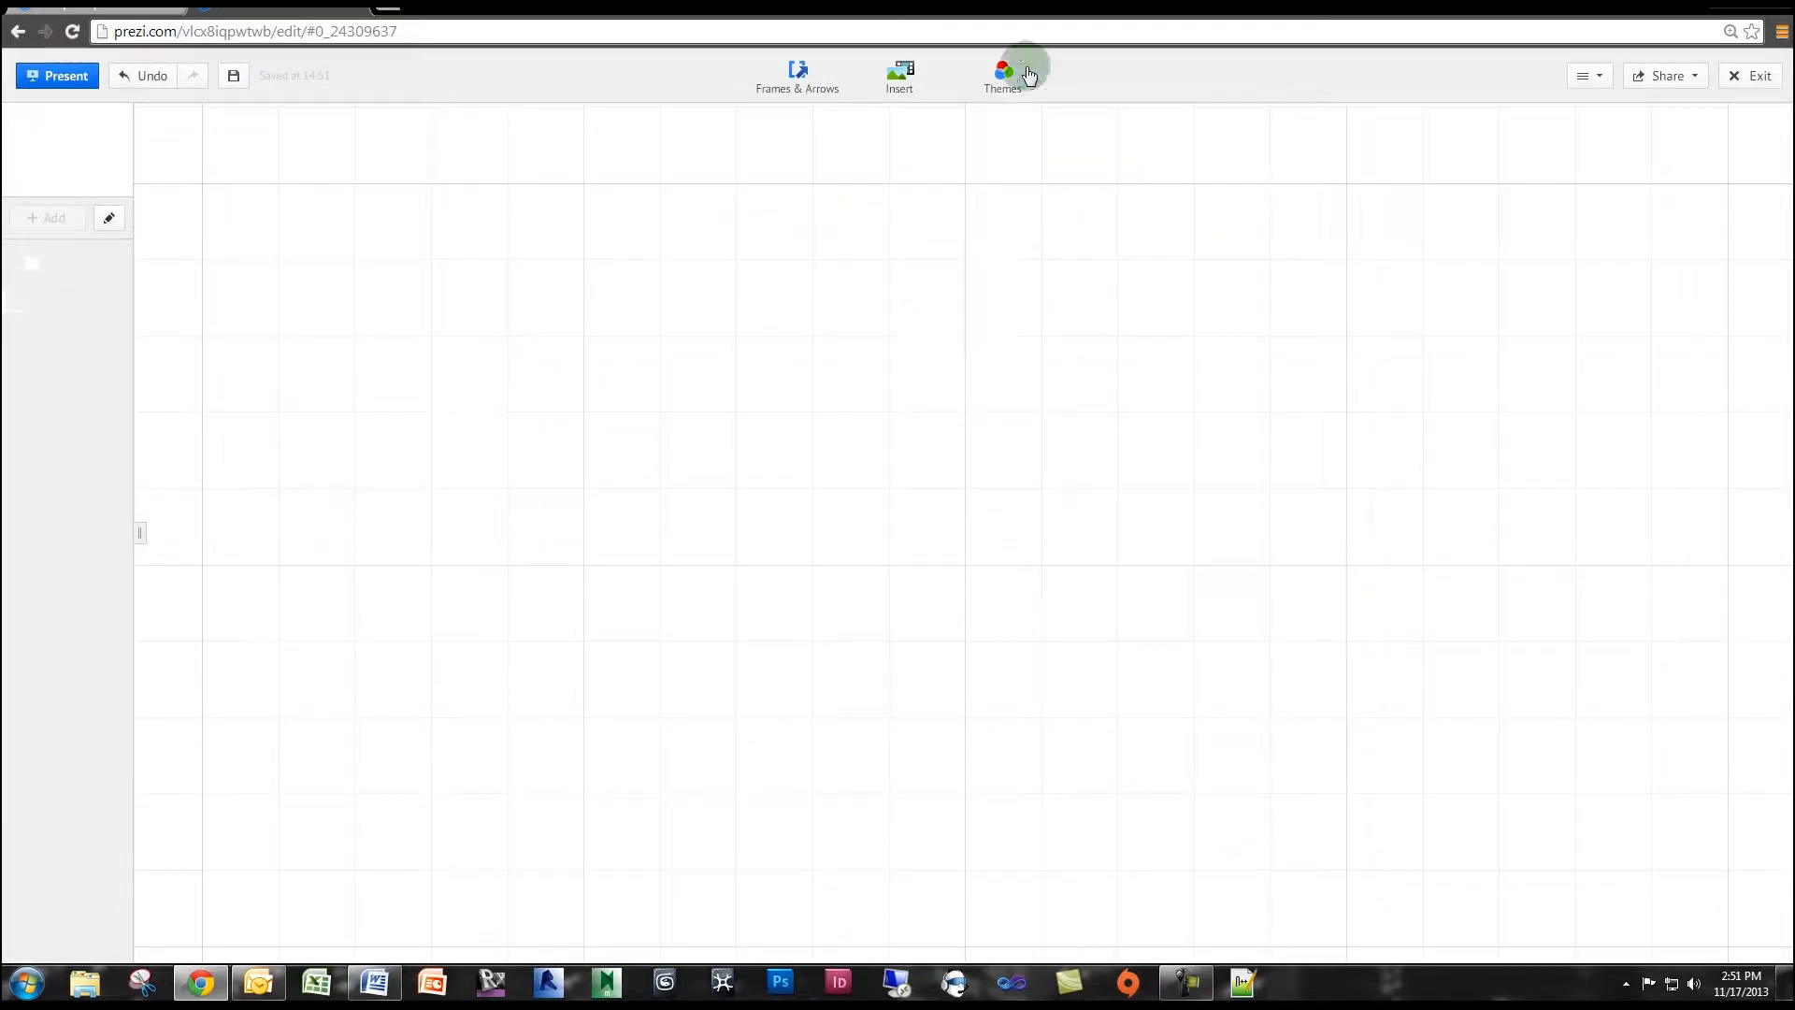
Apply the Elegant theme to the presentation.
click(1019, 68)
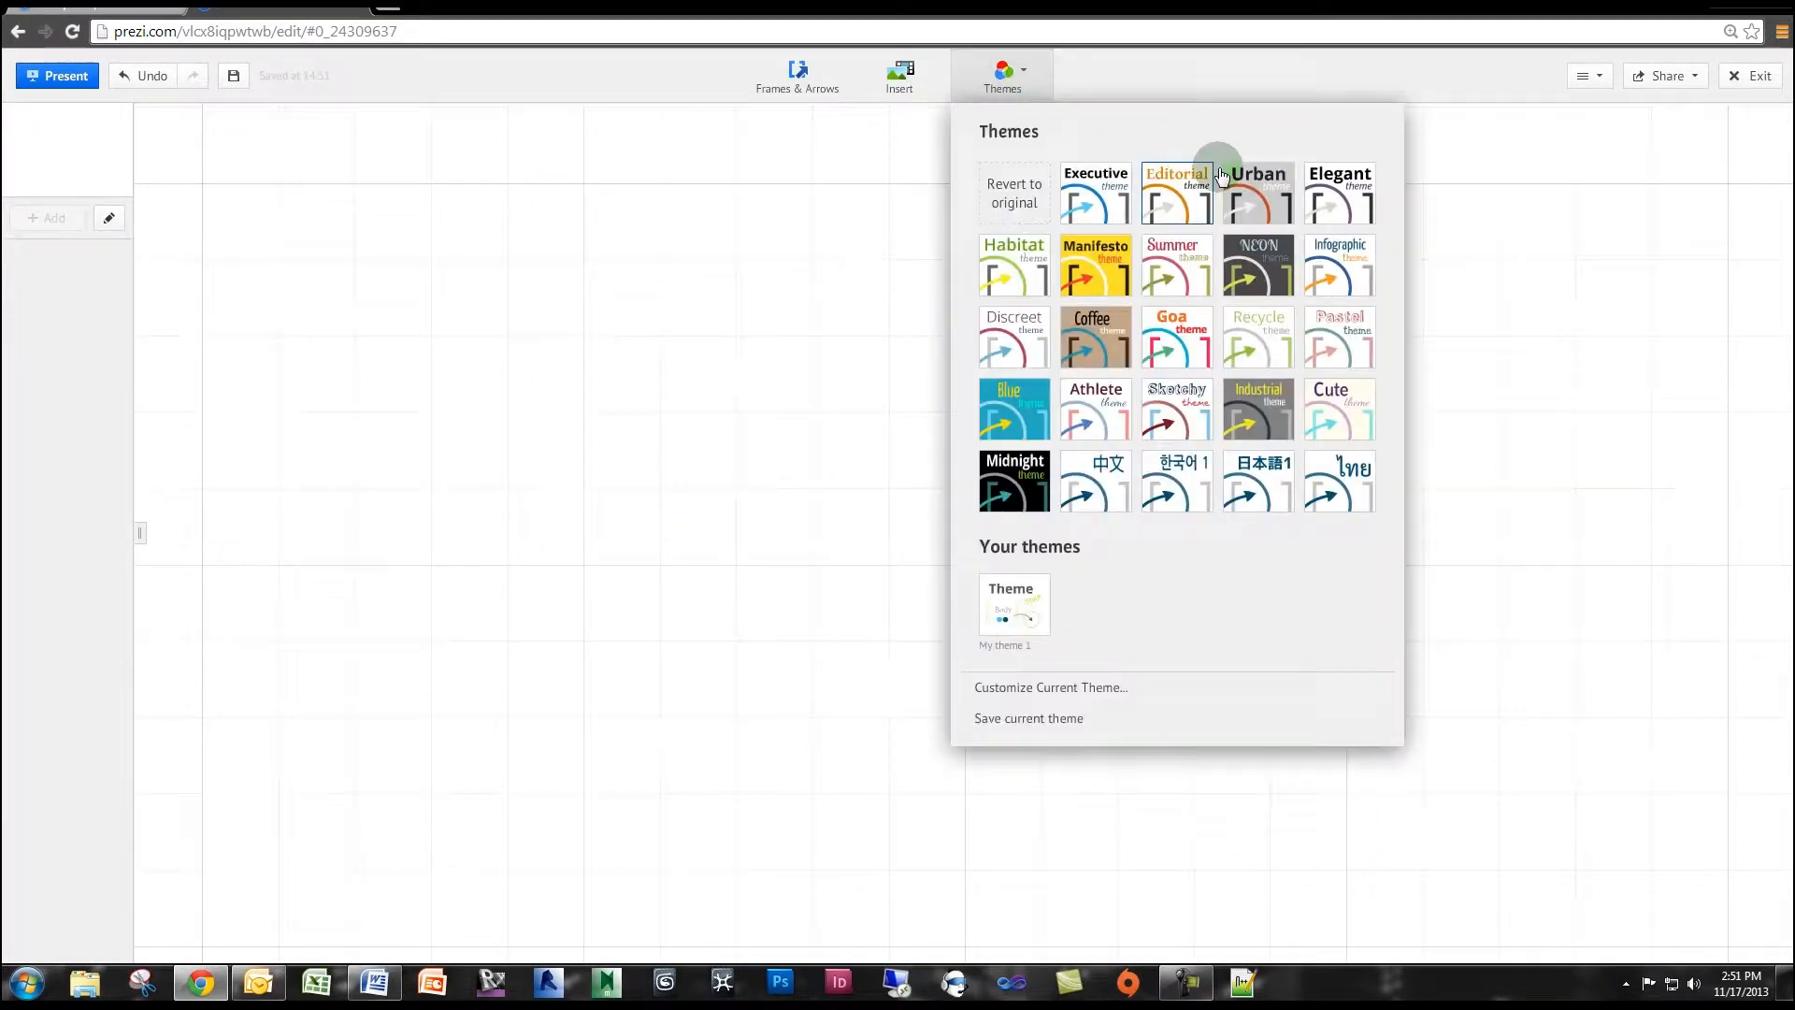
click(1350, 204)
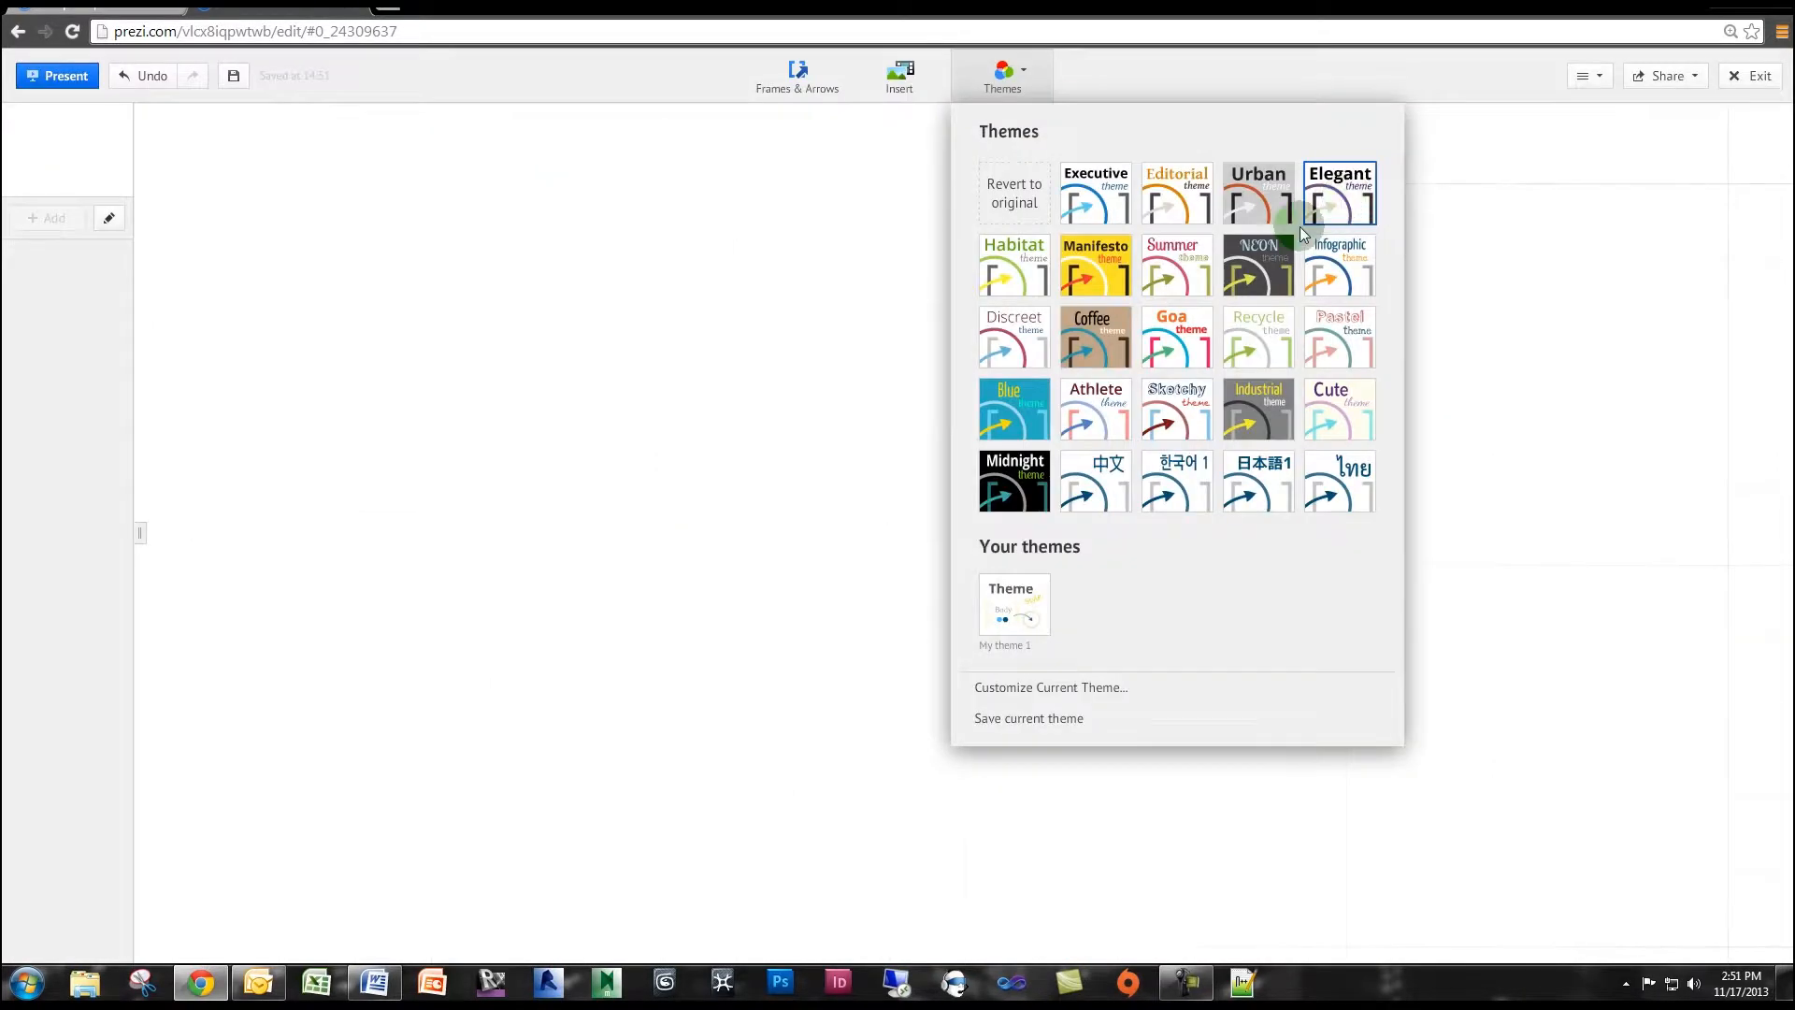
click(1002, 70)
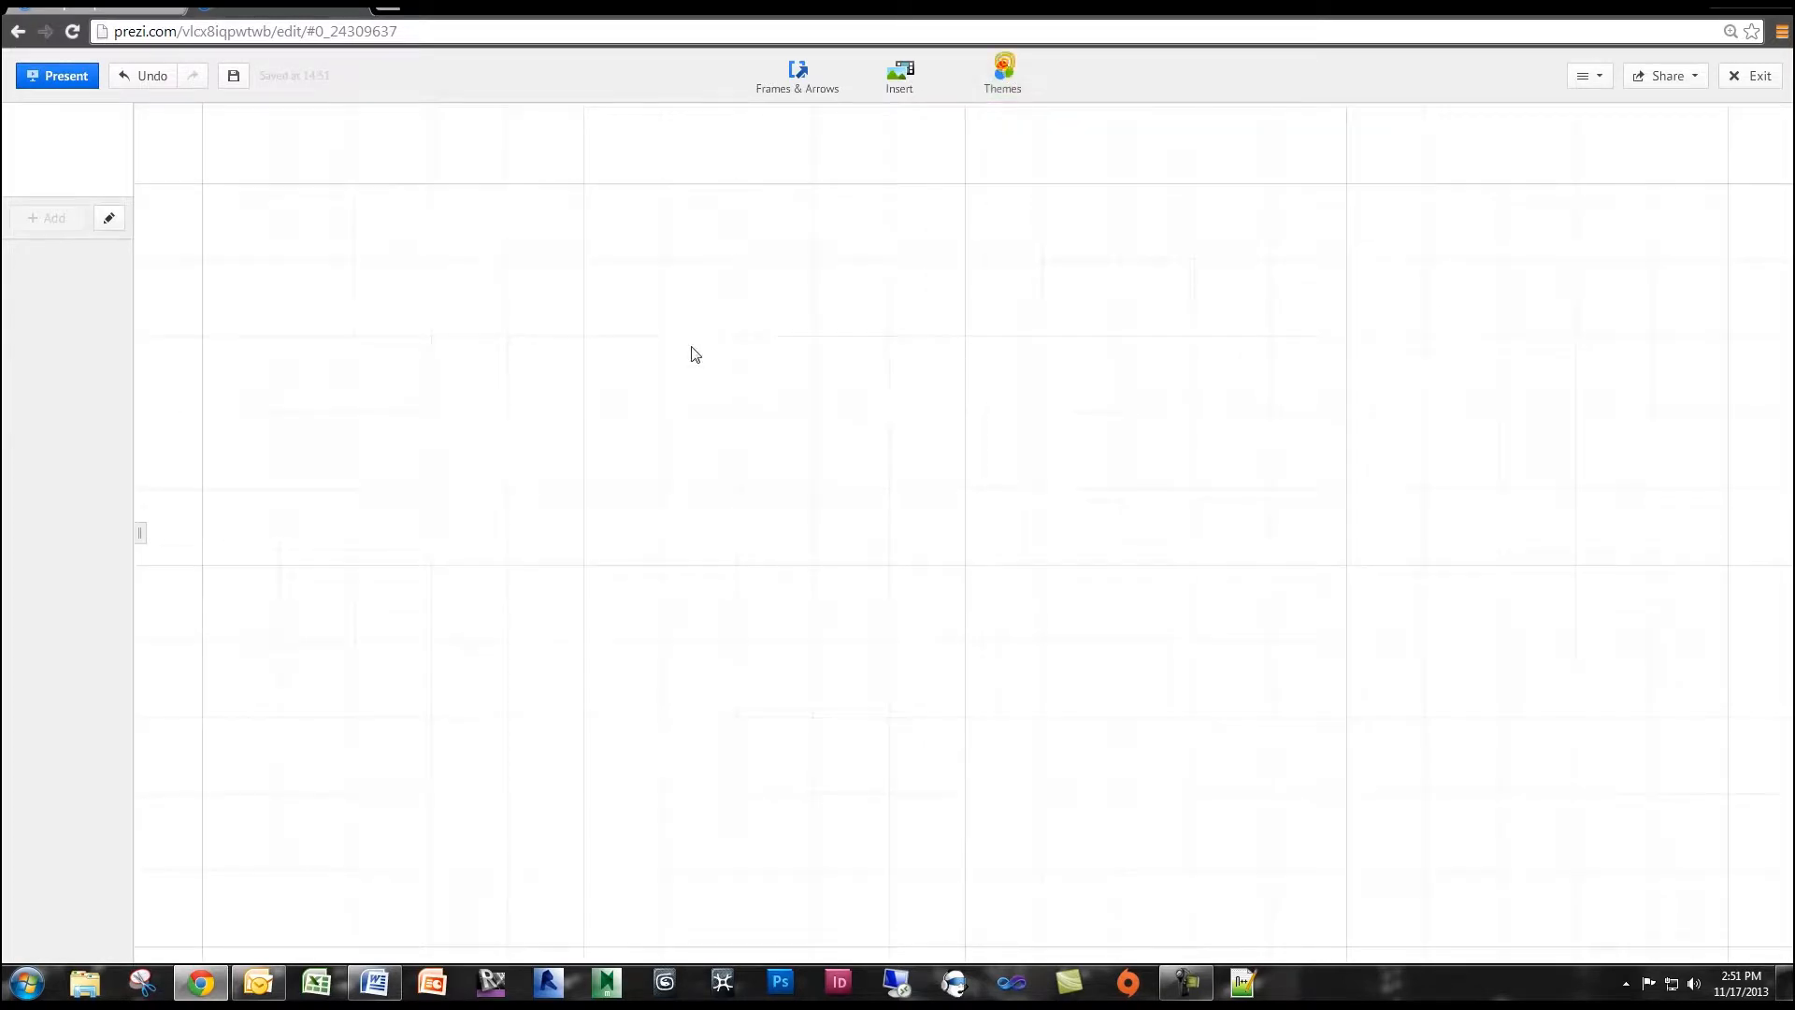
Add the body text "Design" to the empty canvas and move it slightly up and to the left.
double_click(613, 393)
text(Desi)
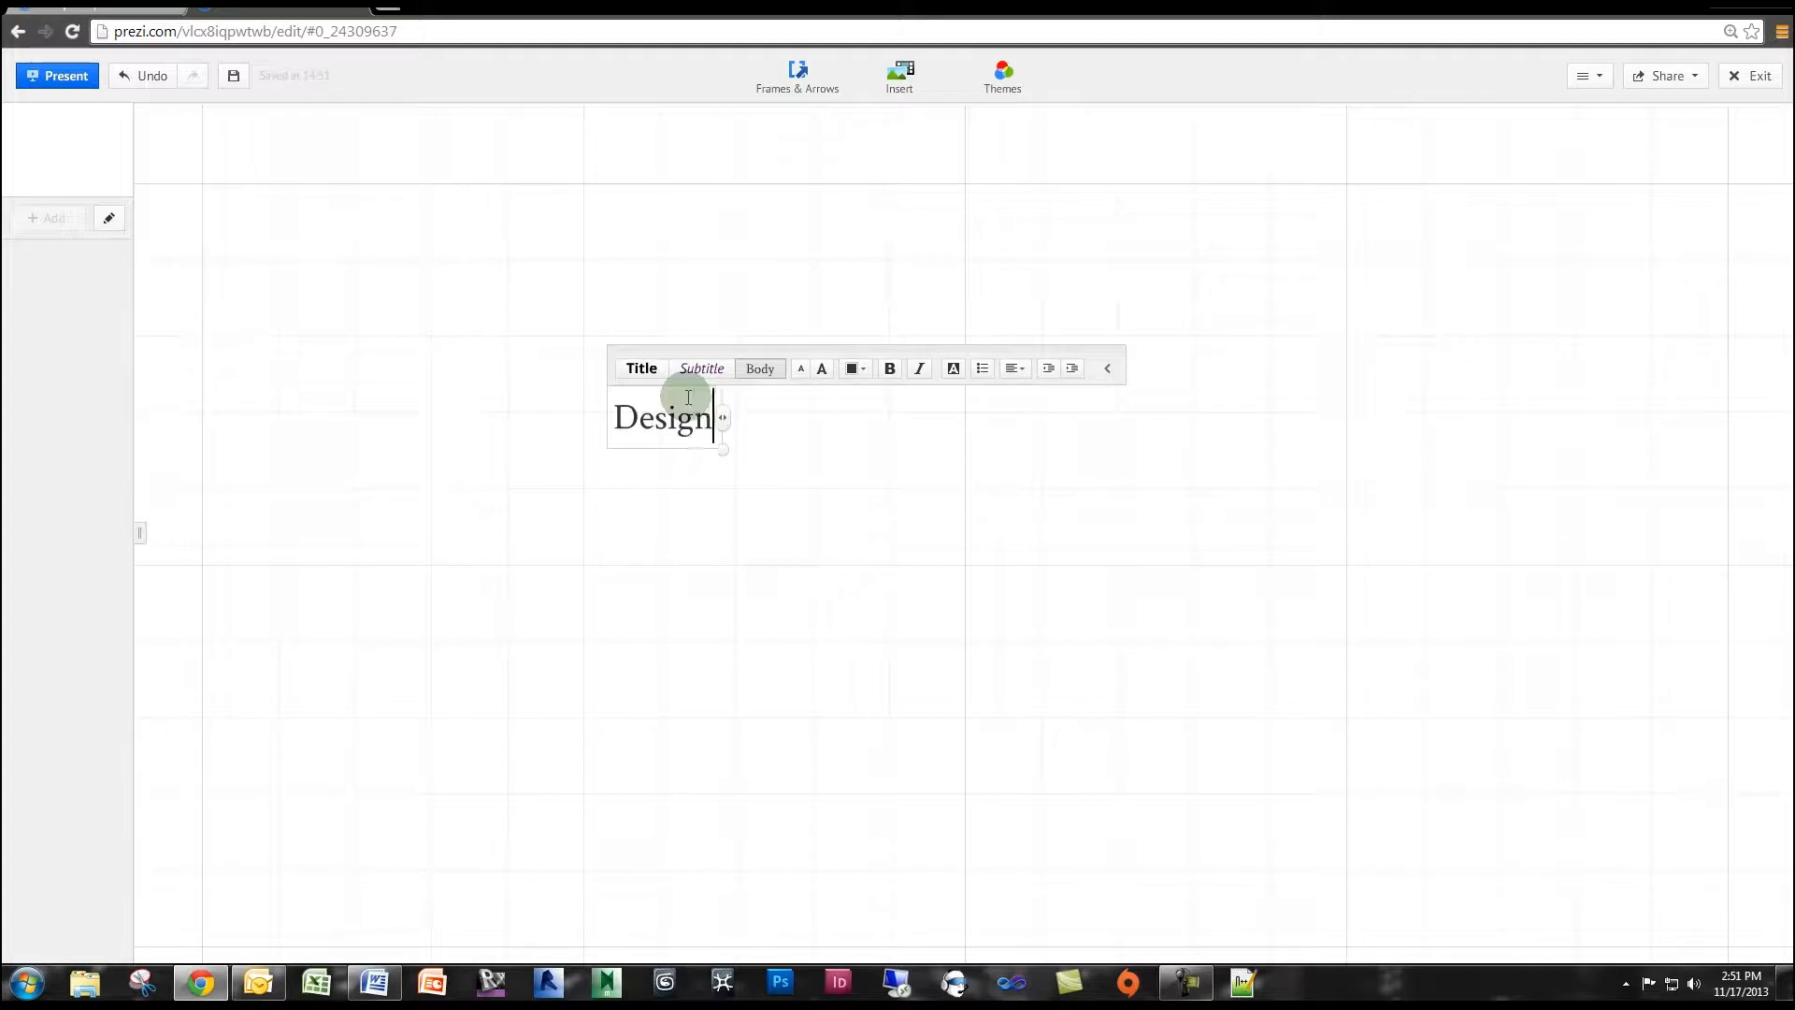
text(gn)
key(Return)
click(726, 493)
click(661, 401)
drag(666, 416, 655, 381)
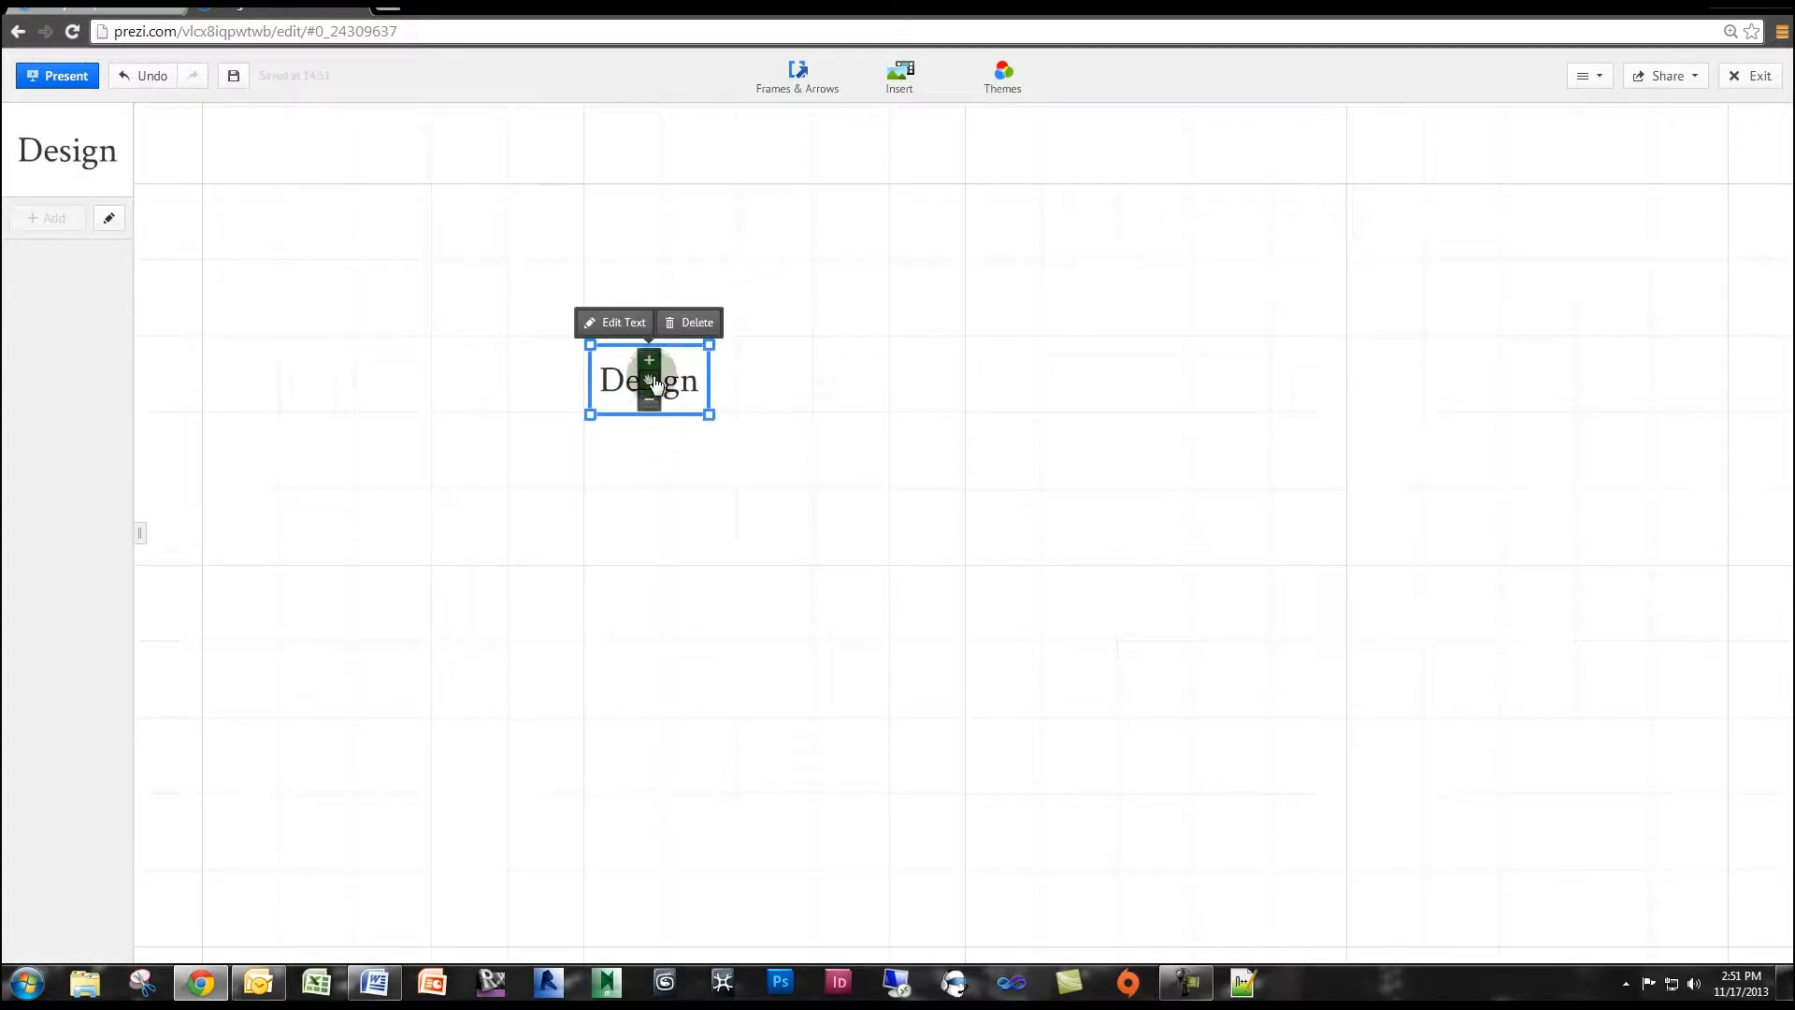
Add the body text "Renderings" below "Design" and nudge it slightly upward, keeping it left-aligned with "Design".
click(599, 509)
click(600, 512)
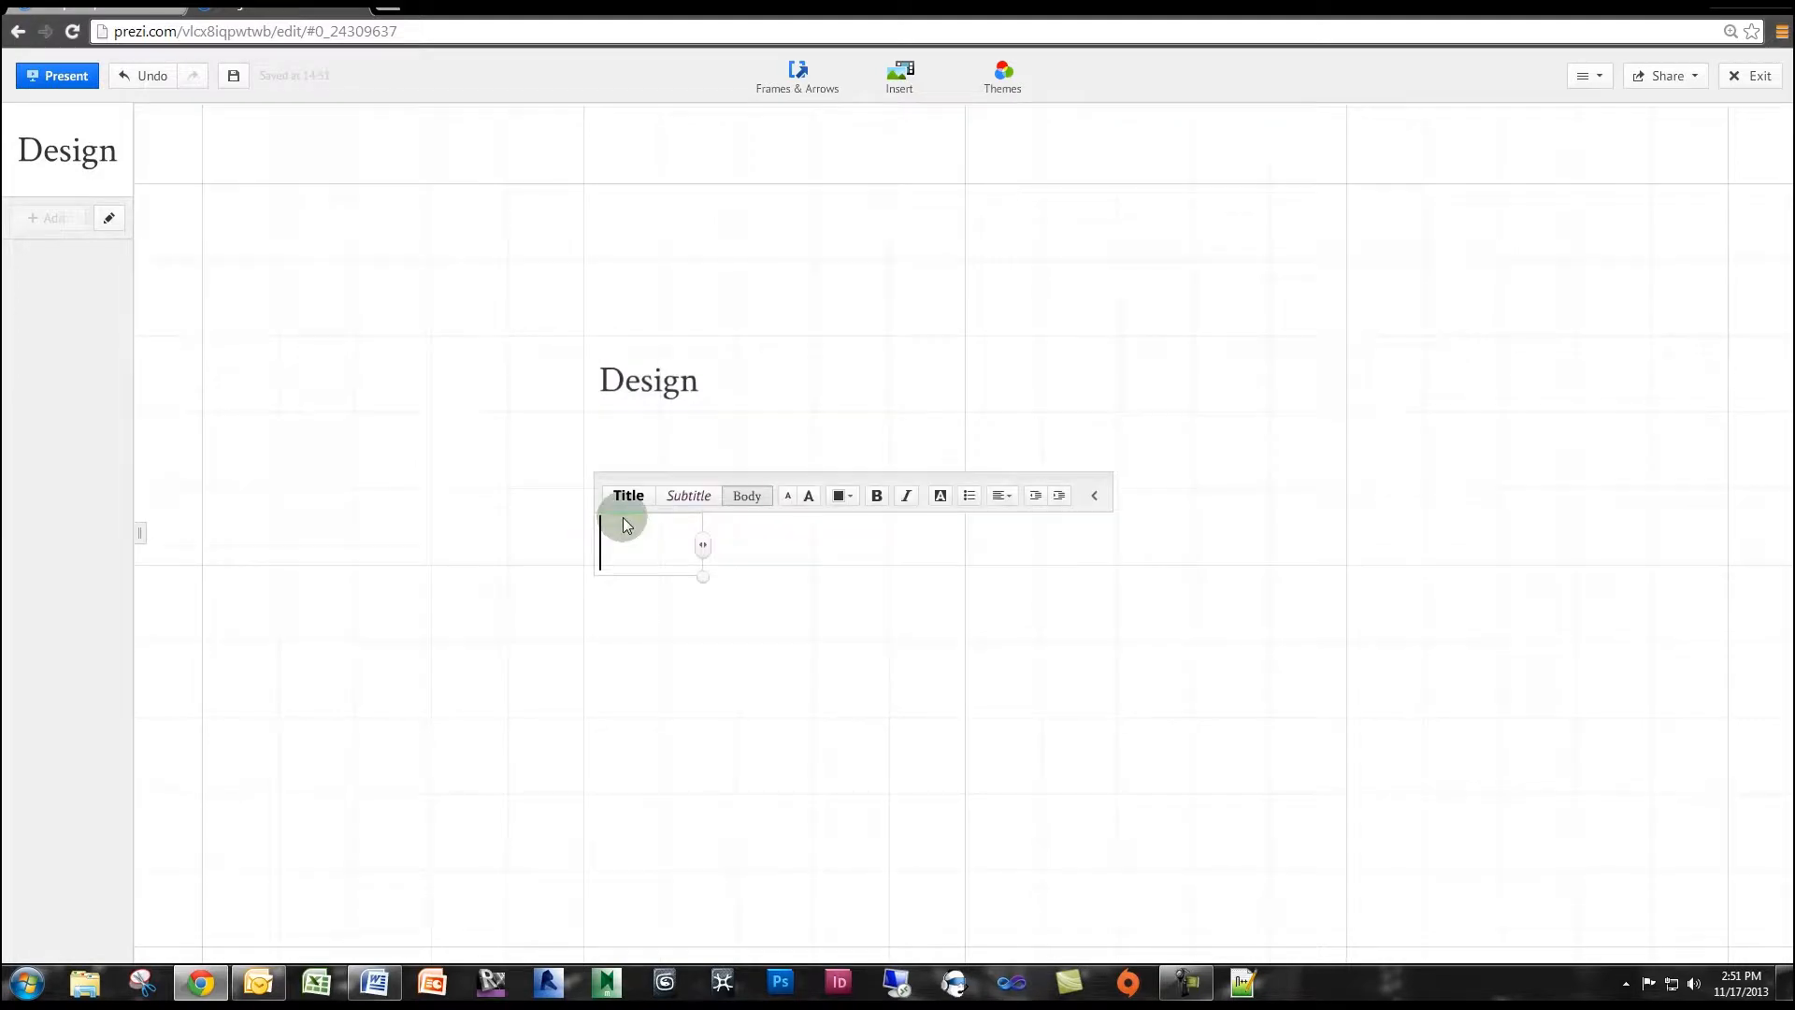
text(Renderings)
key(Return)
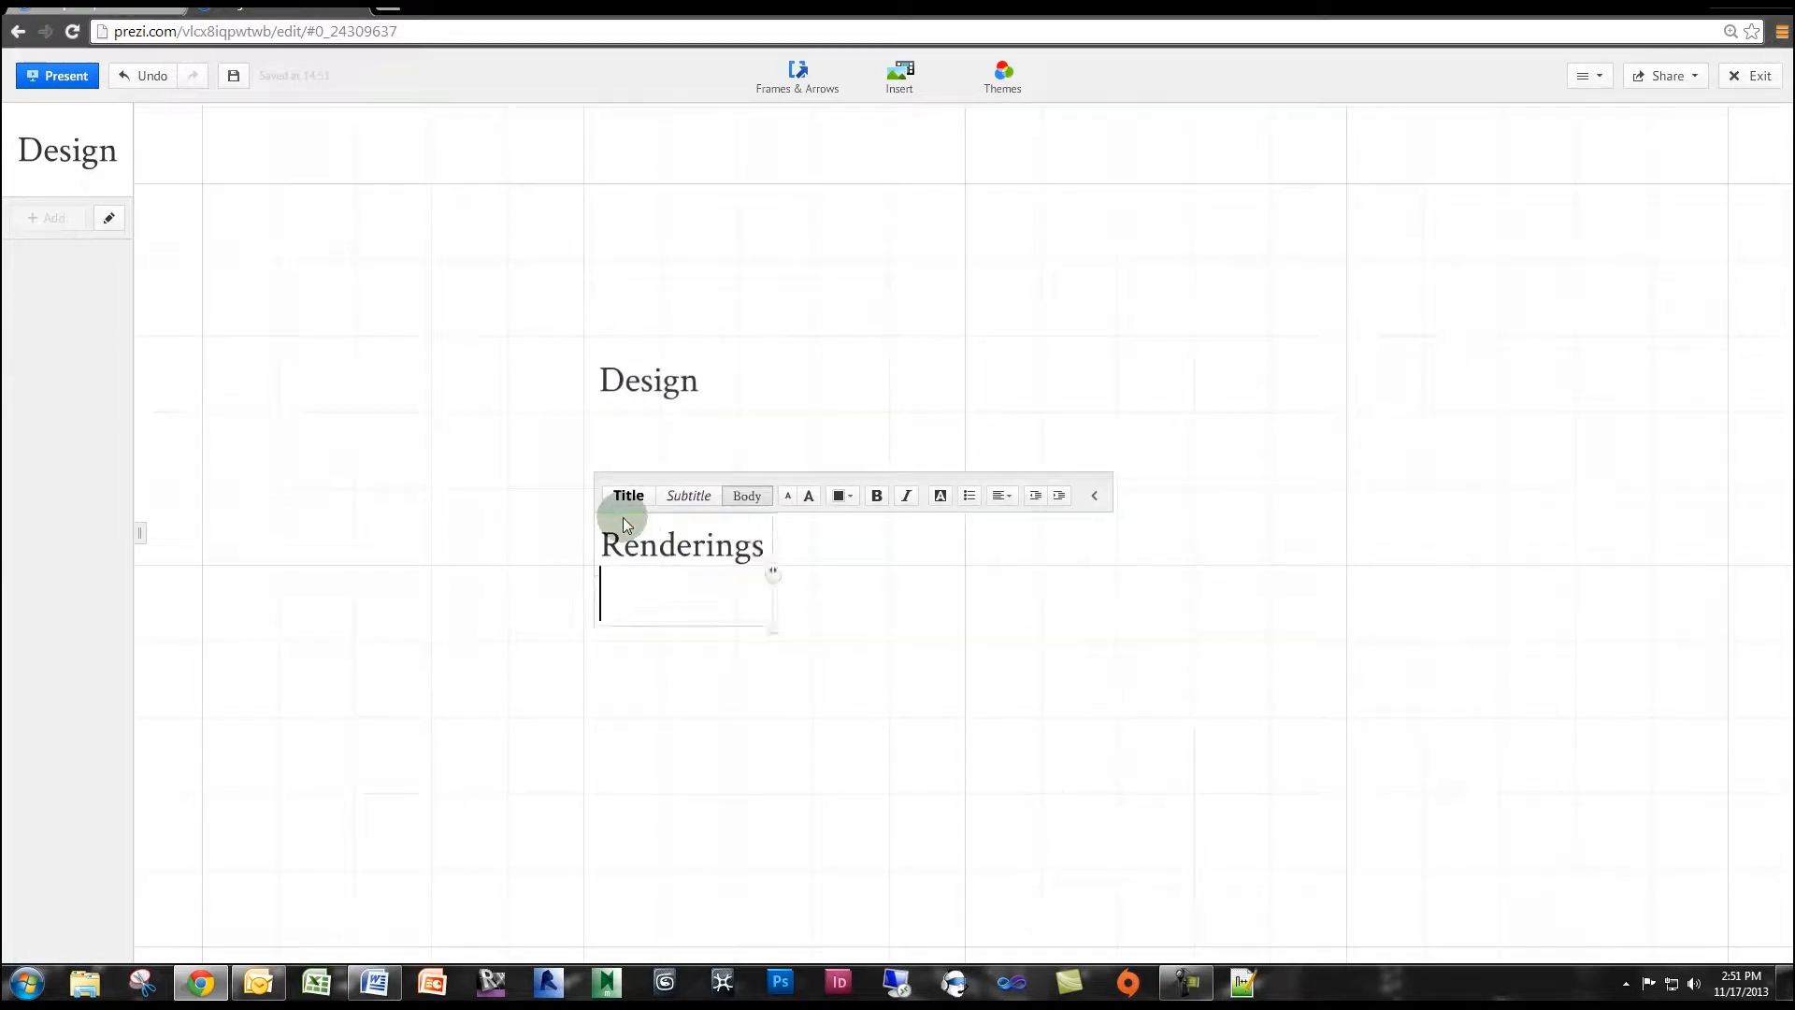
key(BackSpace)
click(876, 708)
click(674, 542)
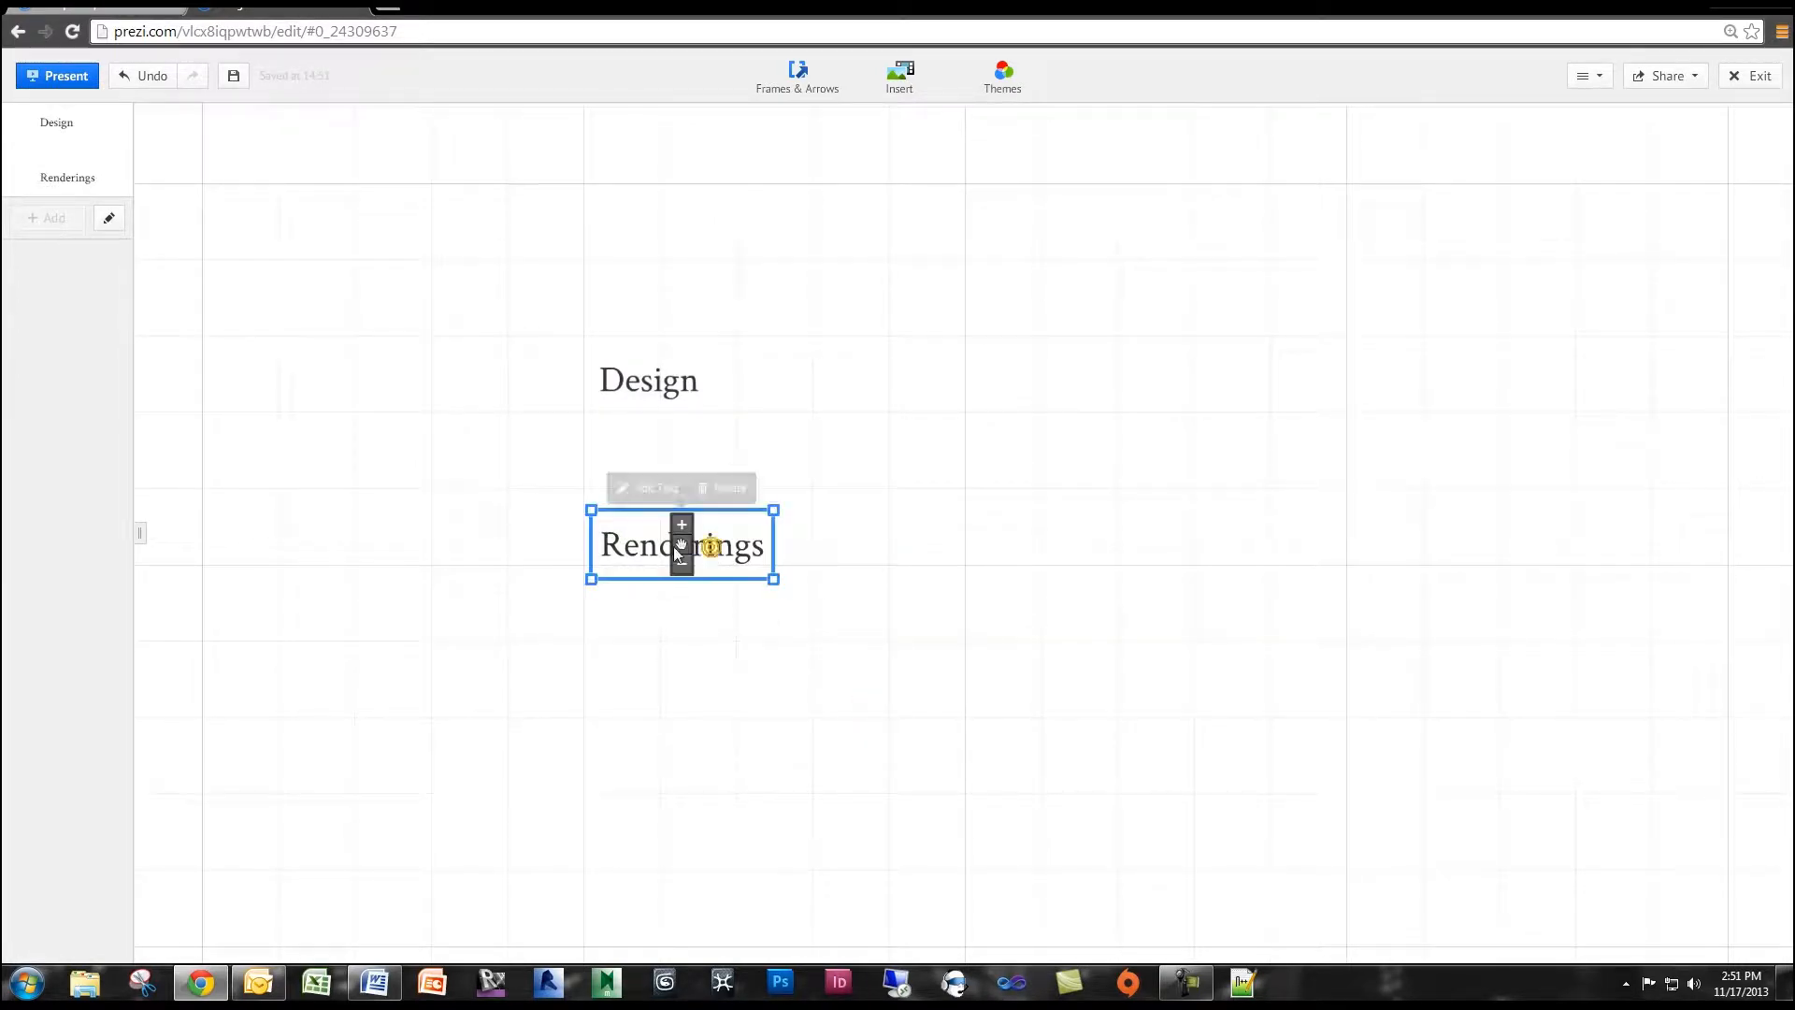
drag(687, 546, 686, 535)
click(675, 529)
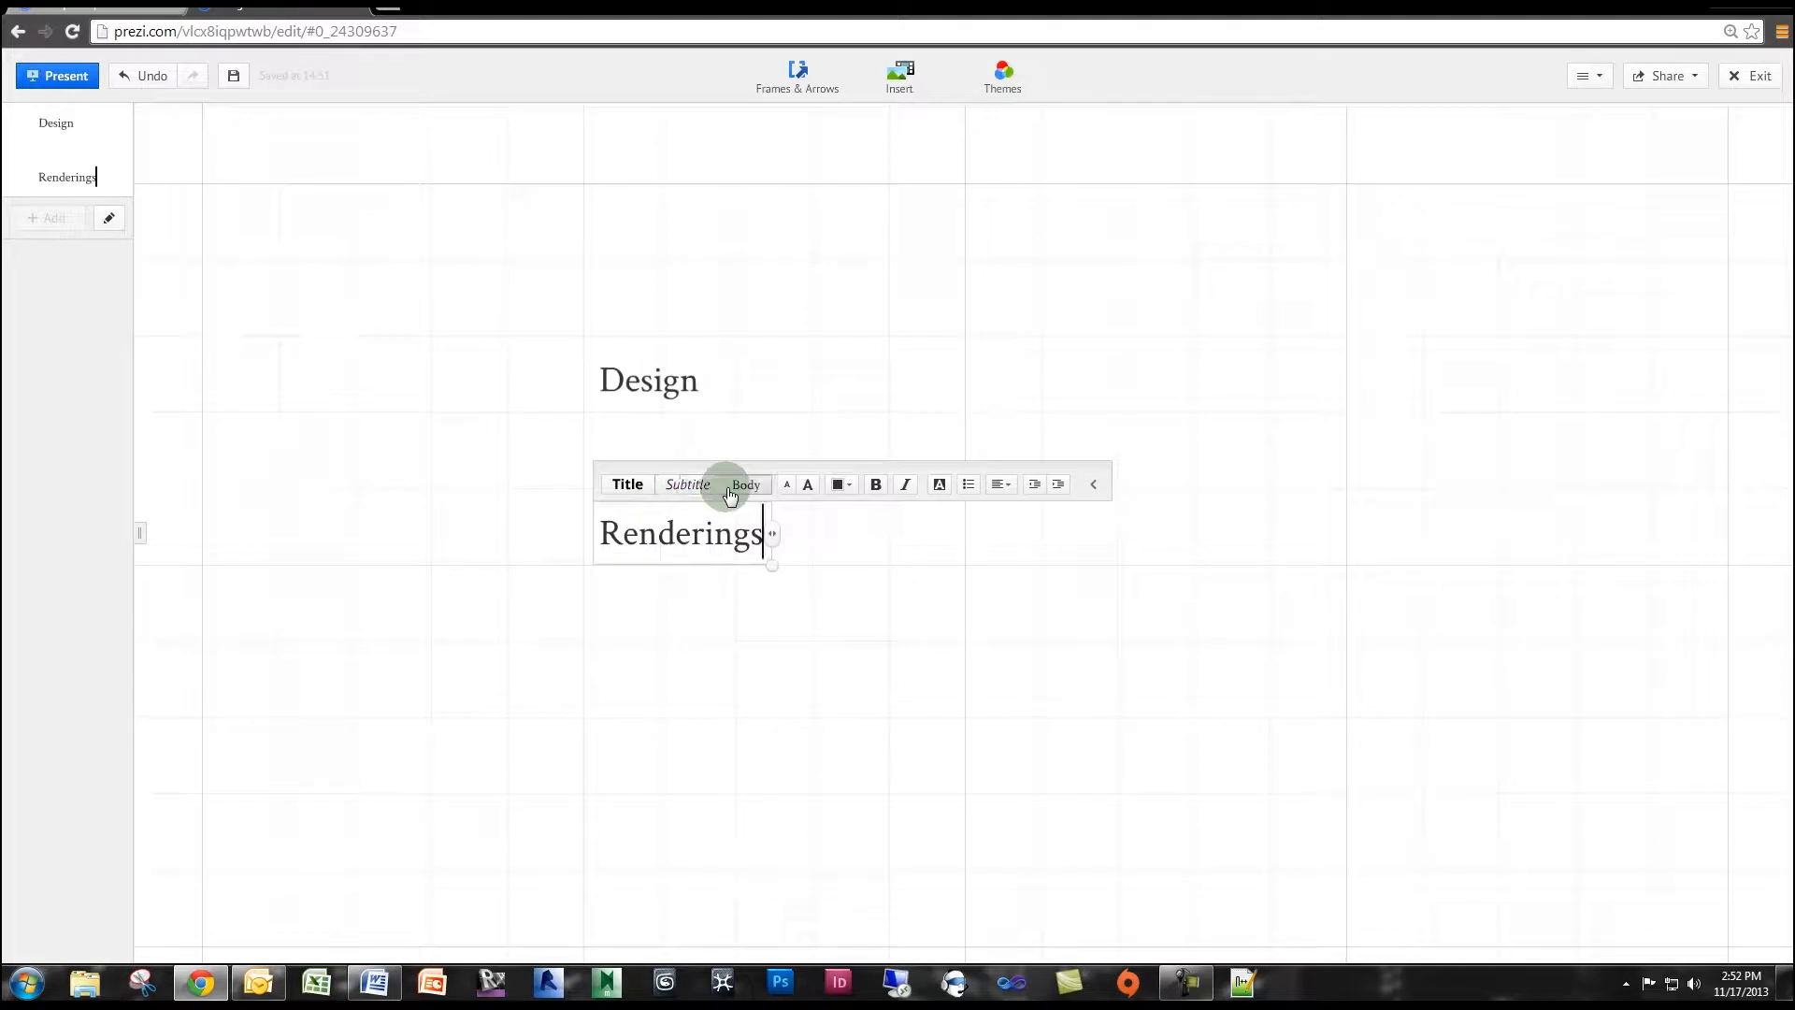
click(772, 402)
Add the text "BIM After Dark Prezi Tutorial" above "Design" and format it with the Title style.
scroll(774, 401, down, 2)
drag(813, 339, 607, 491)
click(487, 419)
text(BIM After D)
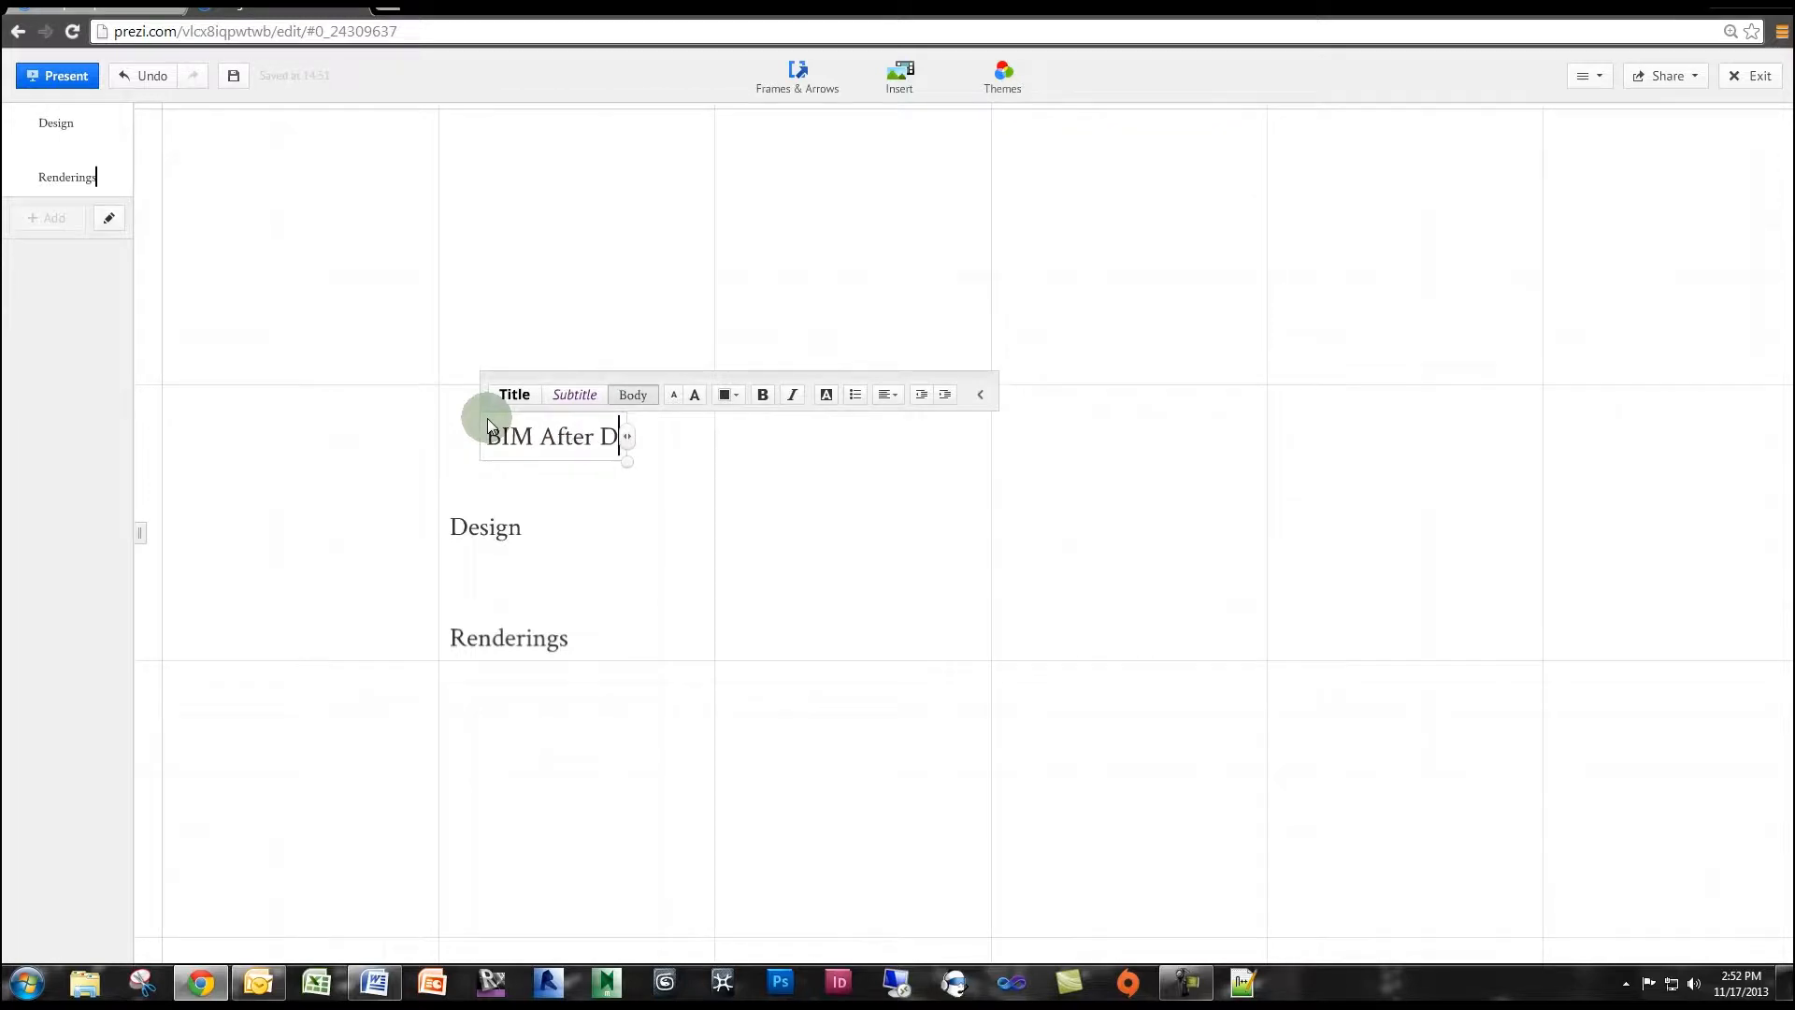
text(ark Prezi Tu)
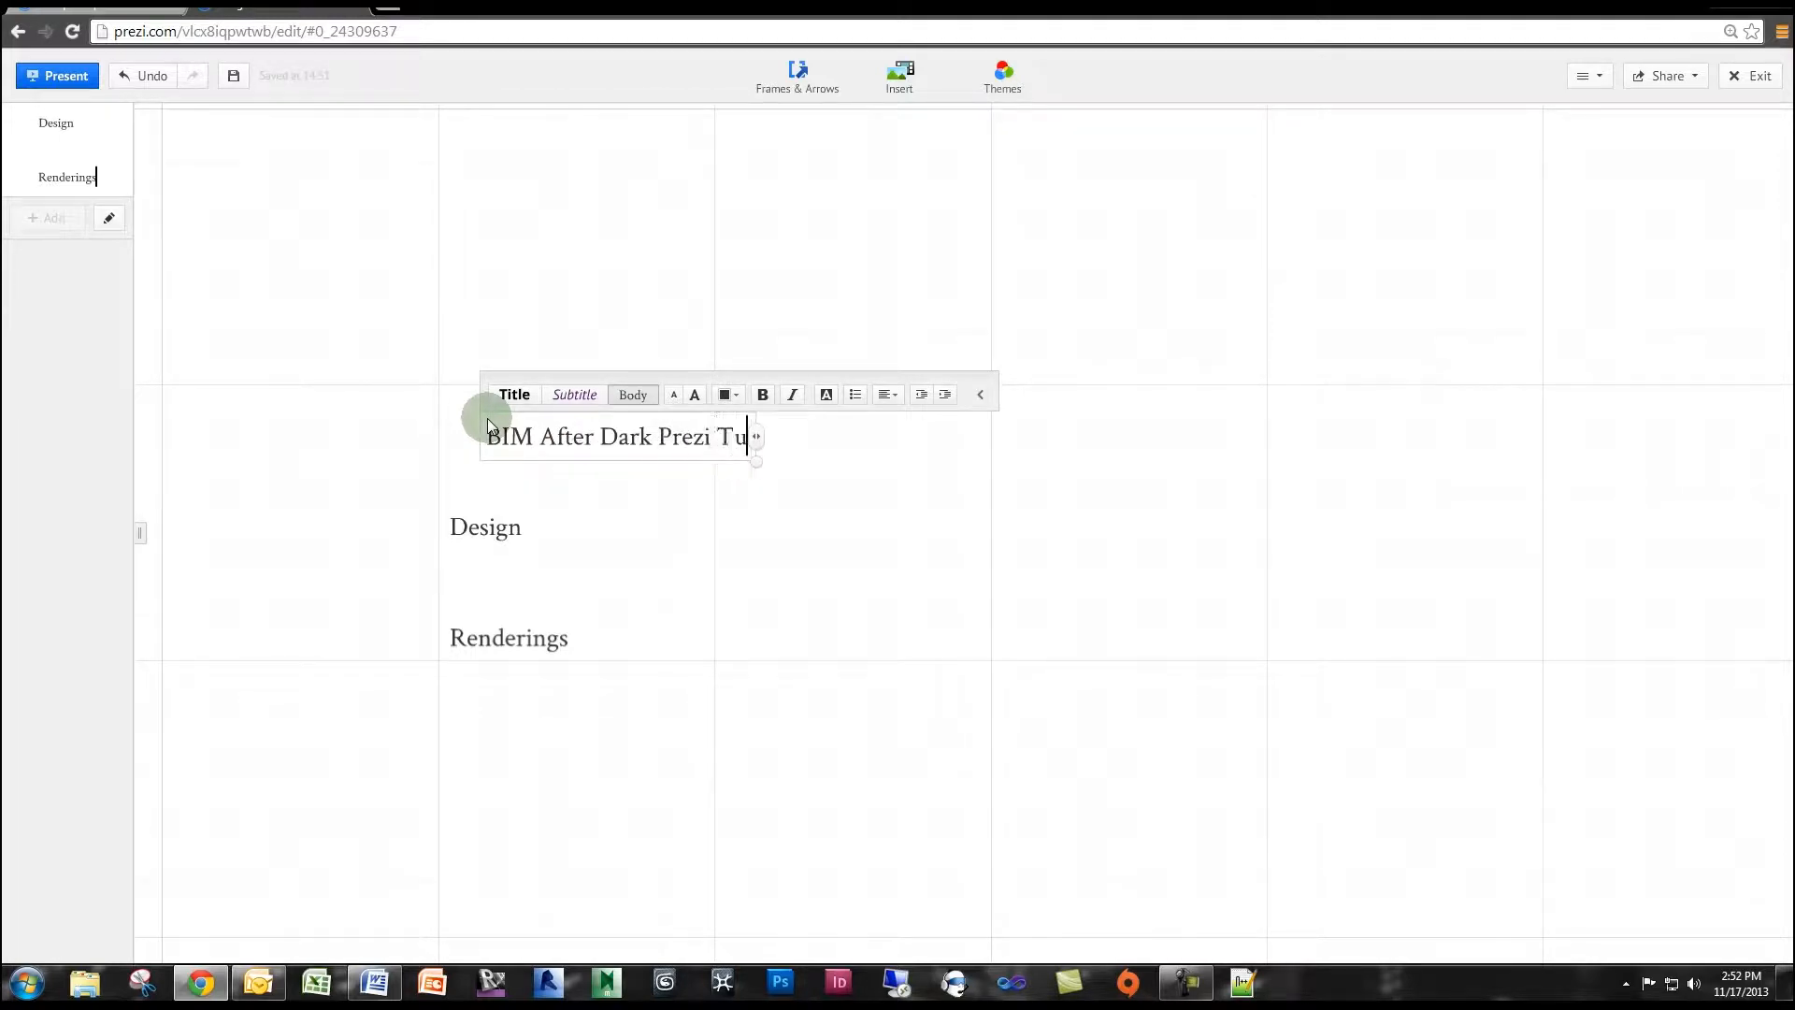
text(torial)
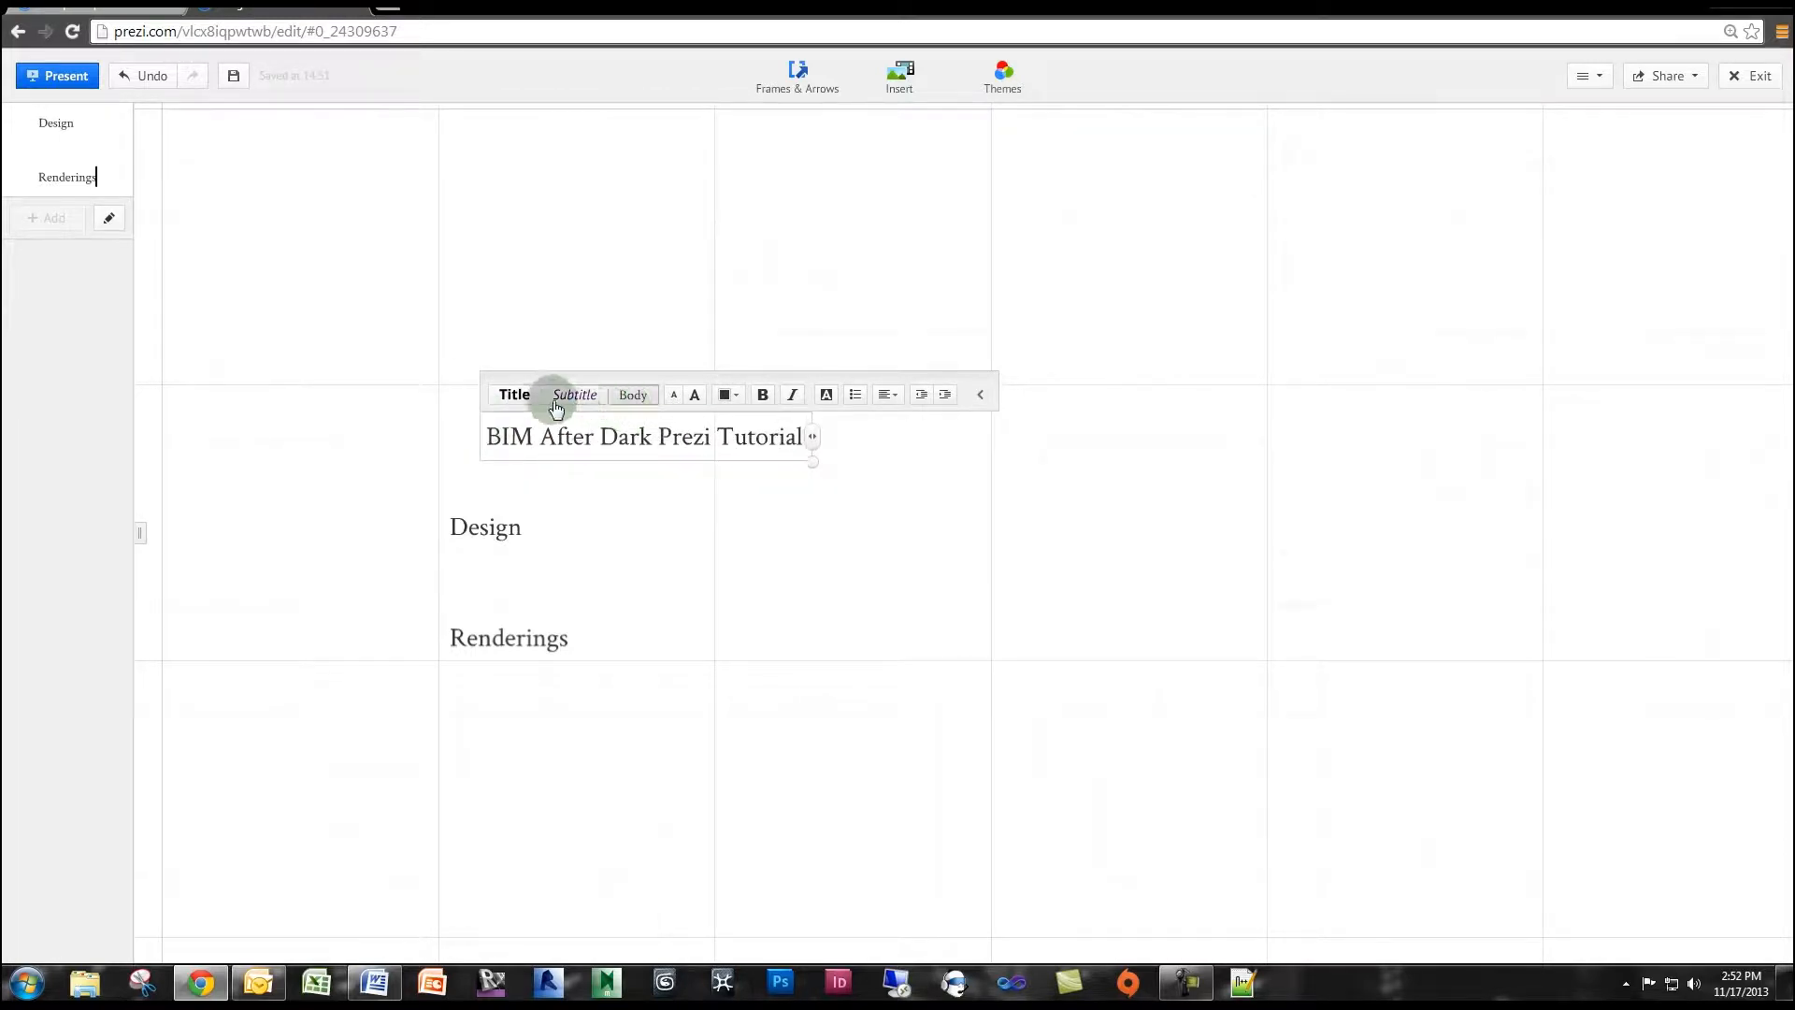
click(526, 402)
click(745, 481)
Enlarge the title text and position it above the two labels, with its left edge aligned to them.
click(722, 443)
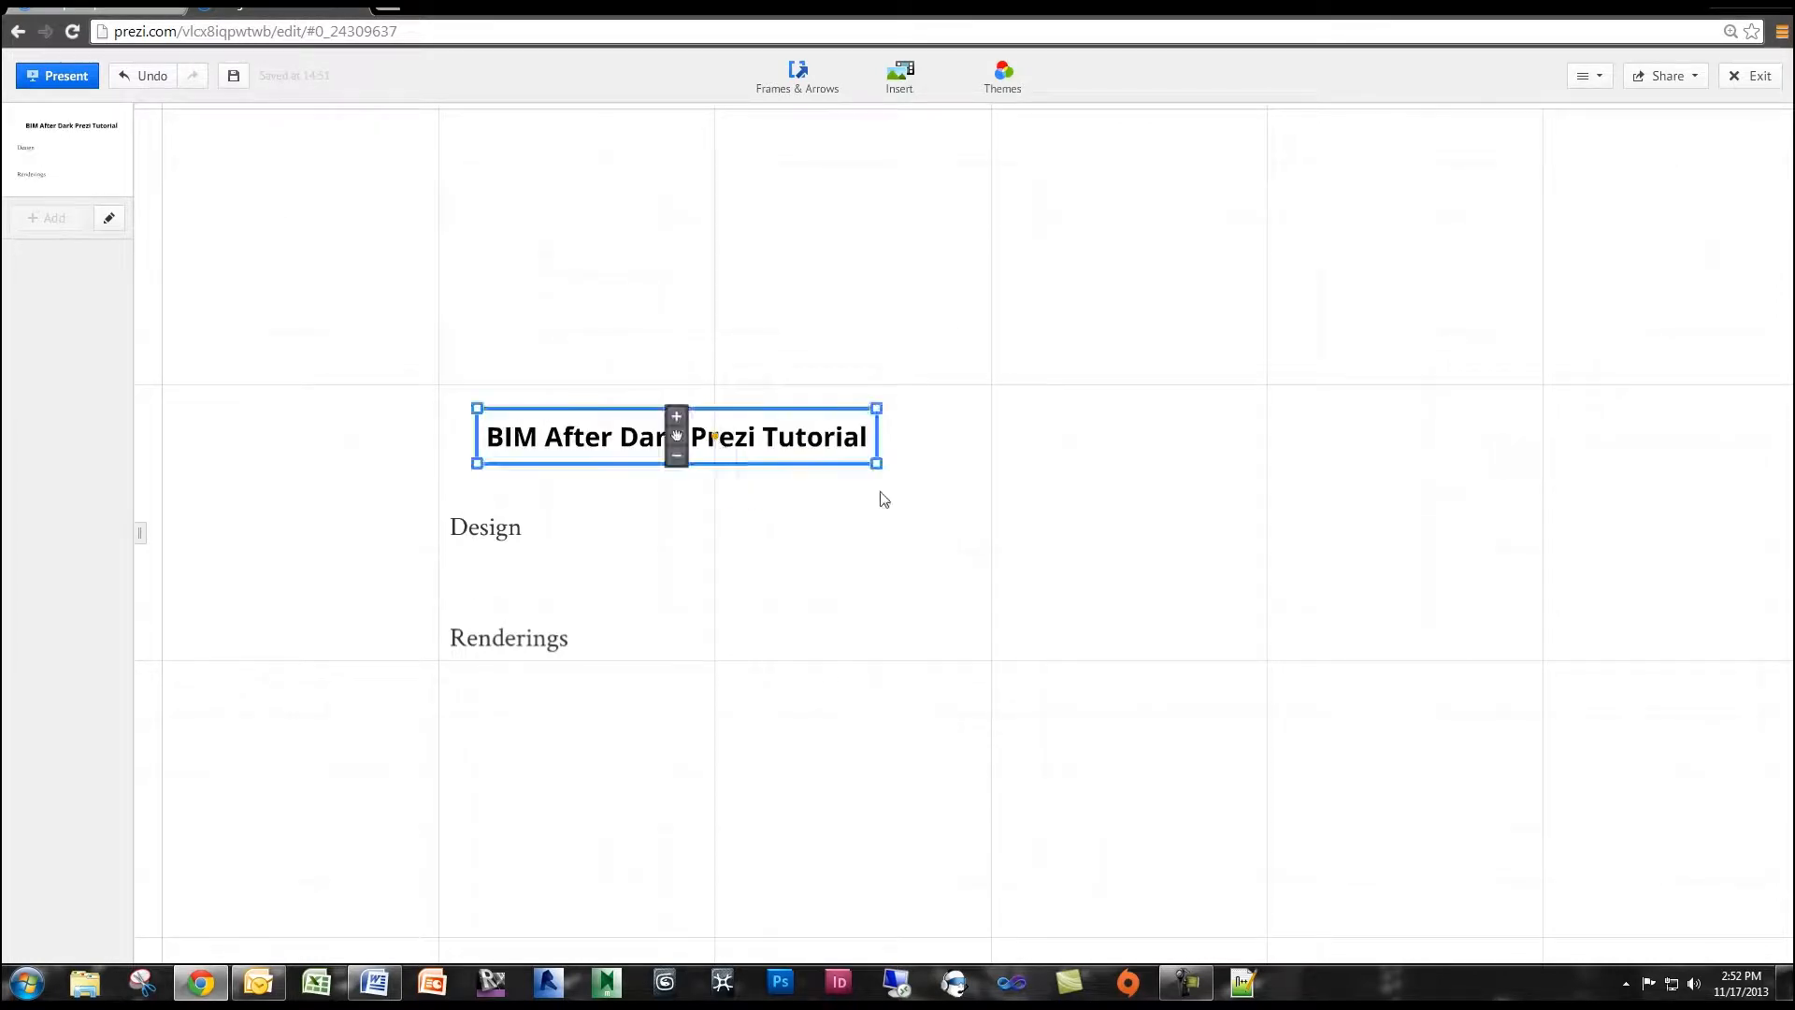
drag(879, 462, 963, 482)
click(675, 420)
drag(673, 435, 842, 409)
click(648, 587)
scroll(645, 593, up, 3)
click(595, 562)
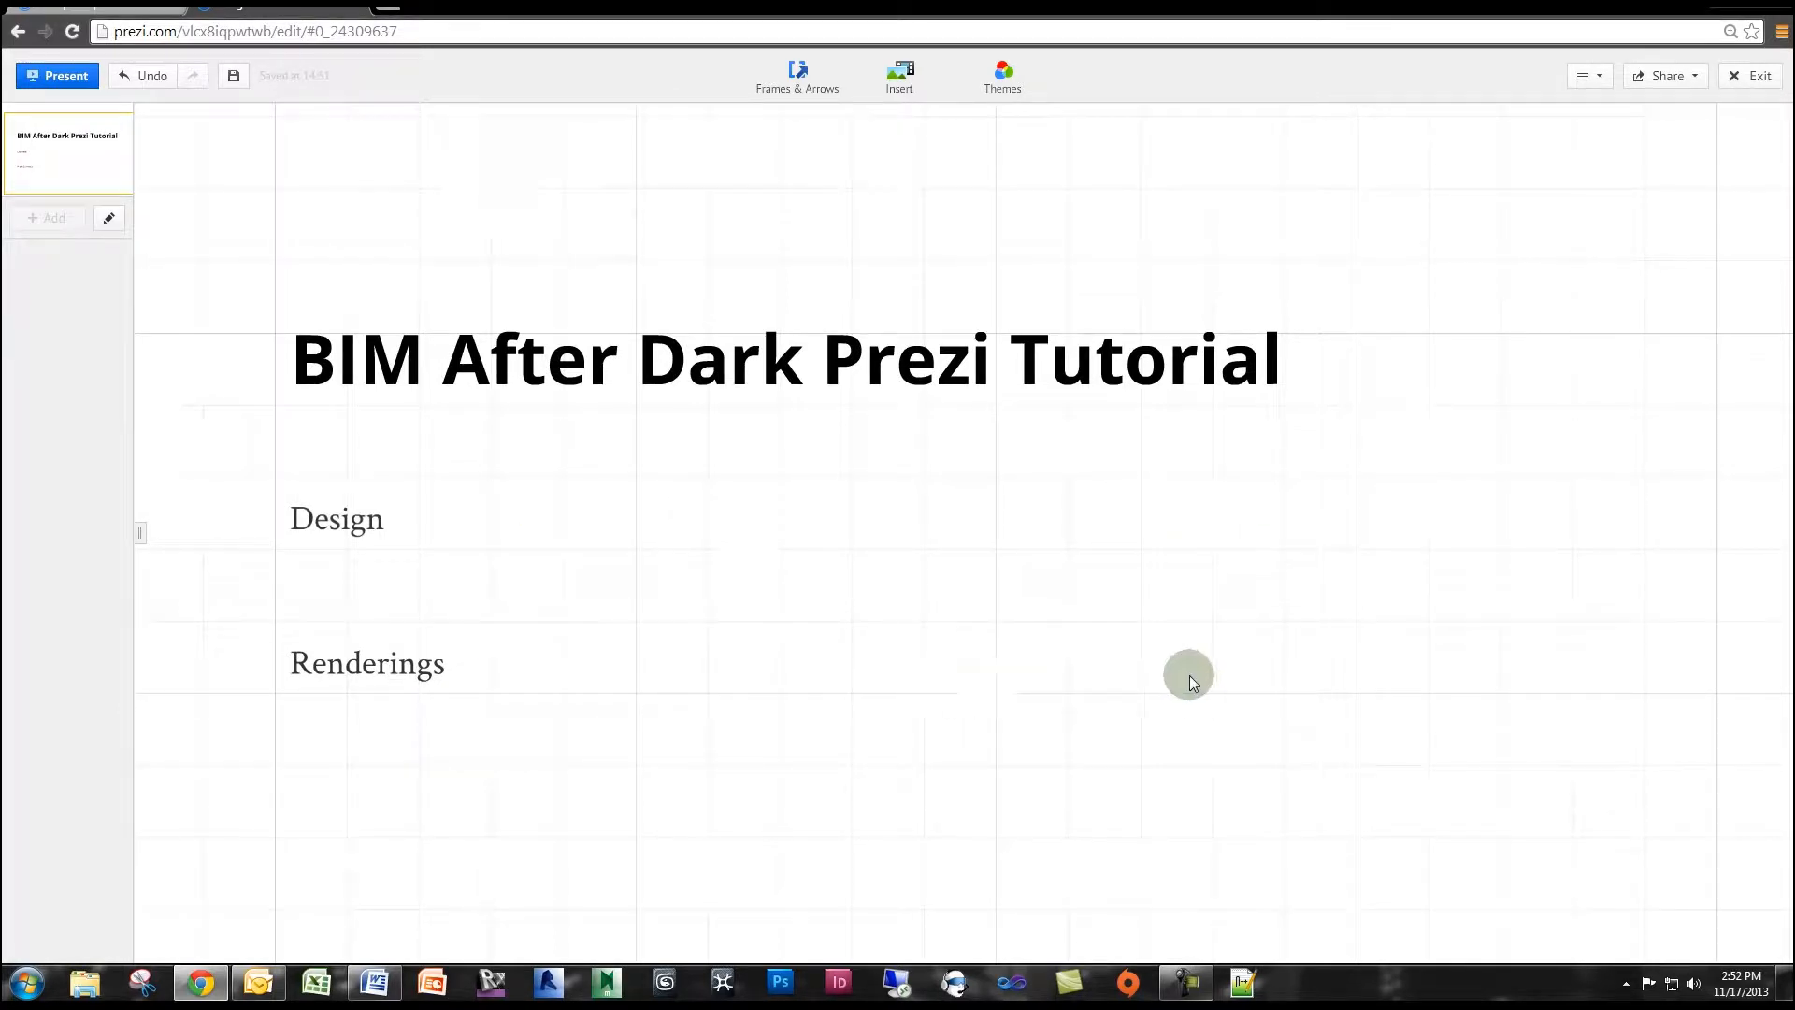
Draw a bracket frame on the canvas just to the right of the "Design" text.
scroll(874, 285, up, 3)
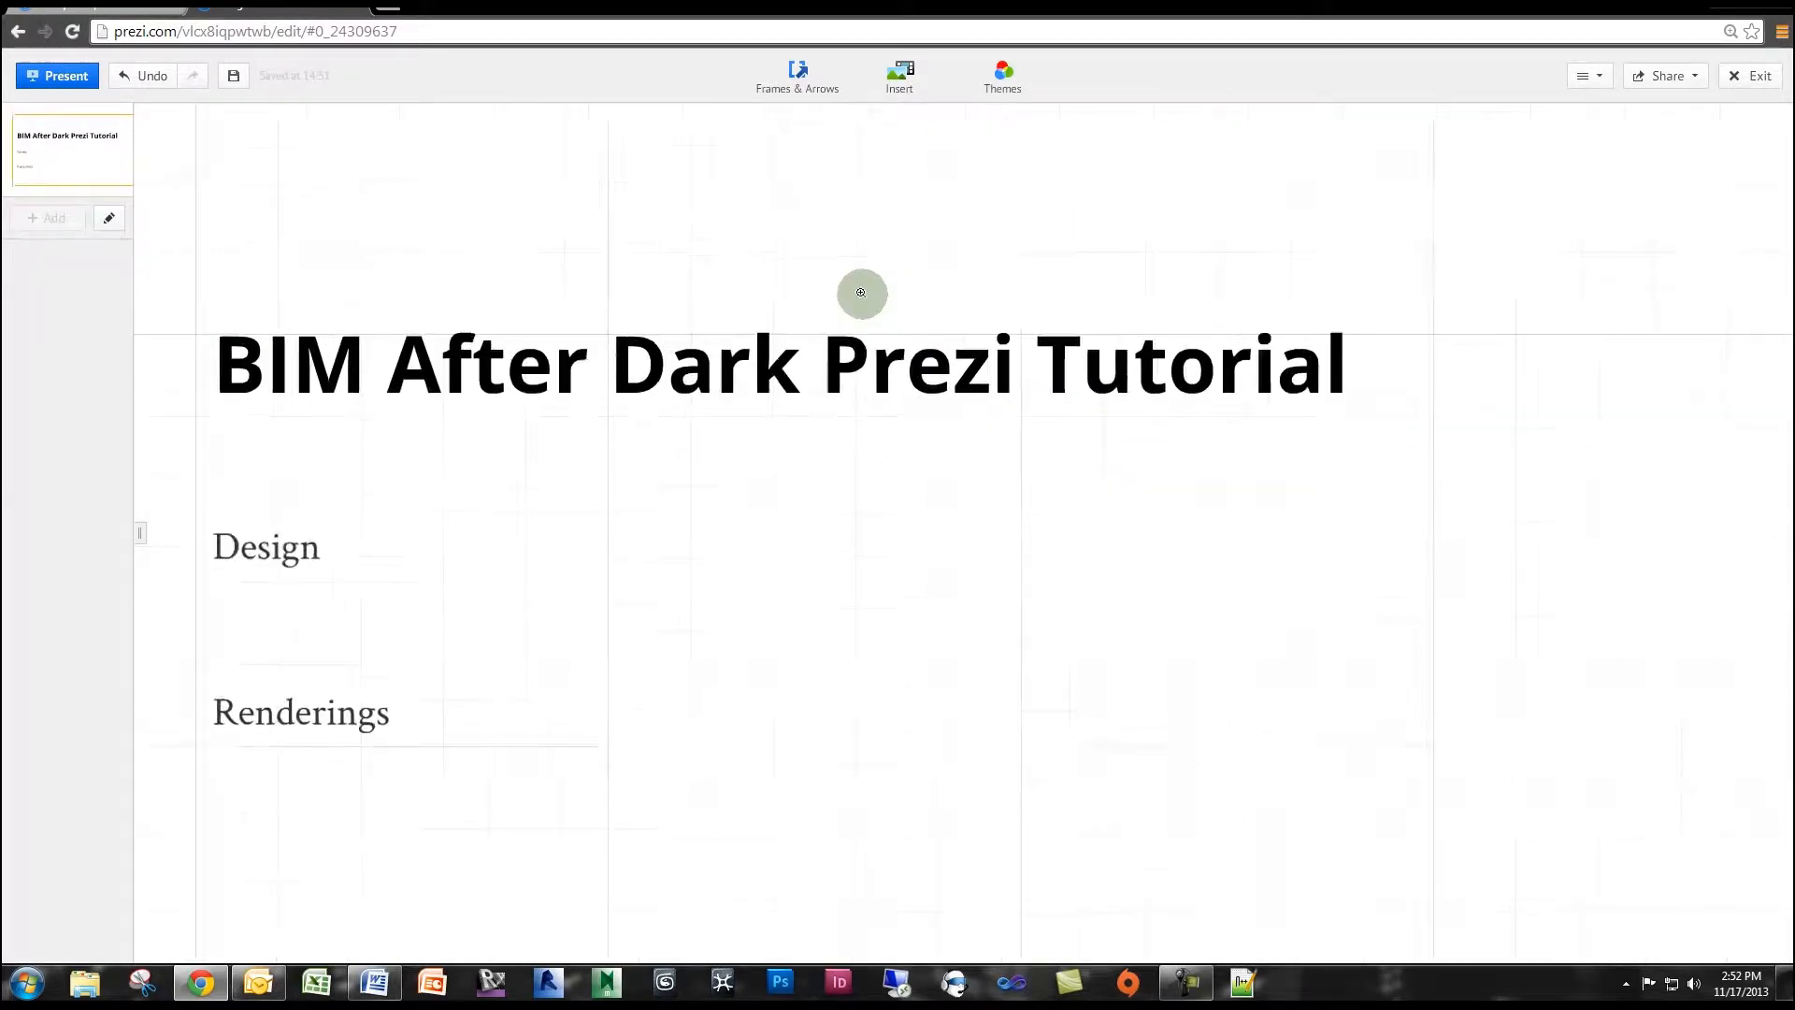
drag(917, 259, 922, 243)
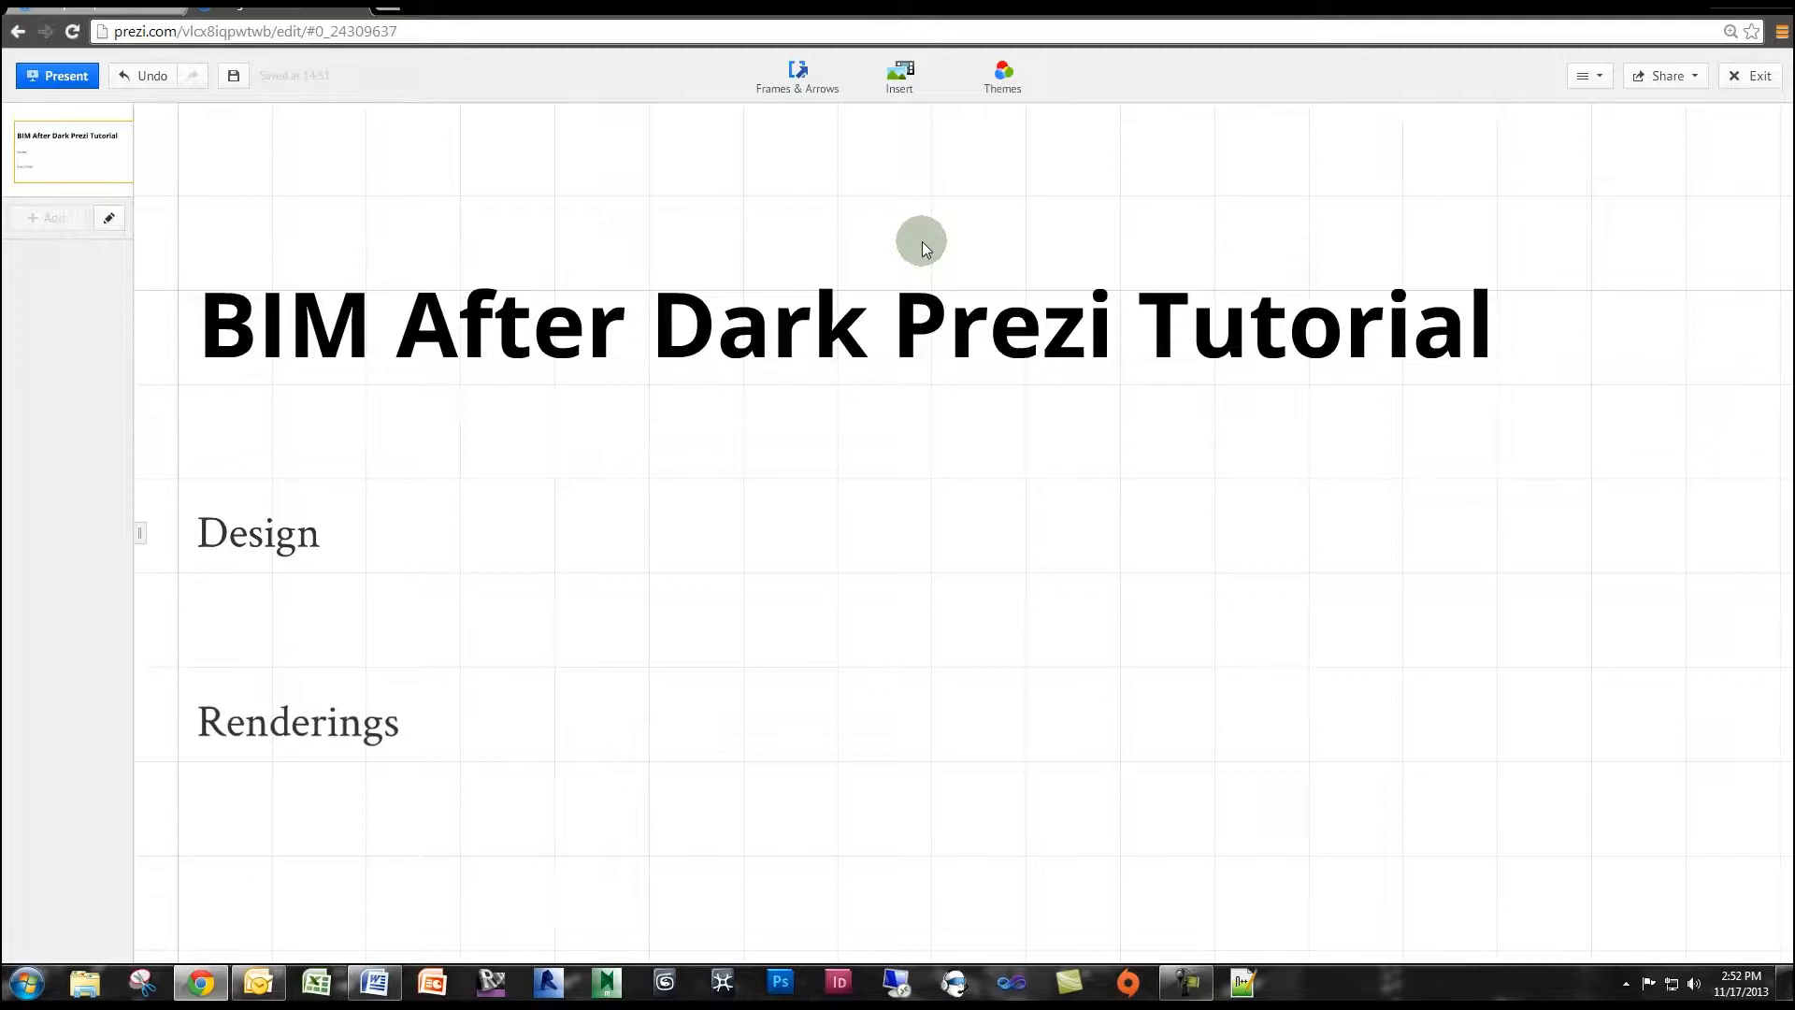
click(810, 83)
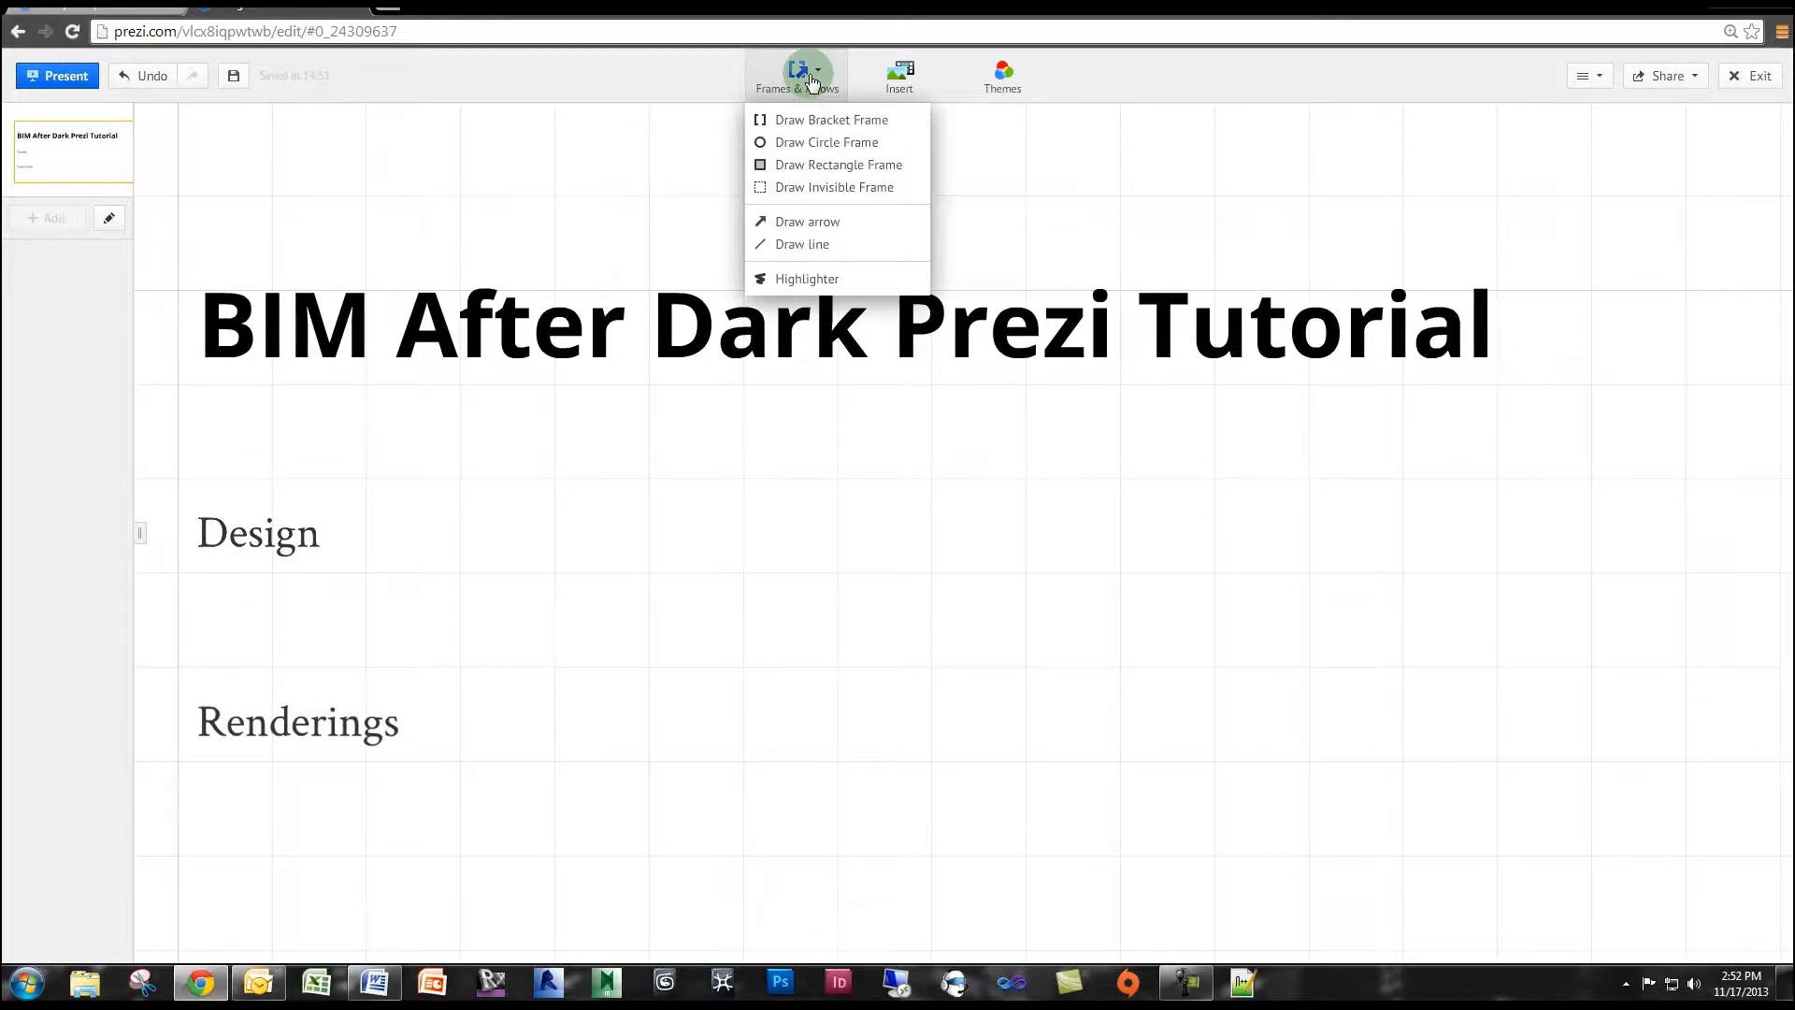
click(822, 122)
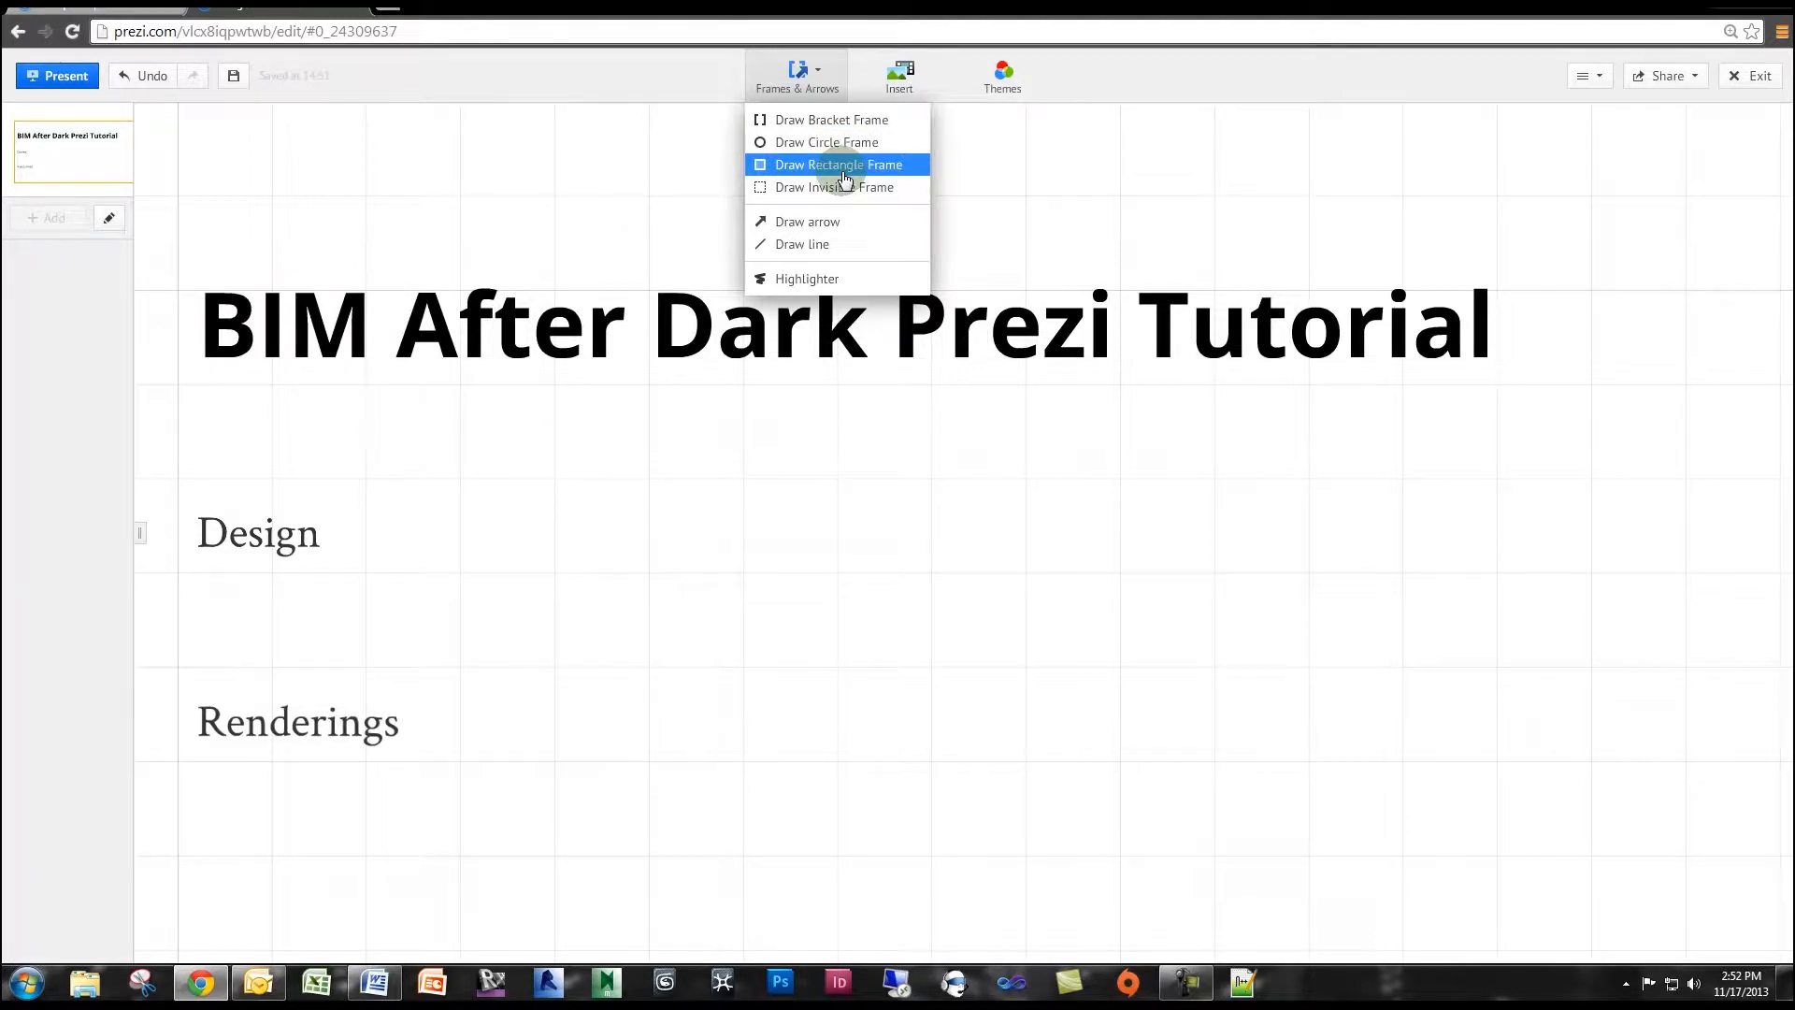
click(853, 122)
mouse_move(461, 473)
mouse_down()
mouse_move(617, 540)
mouse_move(561, 521)
mouse_move(690, 602)
mouse_up()
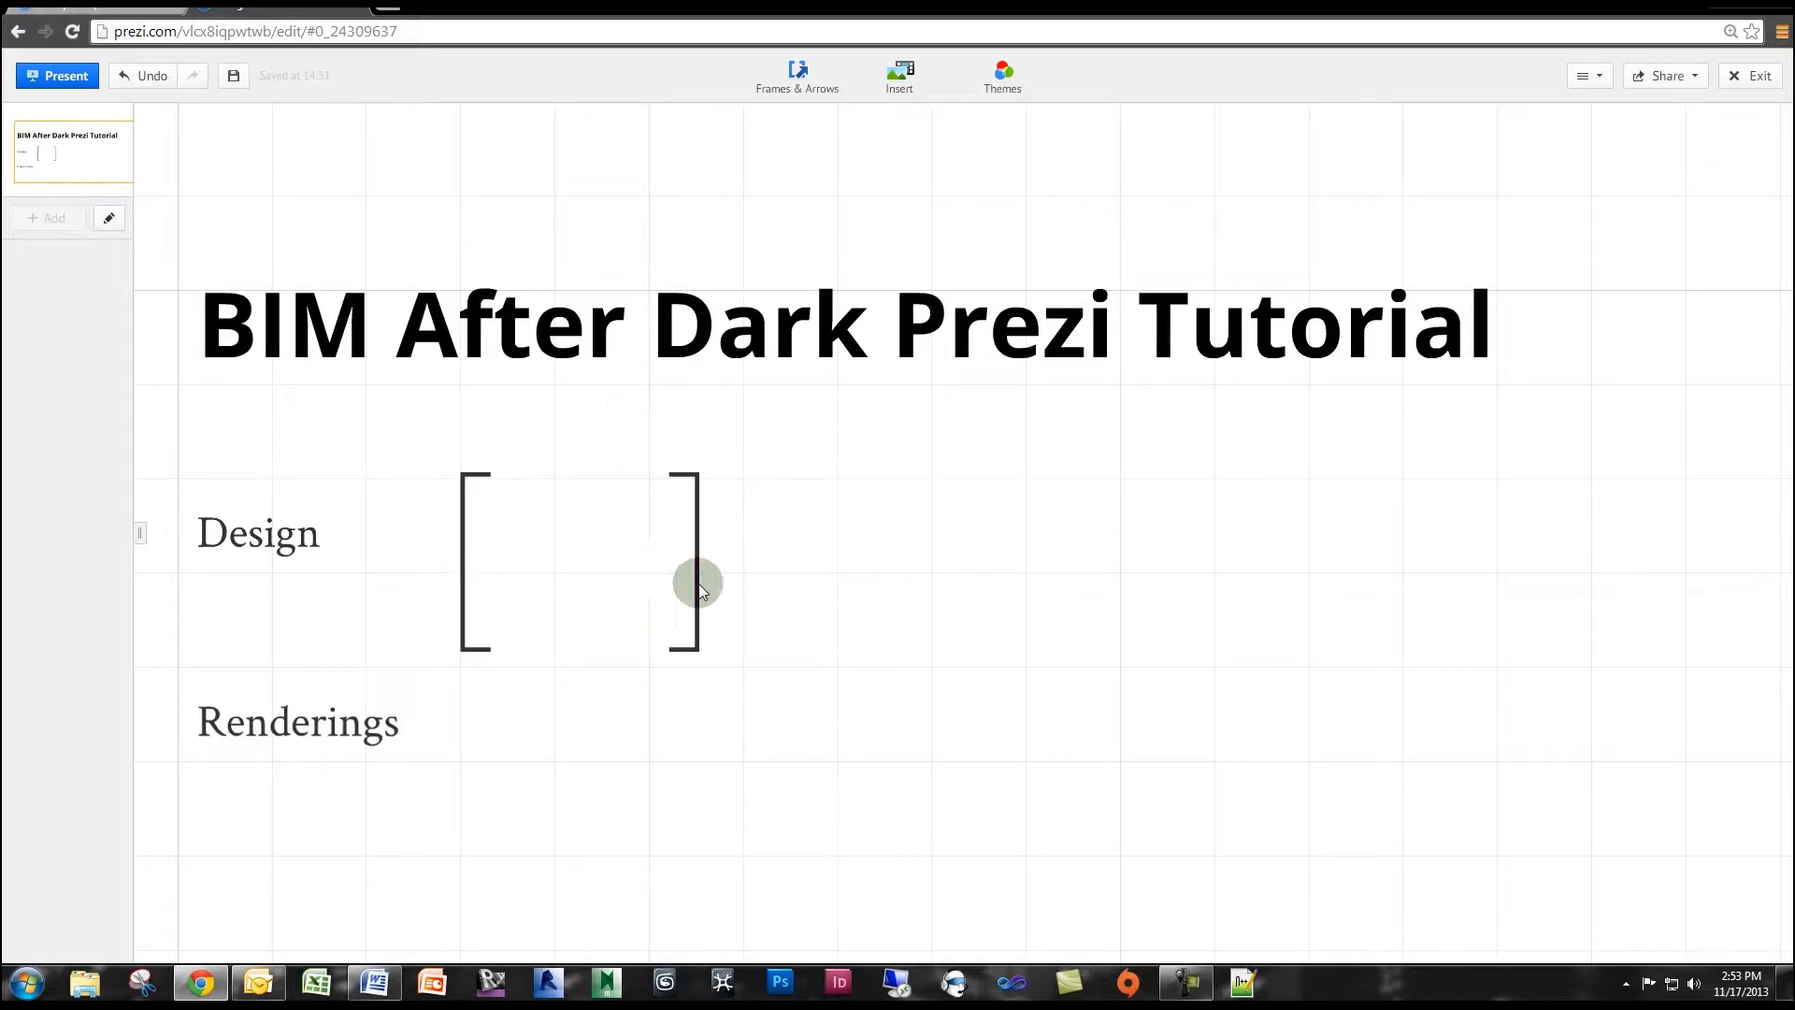
Move the "Renderings" text further down to leave more space below "Design".
click(457, 726)
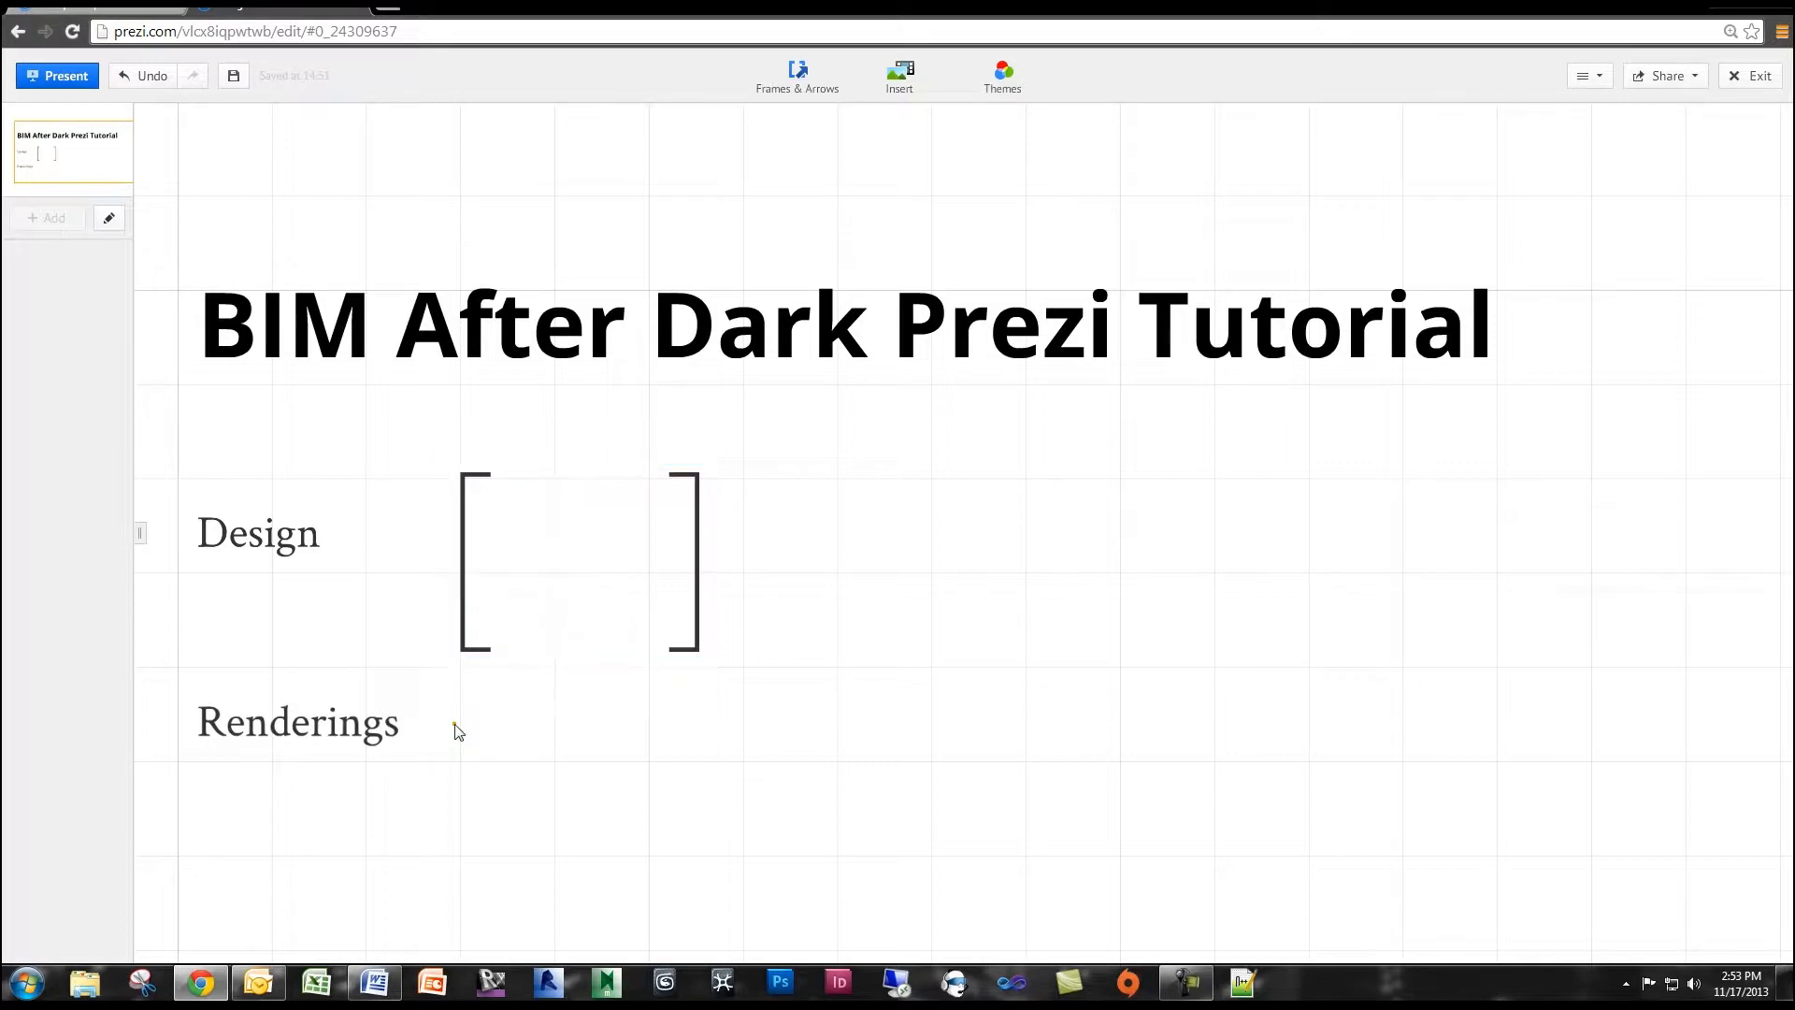
click(340, 727)
drag(297, 720, 299, 819)
click(502, 793)
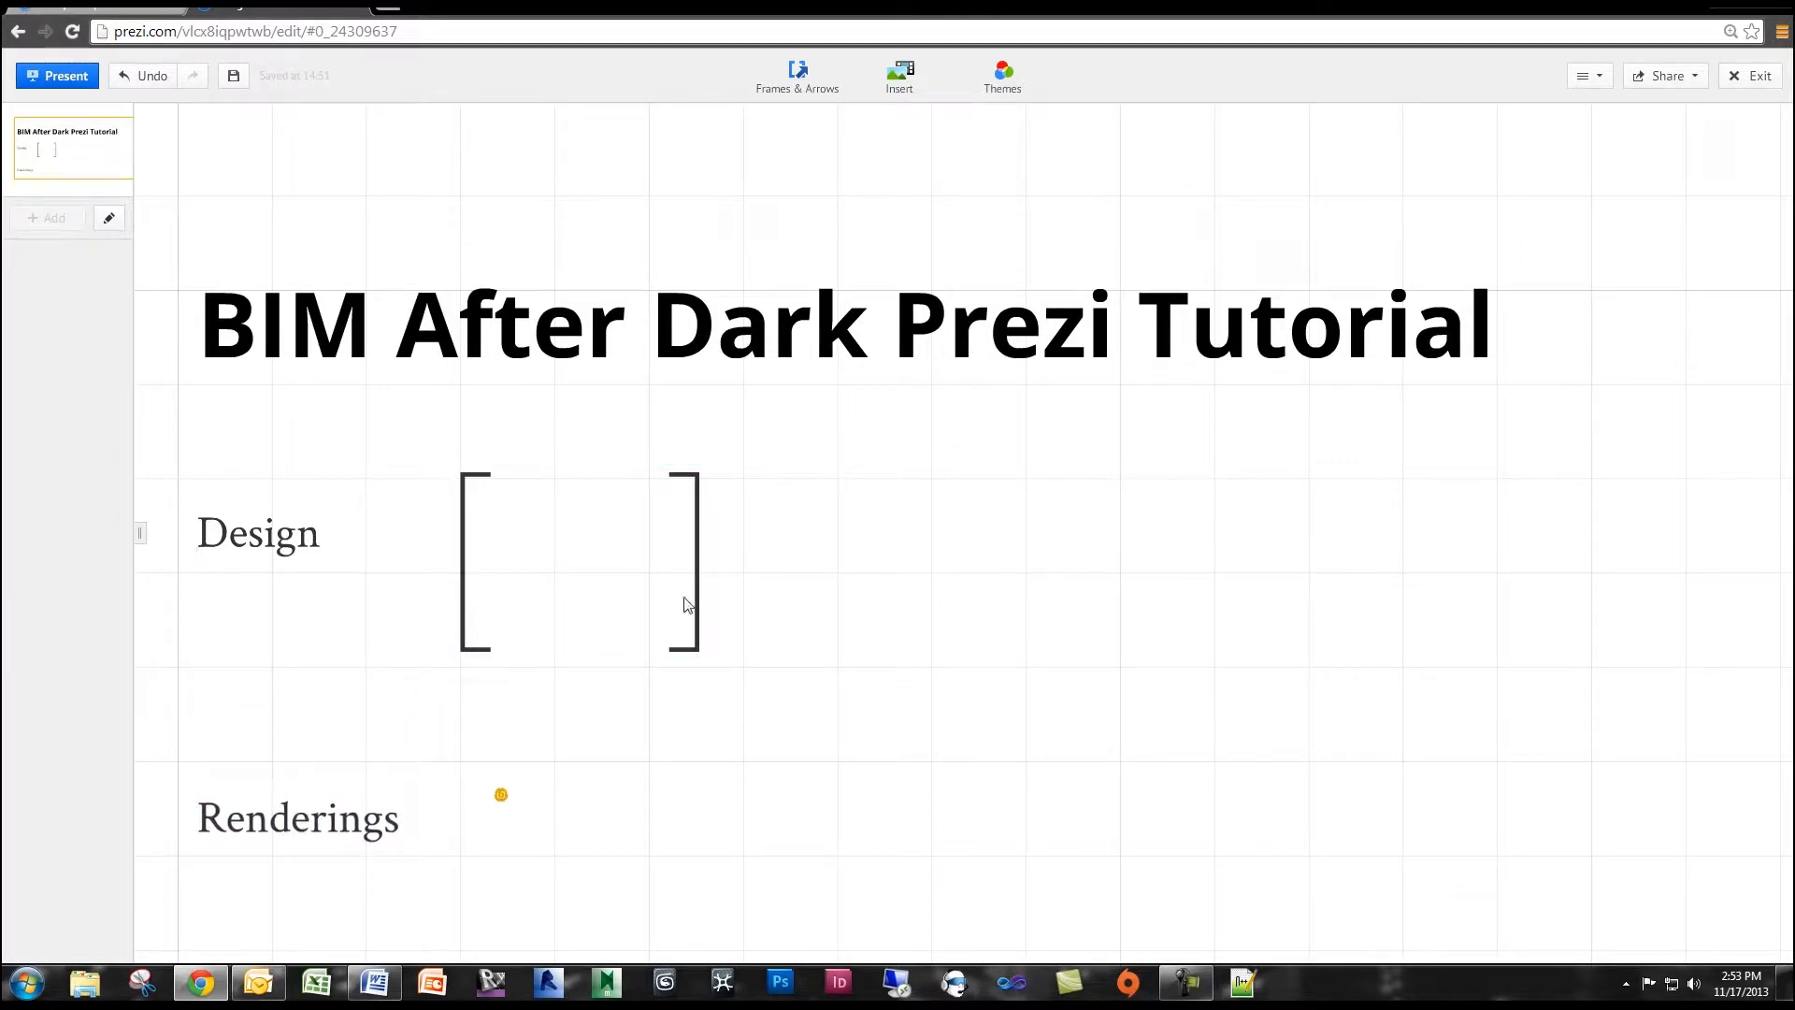
Draw an invisible frame about the bracket frame's size to its right, and move it slightly closer to the bracket frame.
click(797, 75)
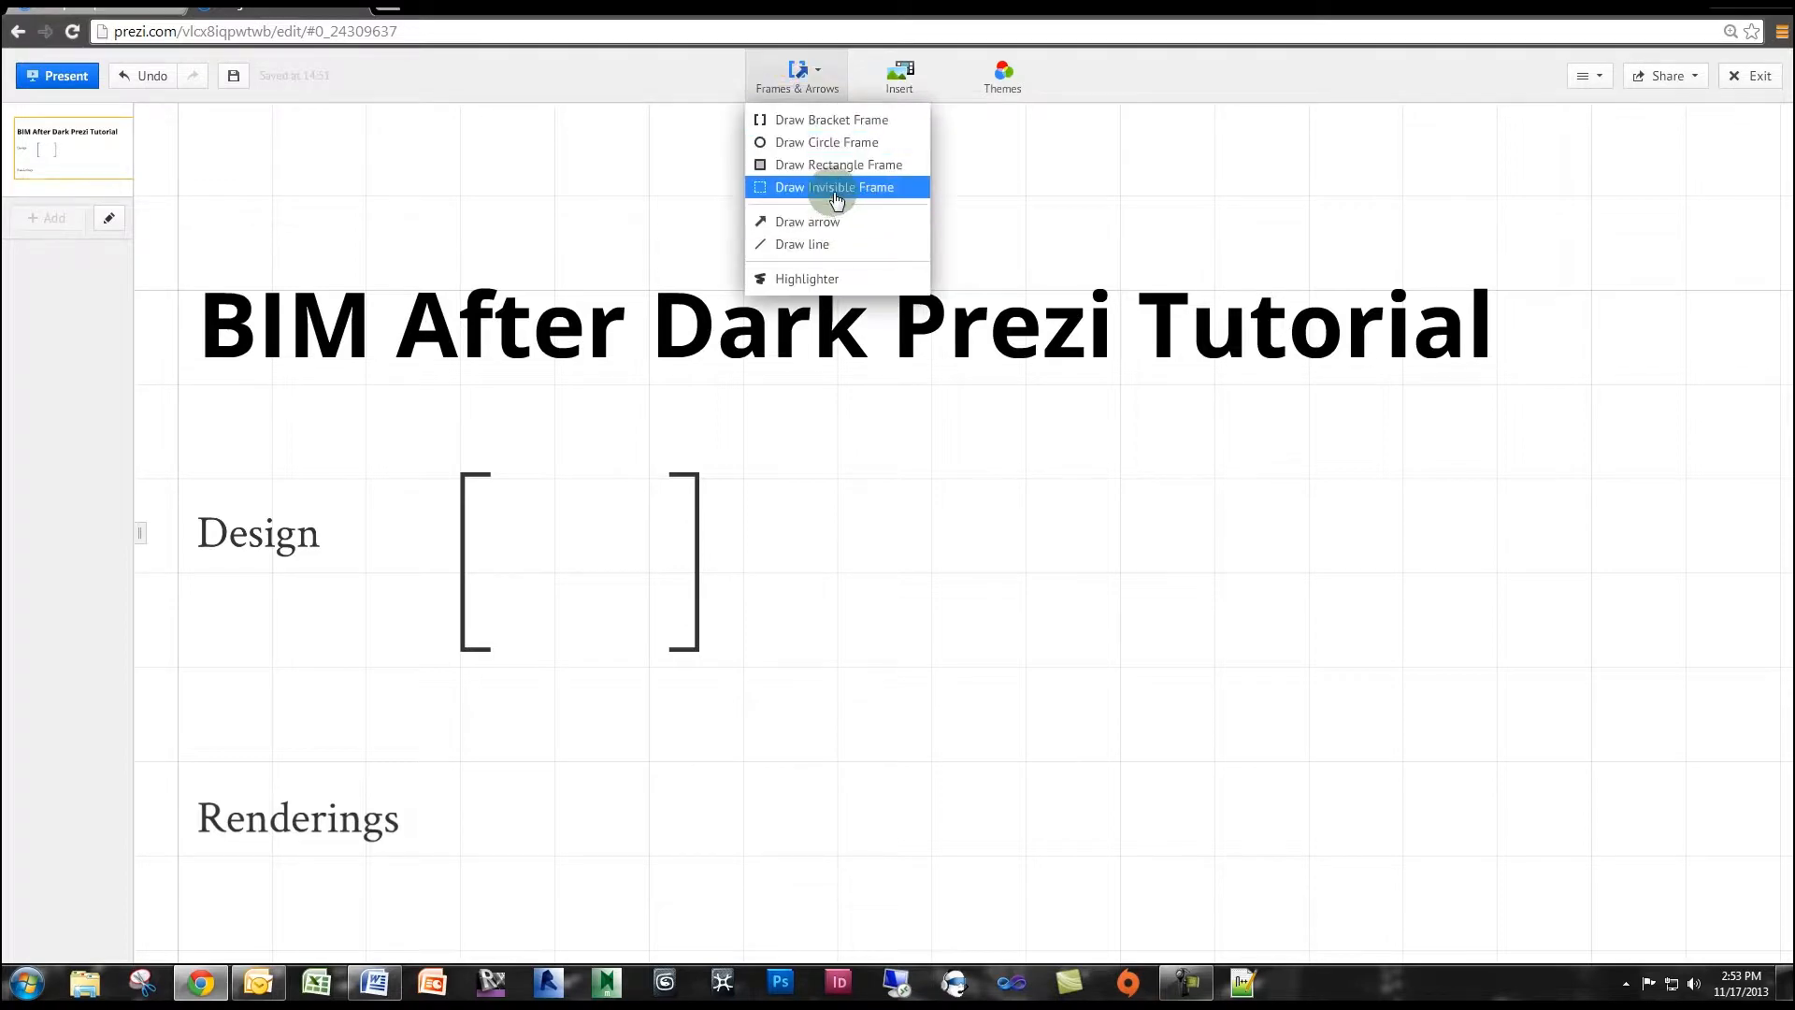
click(832, 192)
mouse_move(795, 470)
mouse_down()
mouse_move(1082, 681)
mouse_move(1037, 656)
mouse_up()
click(913, 561)
mouse_move(913, 561)
mouse_down()
mouse_move(797, 561)
mouse_move(883, 565)
mouse_up()
click(932, 675)
click(1004, 643)
drag(1162, 713, 1118, 697)
click(1267, 666)
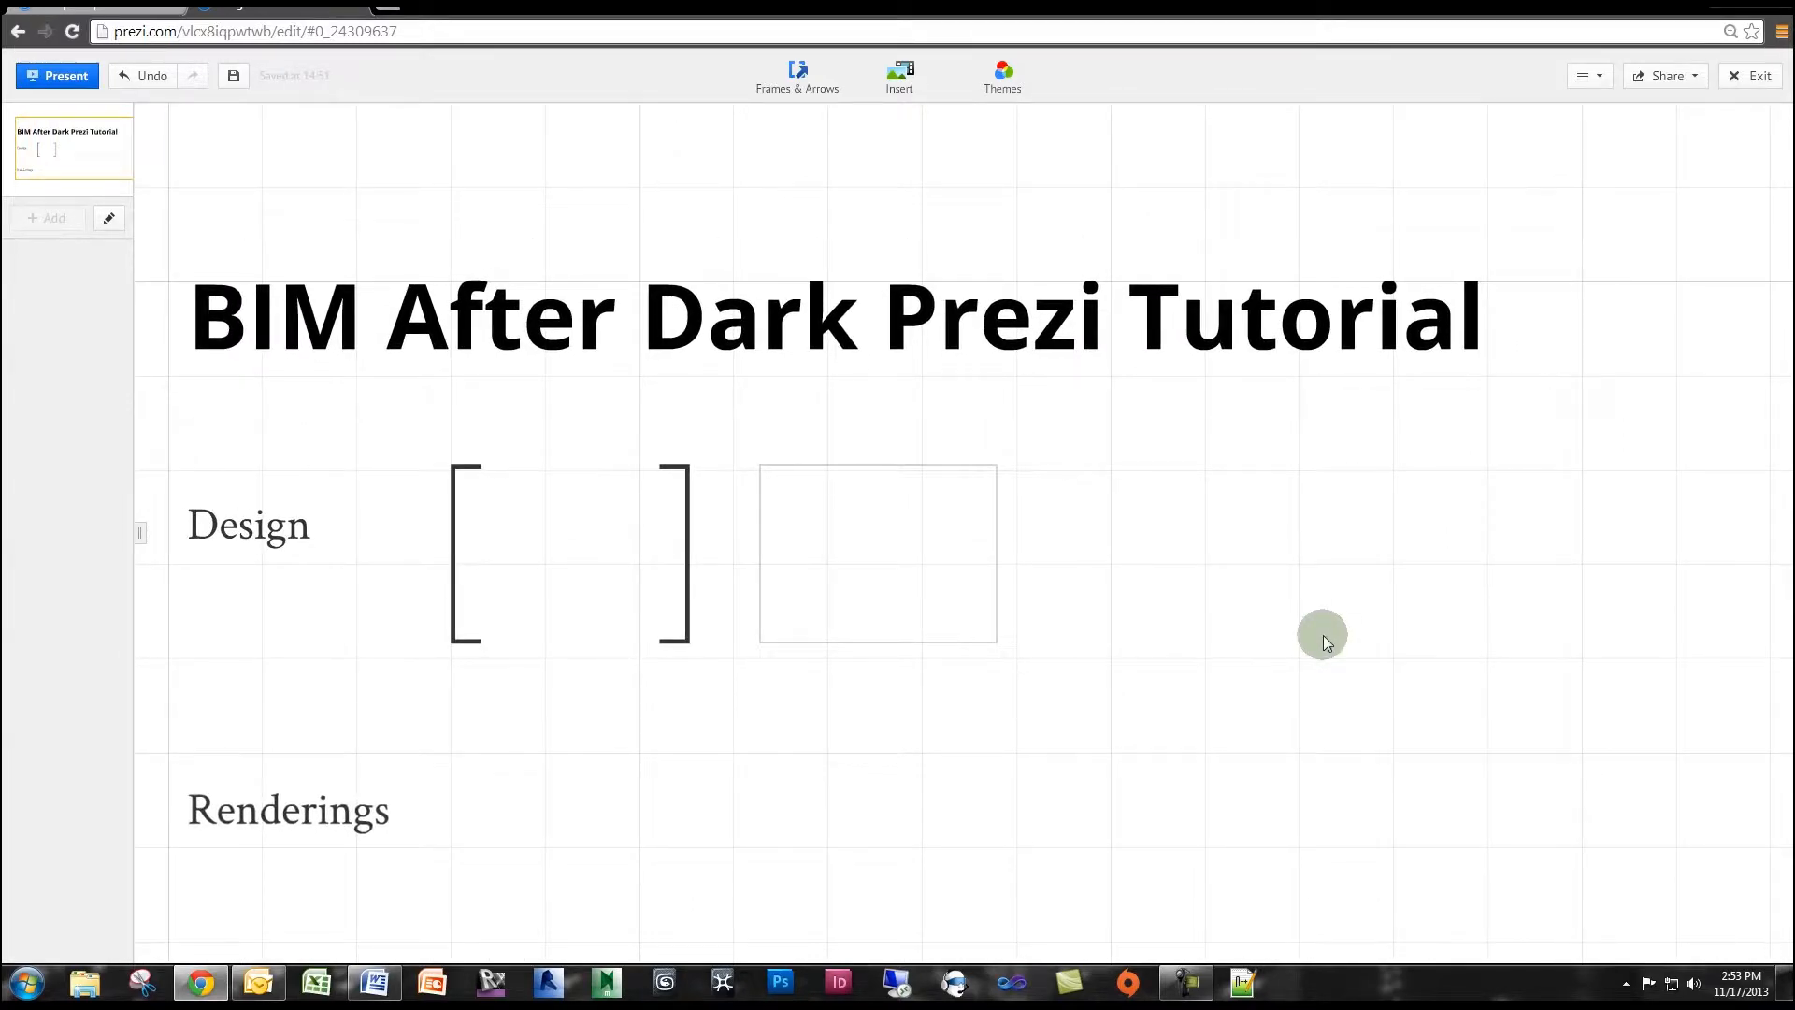
drag(1241, 660, 1254, 630)
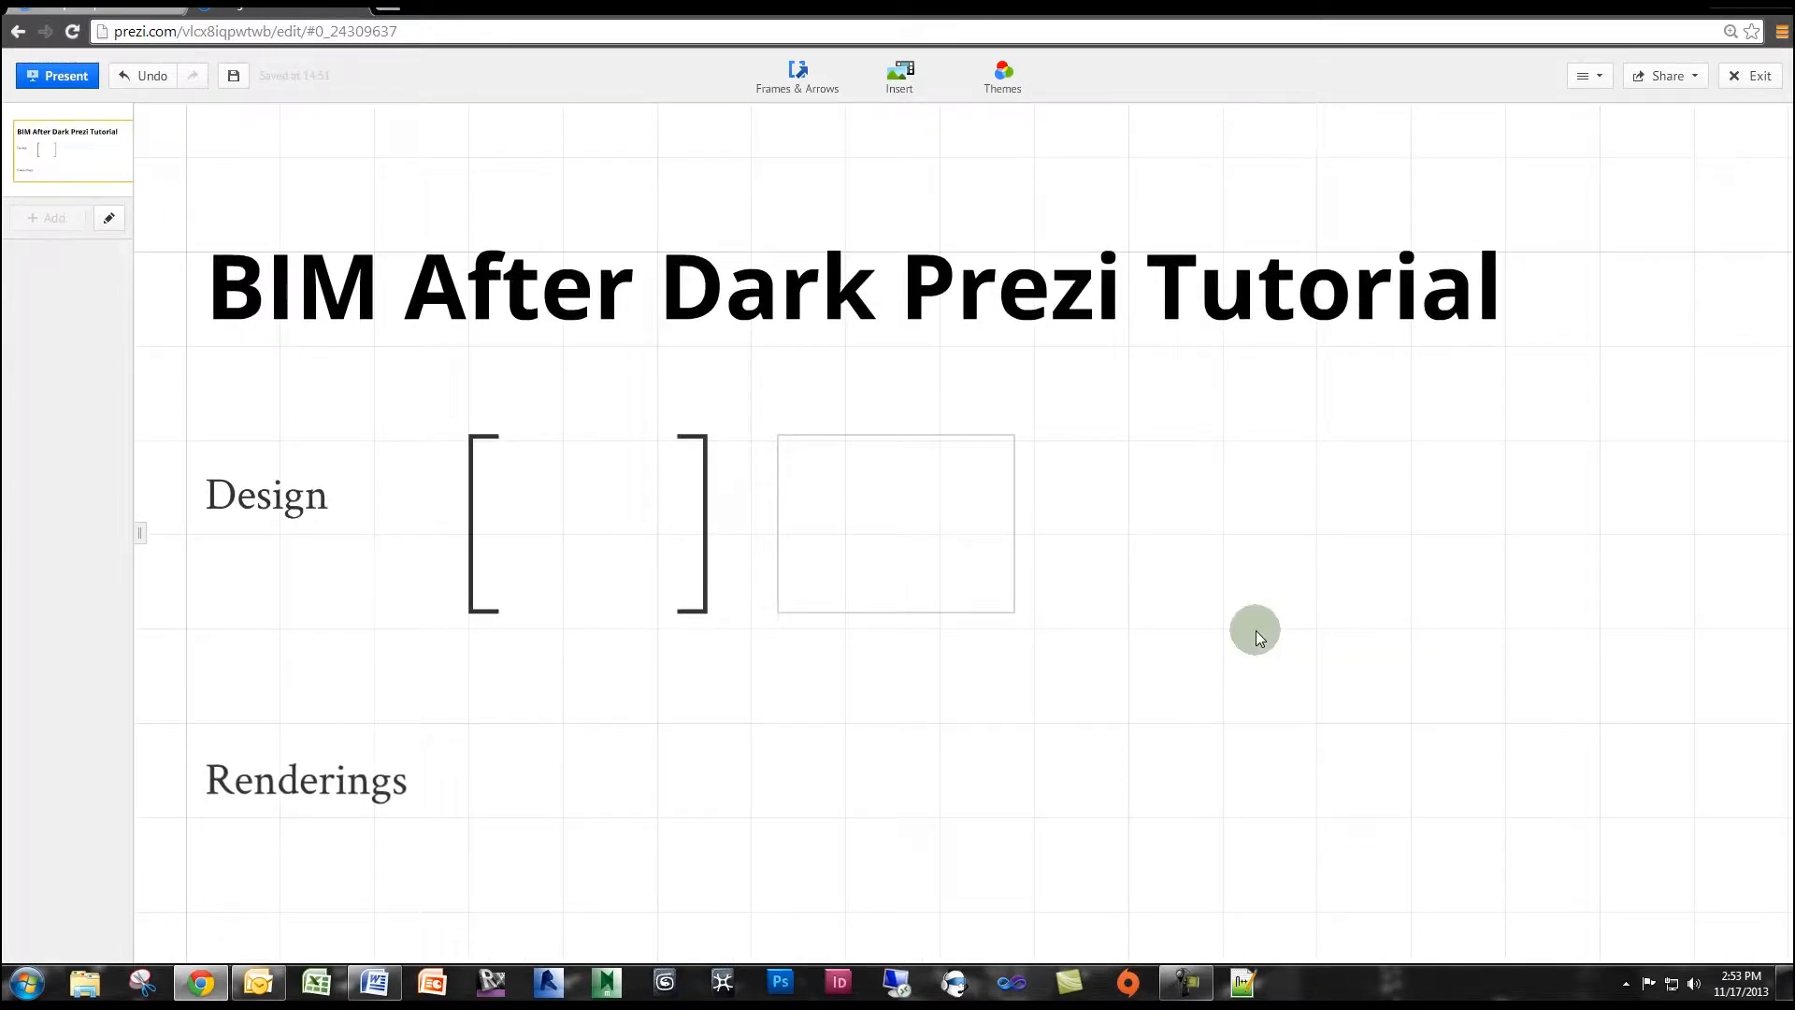
click(1255, 631)
drag(1164, 637, 1187, 630)
click(1181, 653)
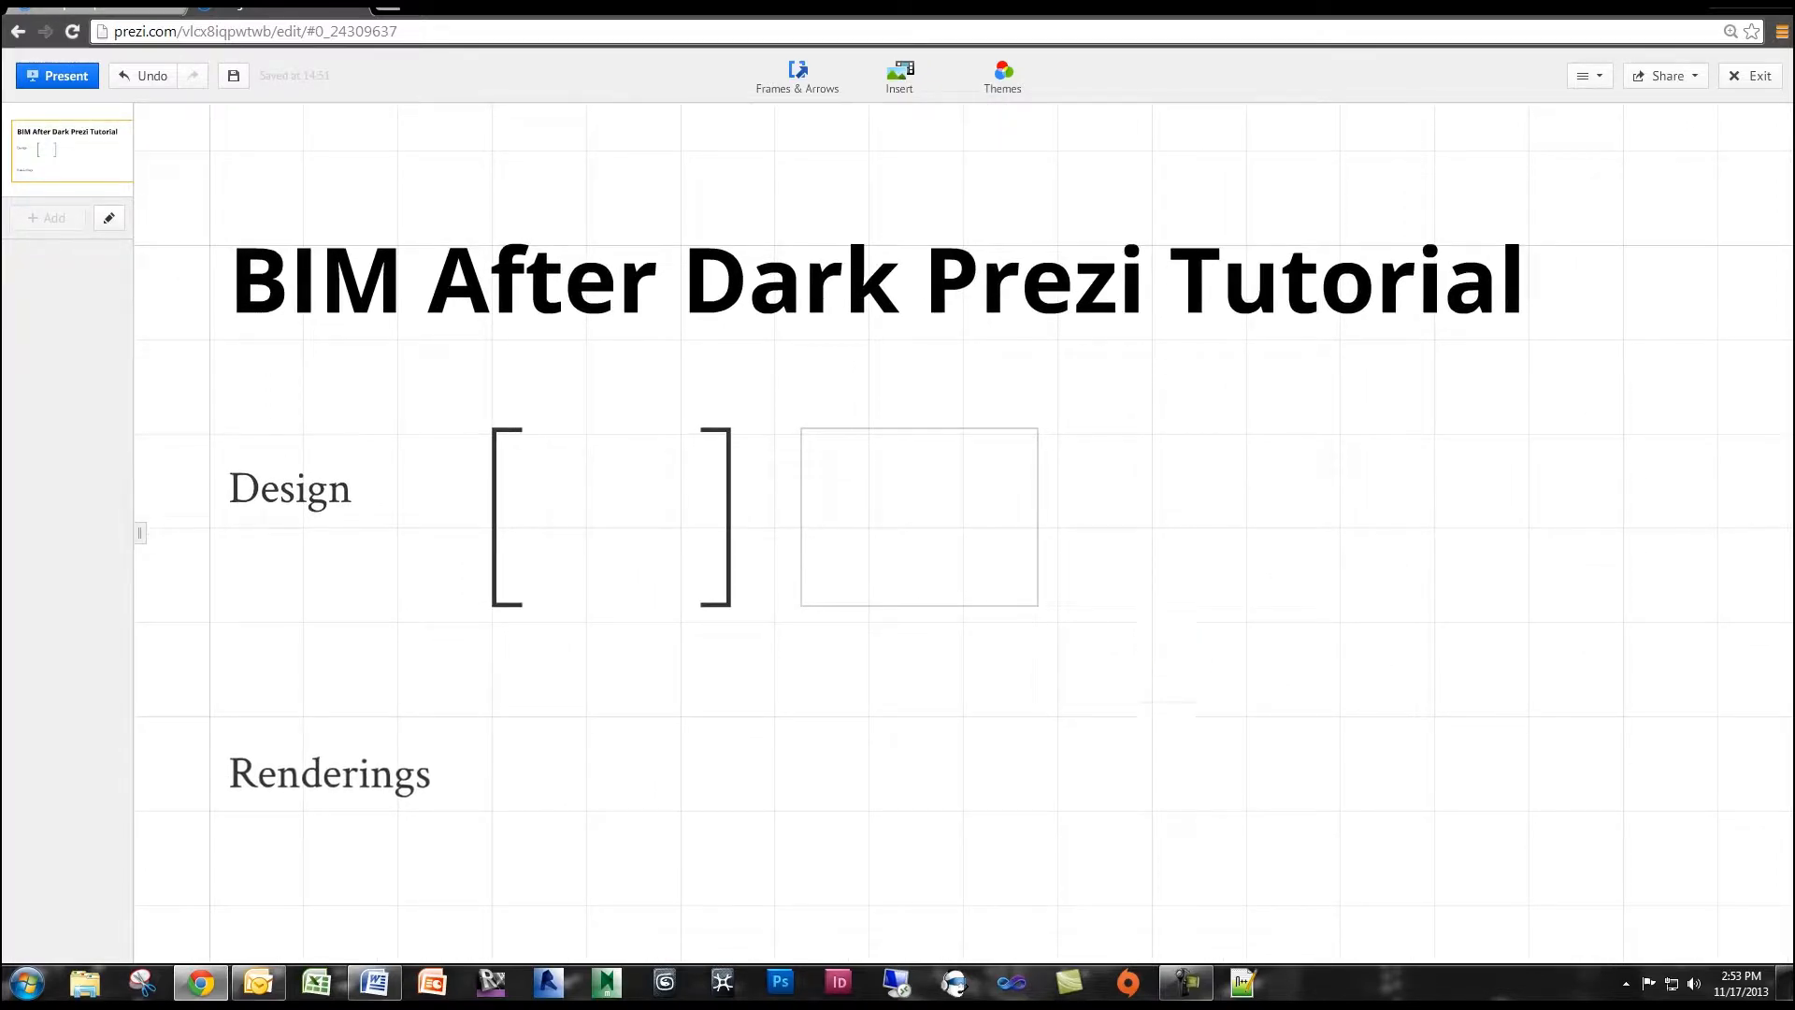
Start inserting an image from the computer's files, and reposition and shrink the file selection window.
click(905, 71)
click(925, 119)
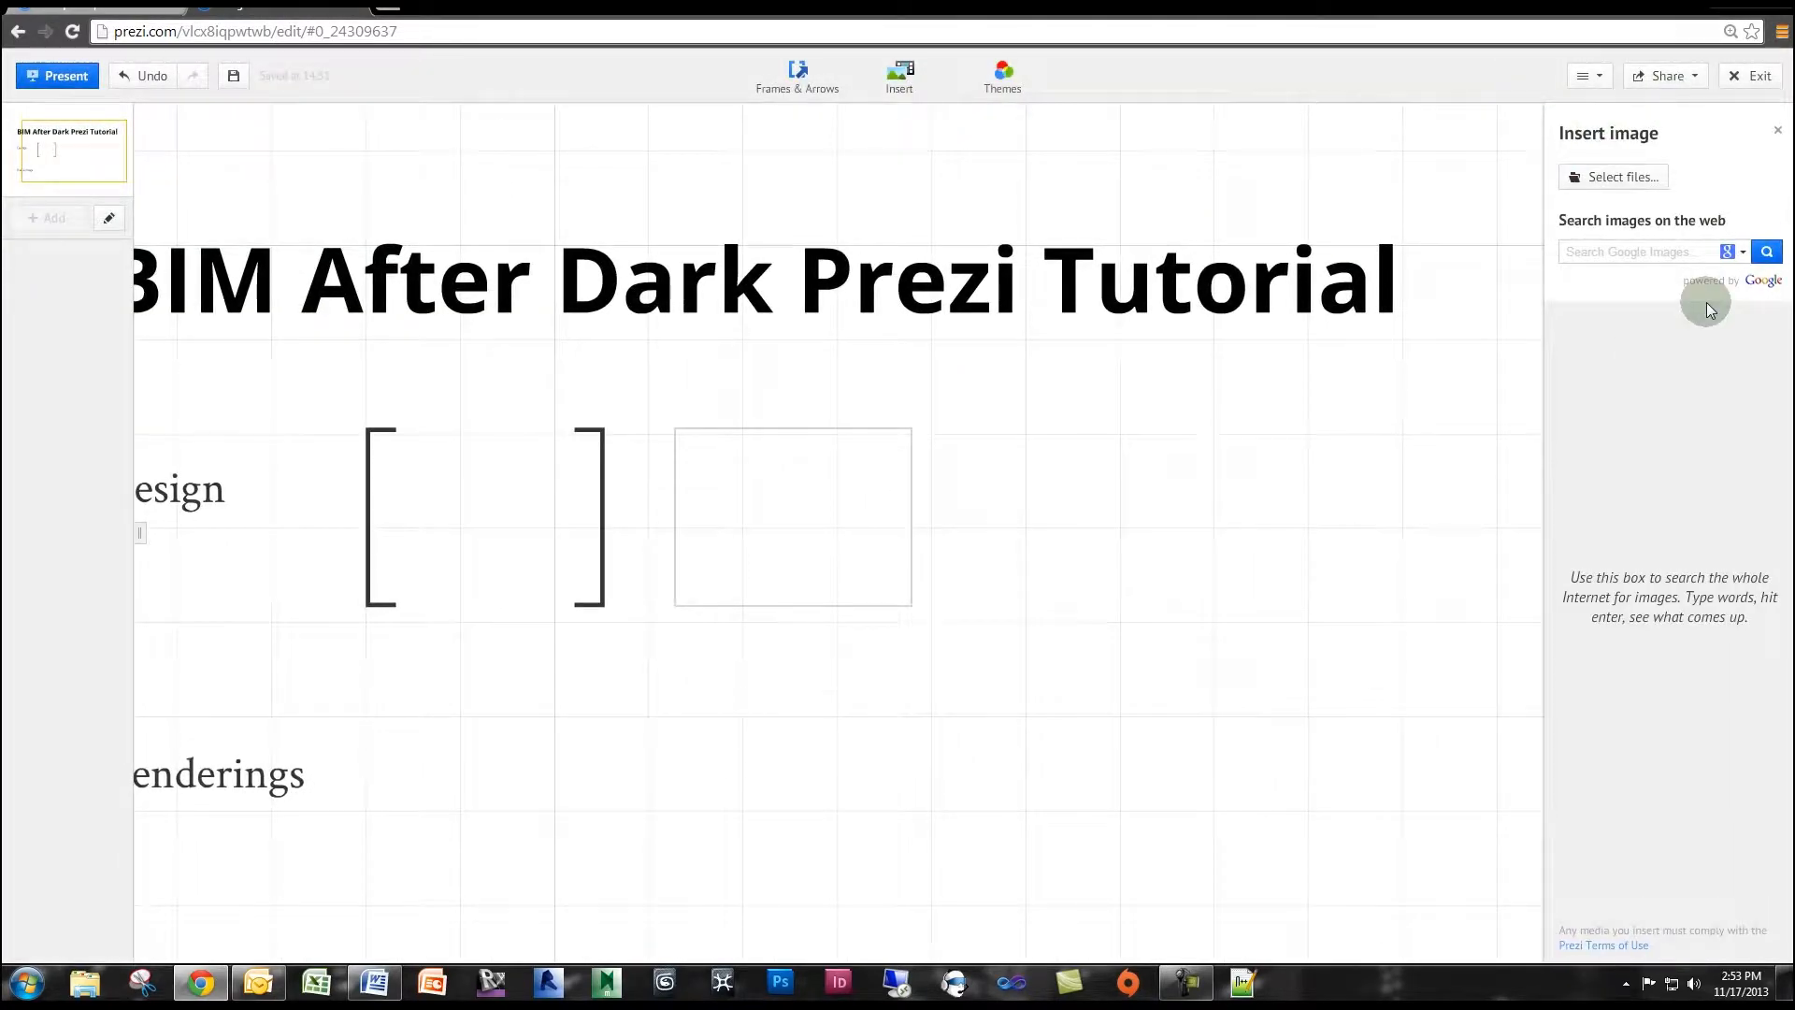
click(1615, 177)
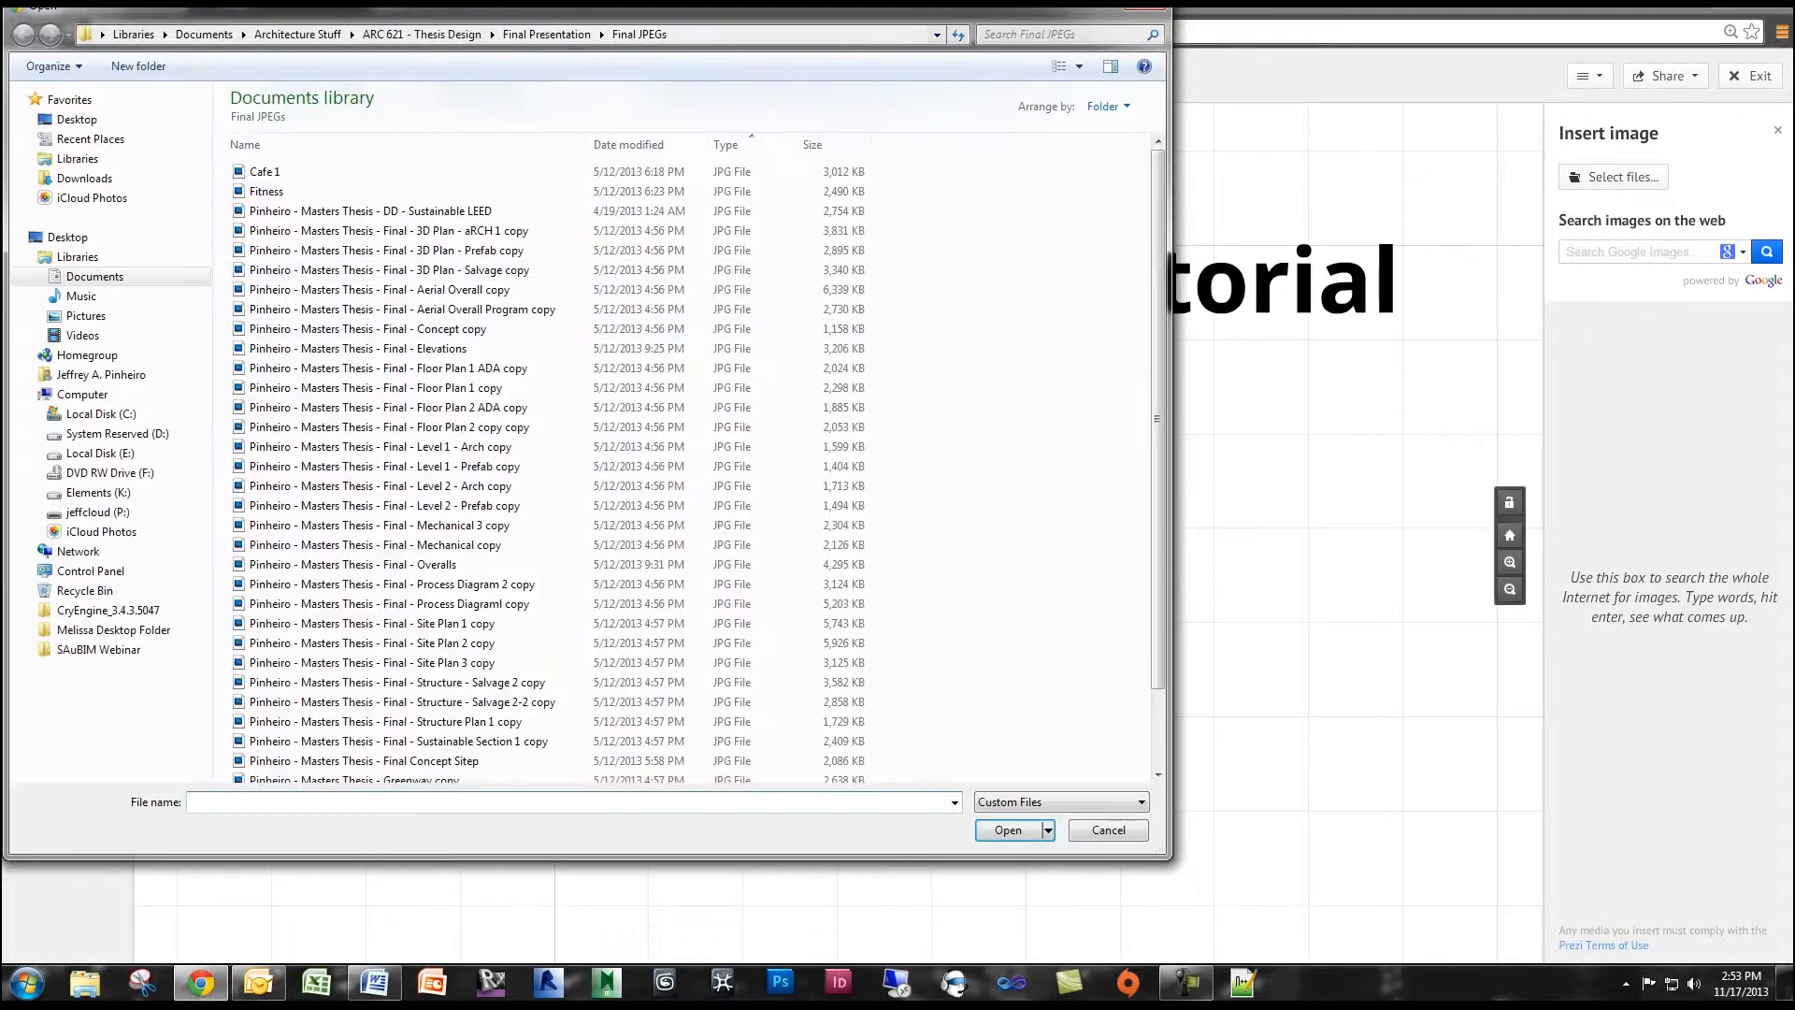
drag(467, 11, 882, 60)
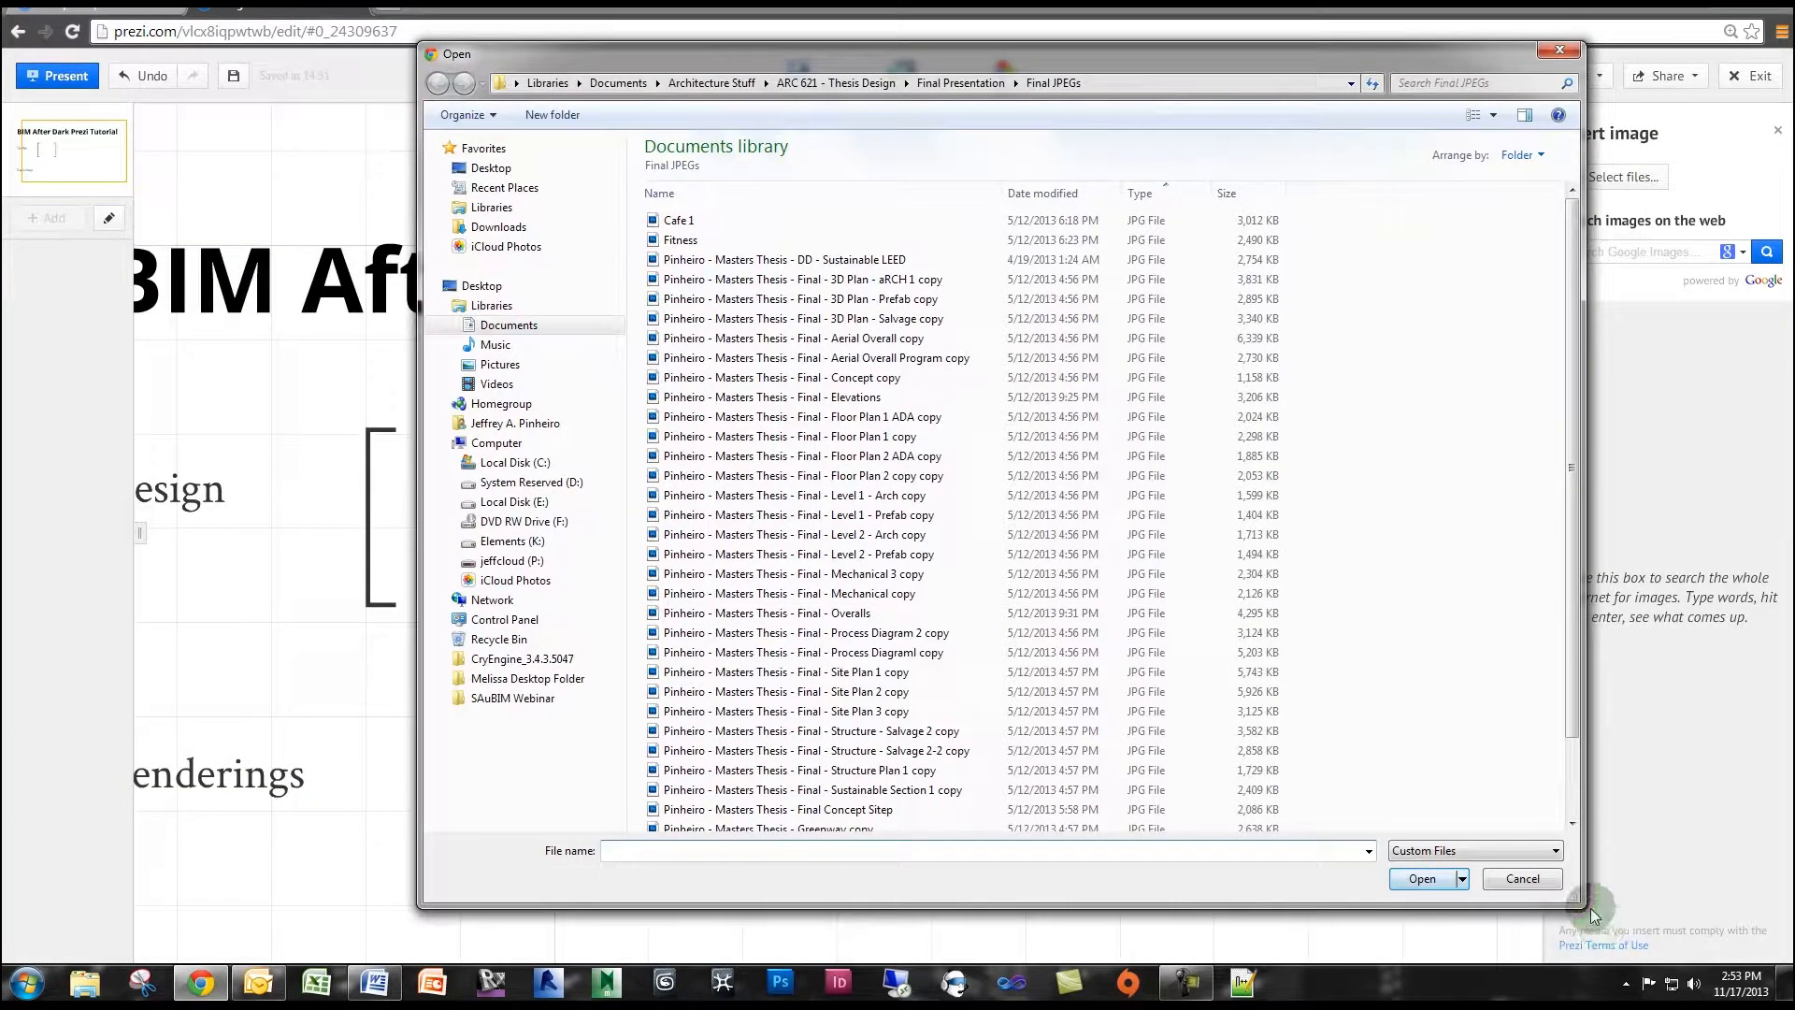
drag(1575, 906, 1386, 836)
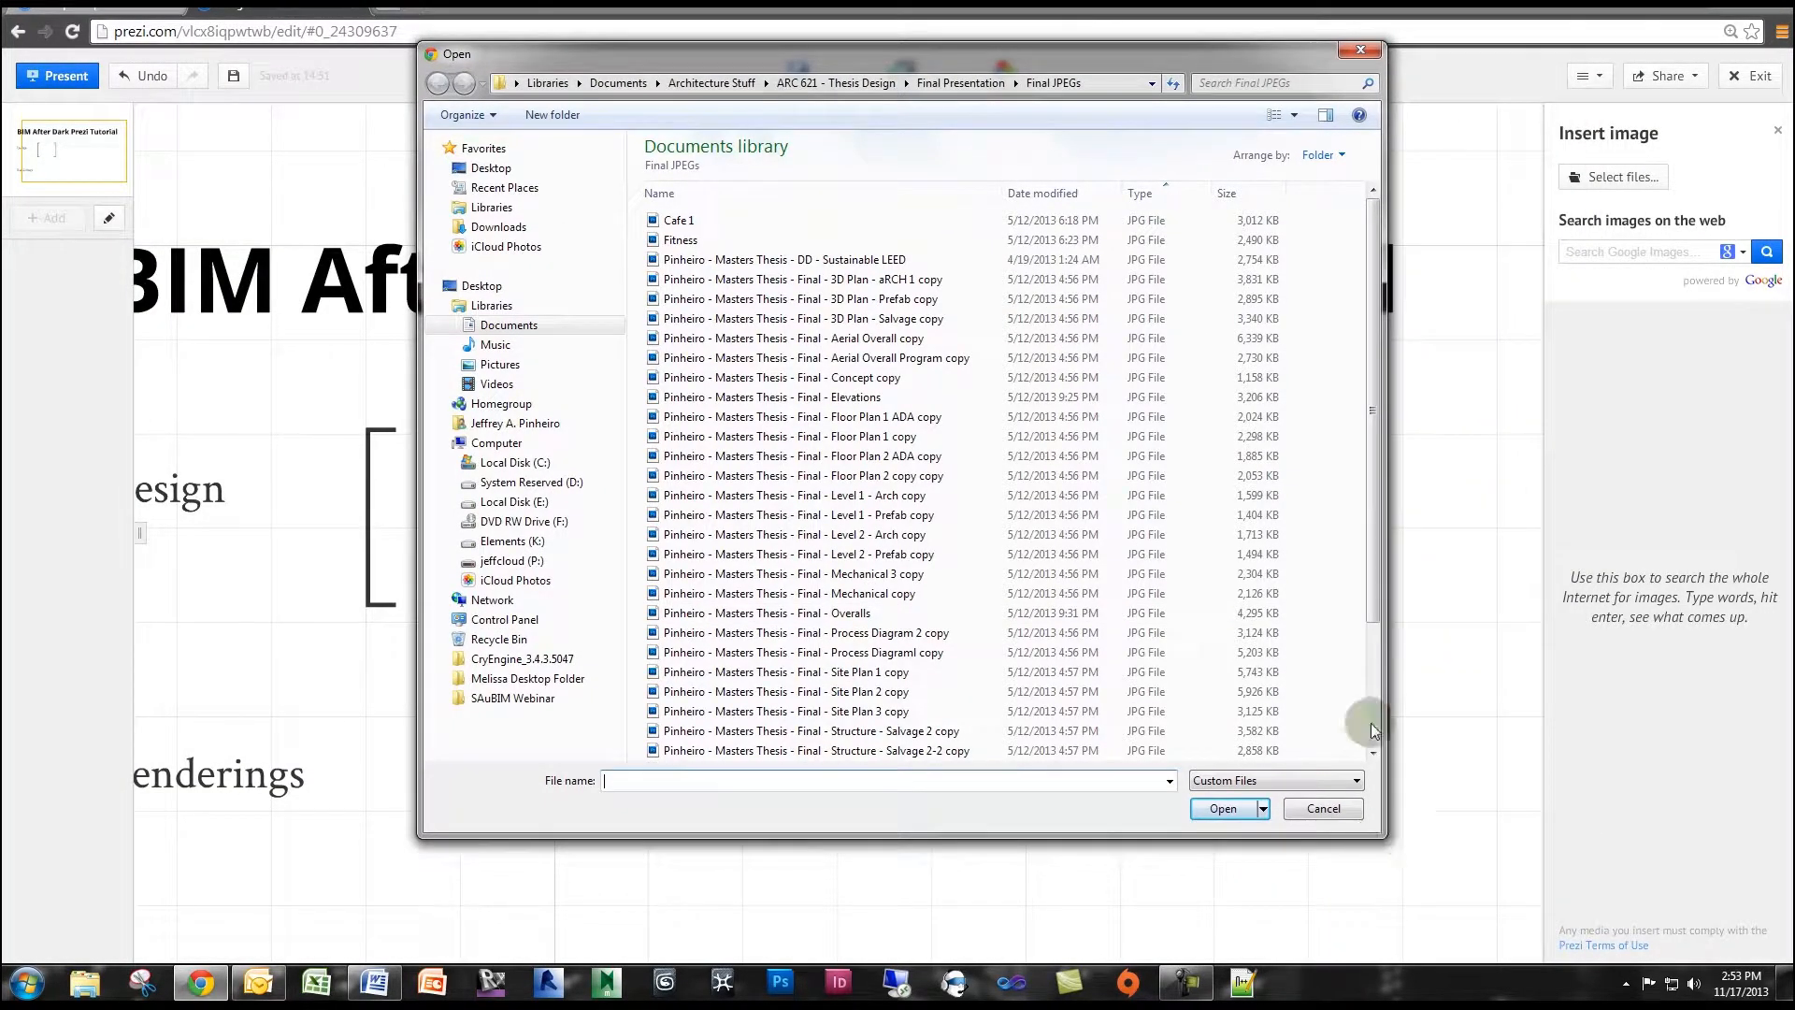
Display the JPEG files in the selection window as large icons.
right_click(1343, 552)
mouse_move(1290, 584)
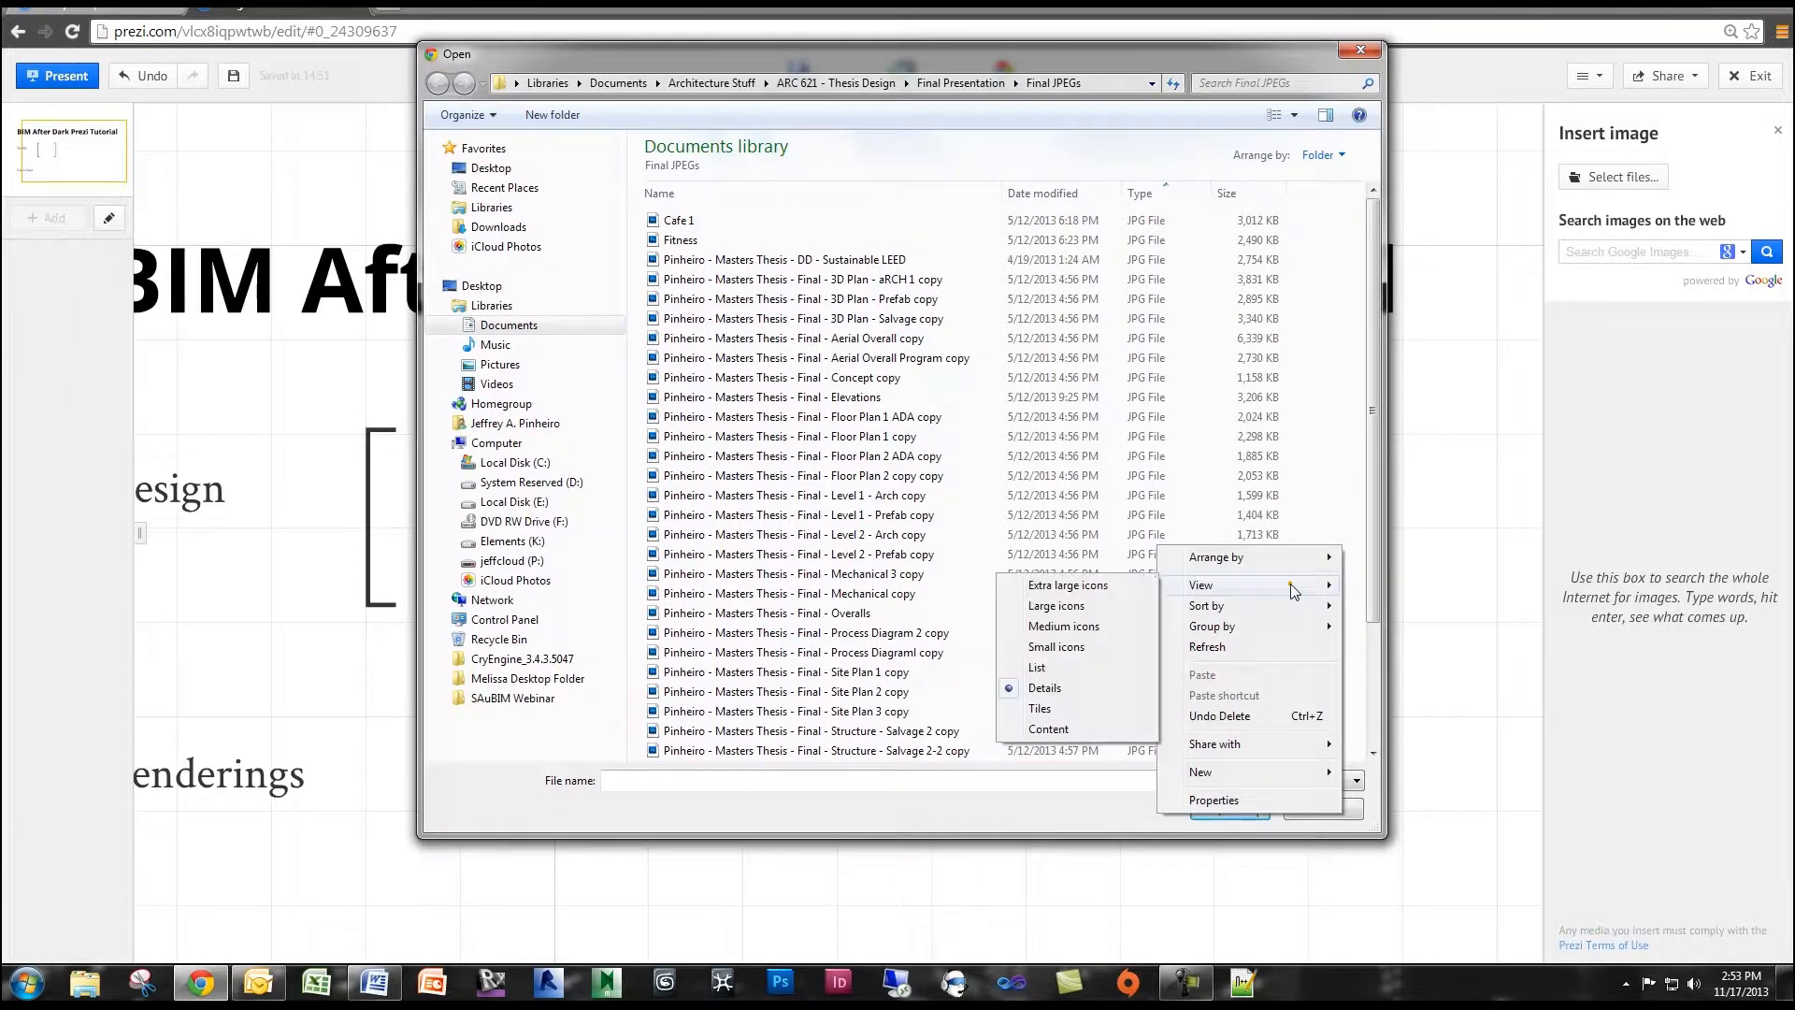
click(1075, 606)
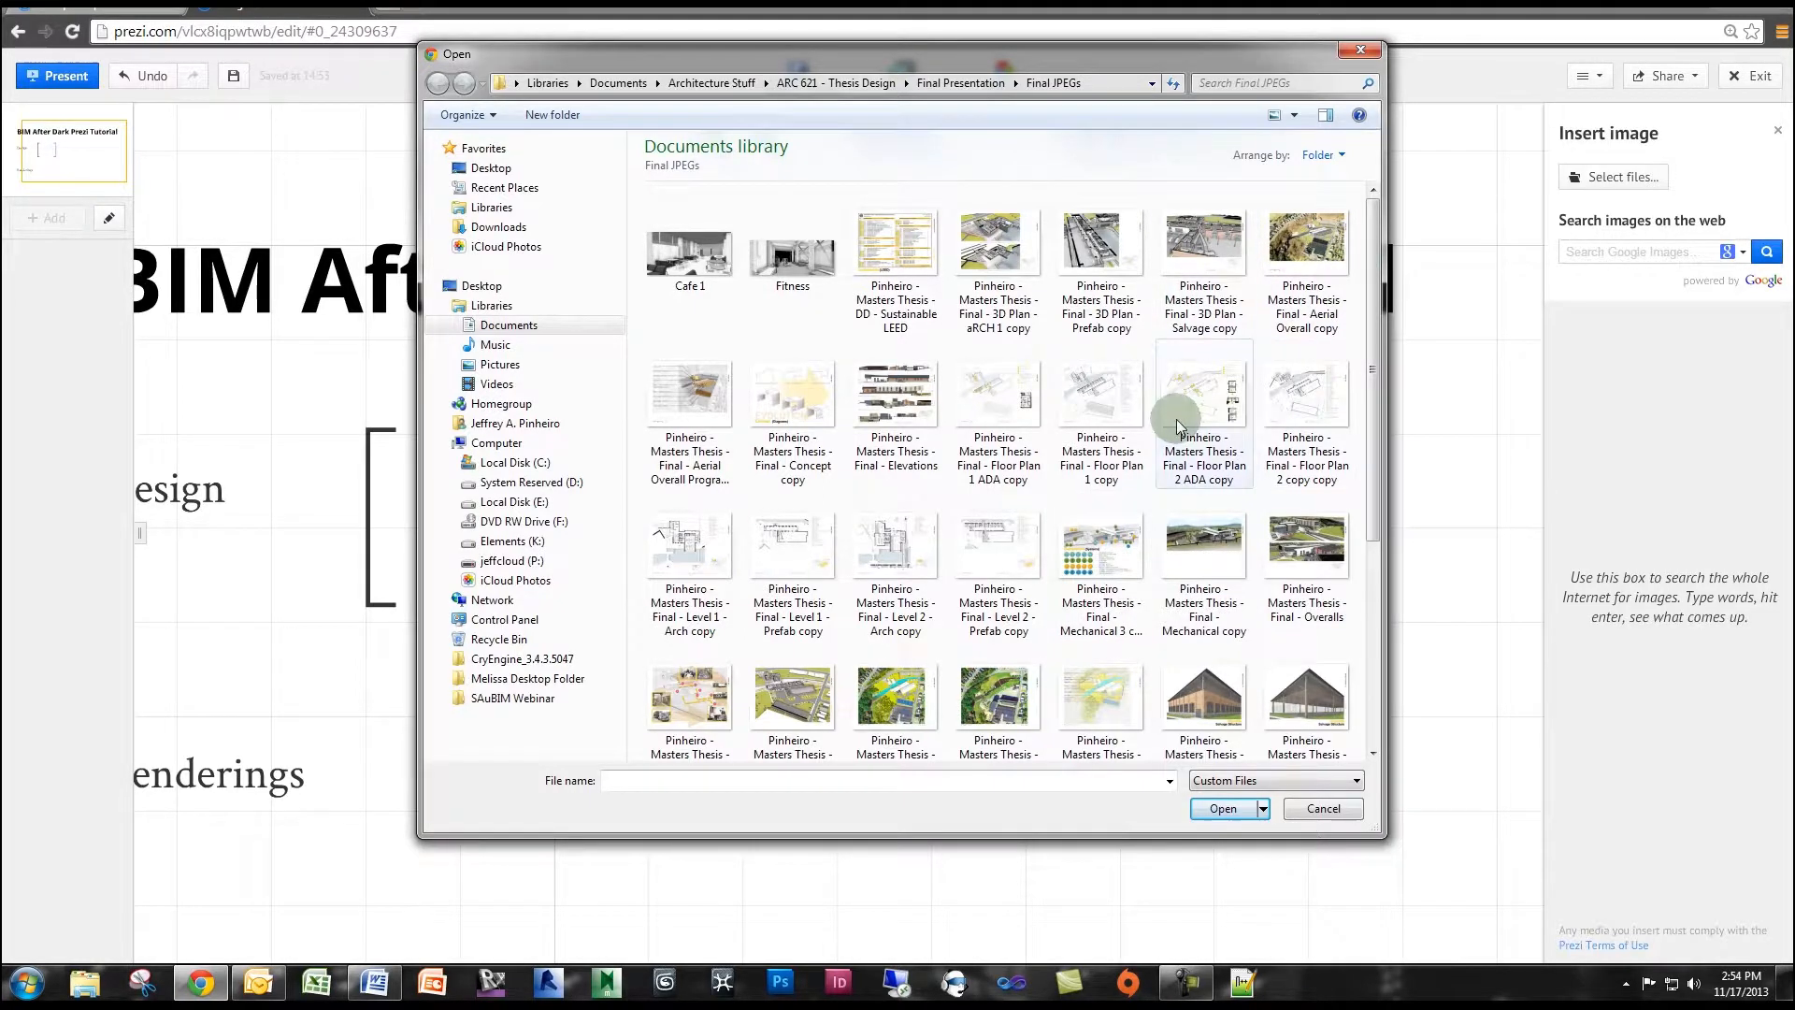
Insert the thesis images "Concept copy" and "Mechanical copy" together, choosing to resize each one on upload.
click(793, 411)
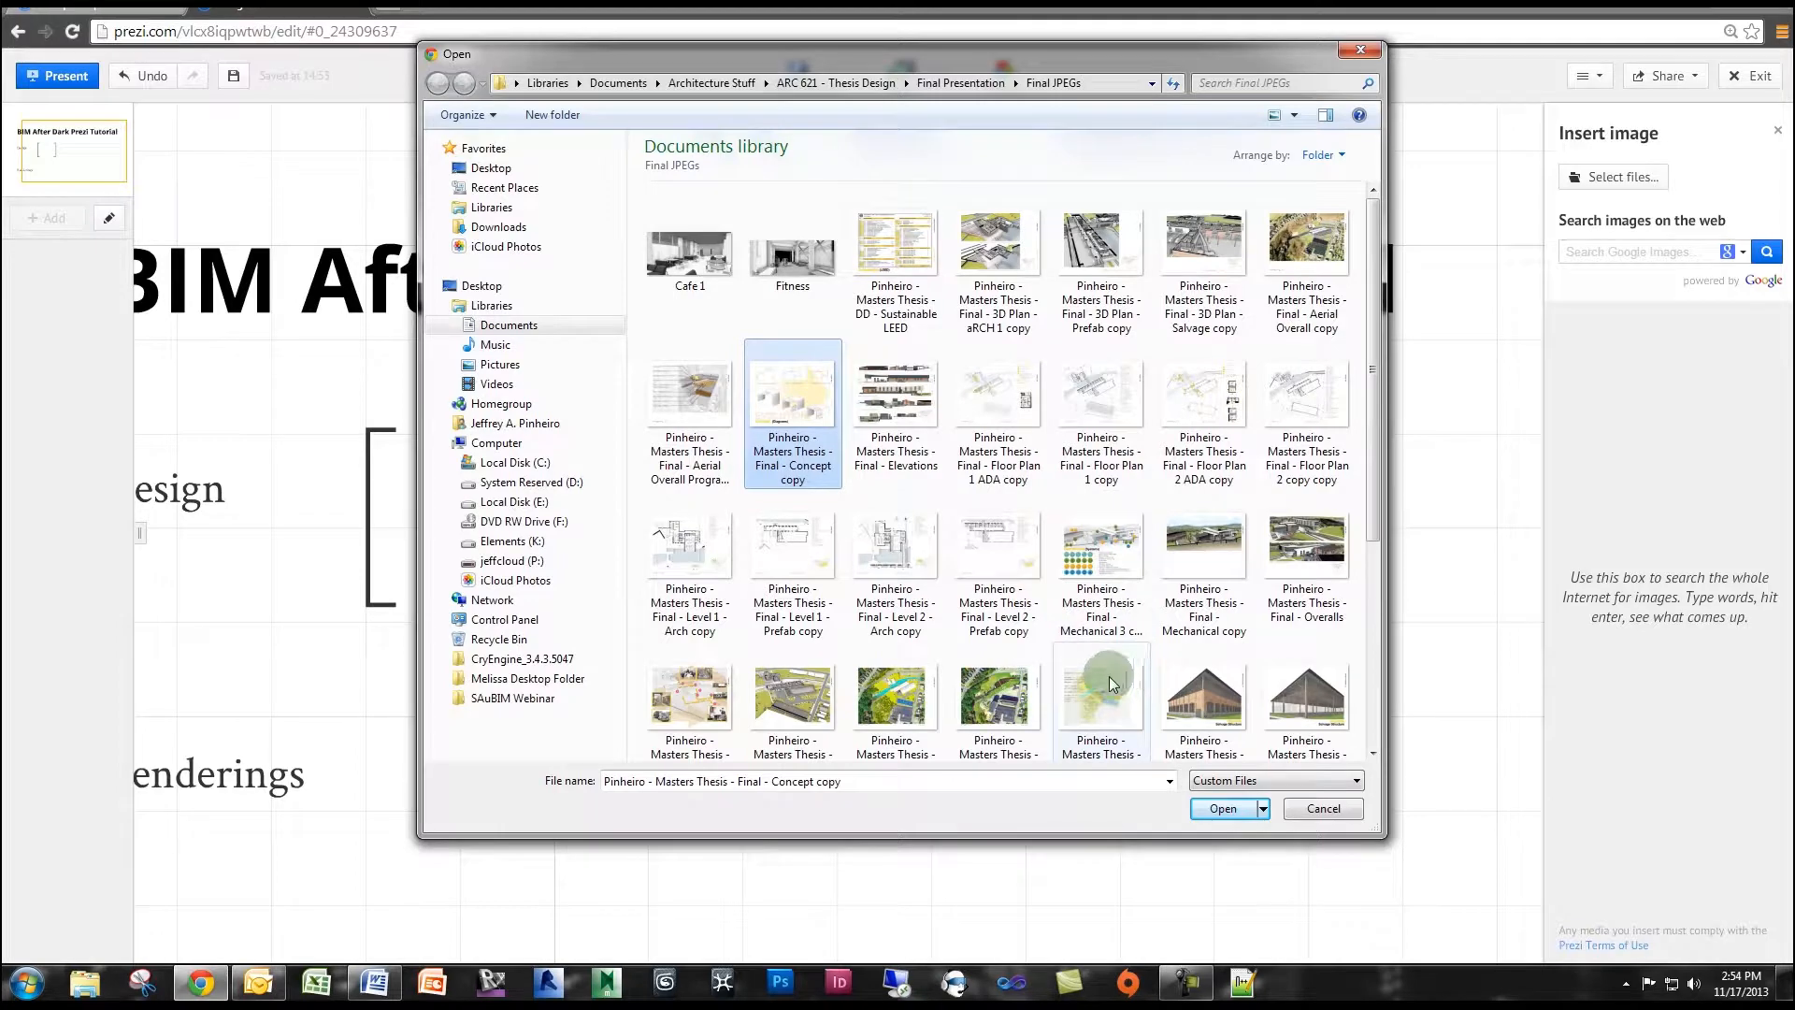
ctrl+click(1190, 544)
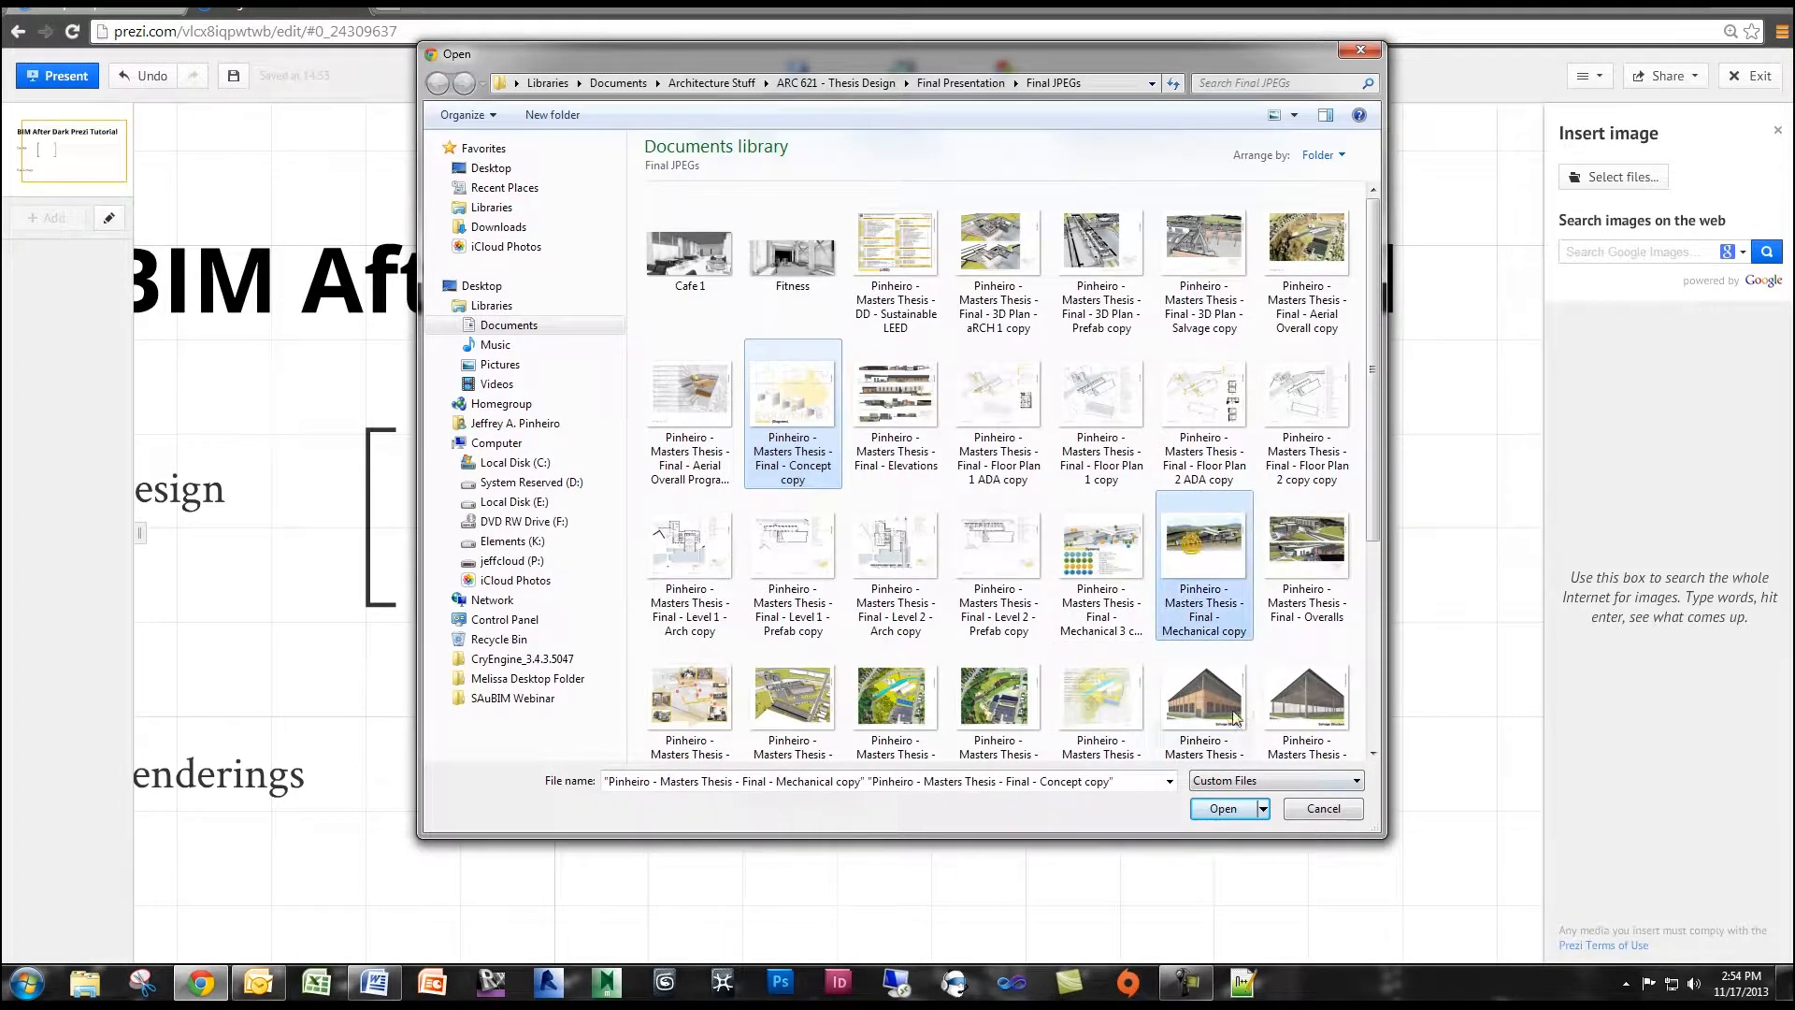
click(1215, 806)
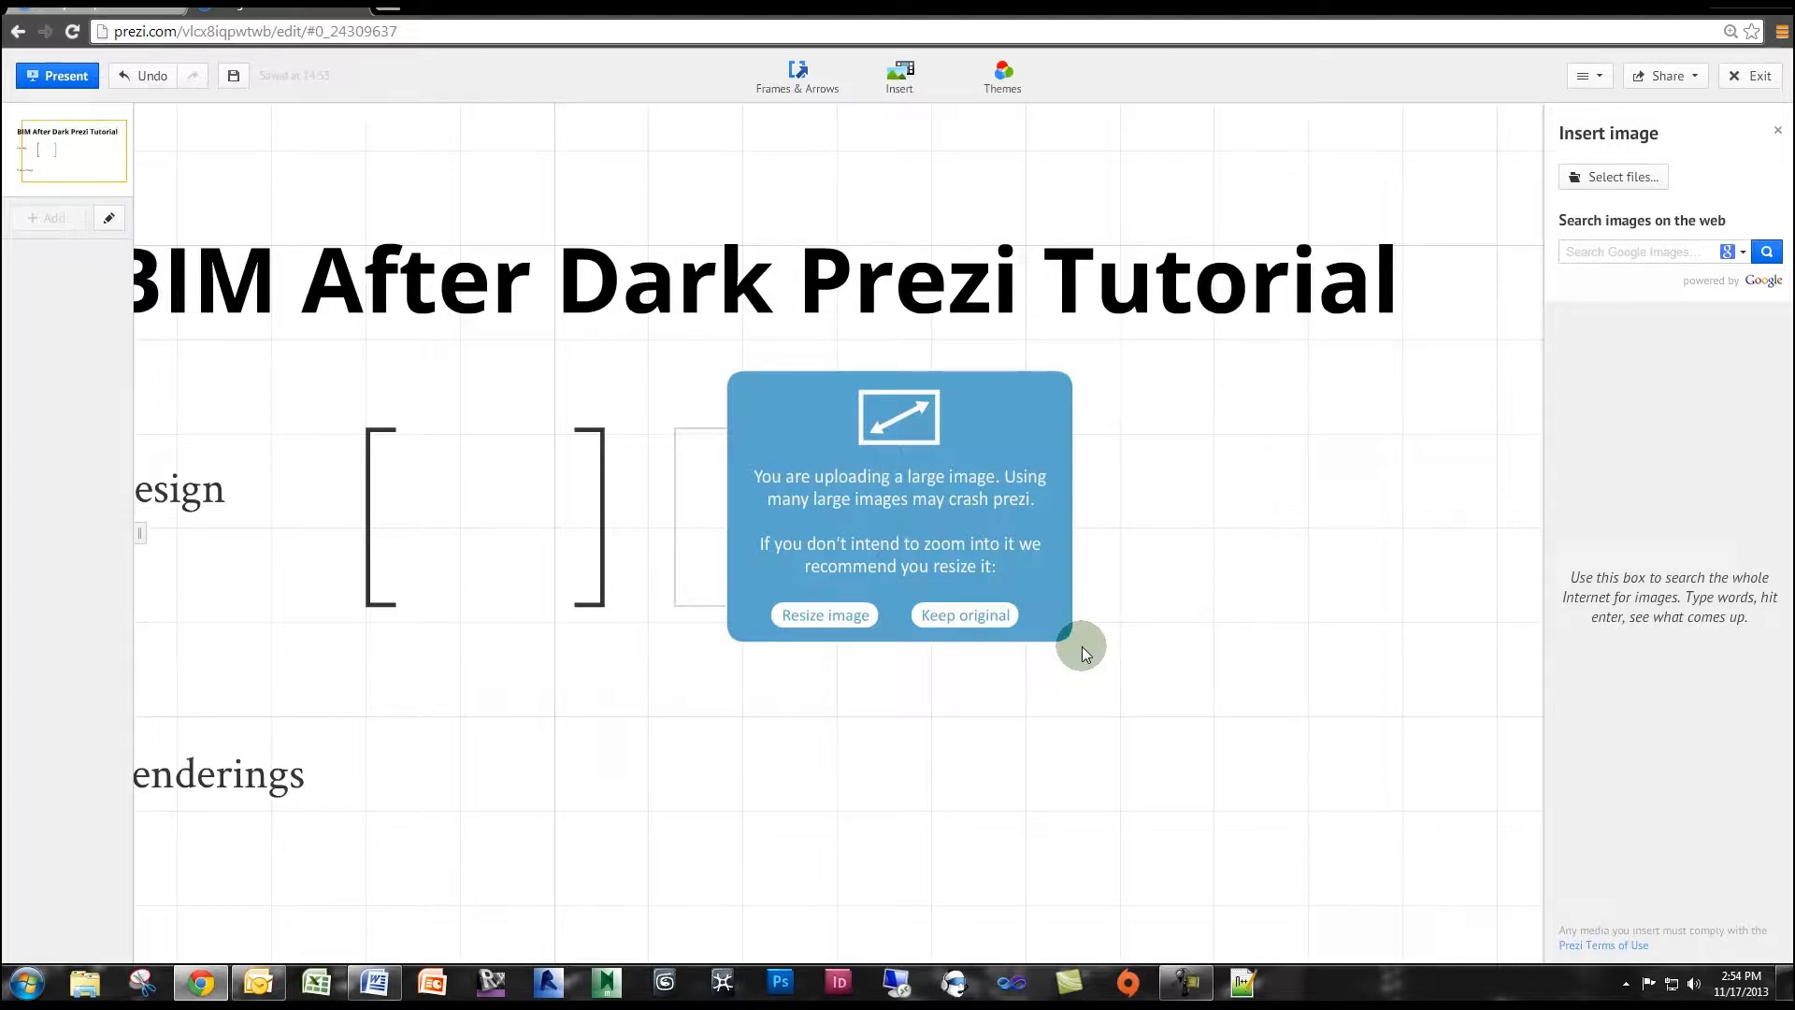
click(835, 616)
click(826, 615)
Select the concept and mechanical images together and move them from the invisible frame into the upper part of the bracket frame.
click(757, 507)
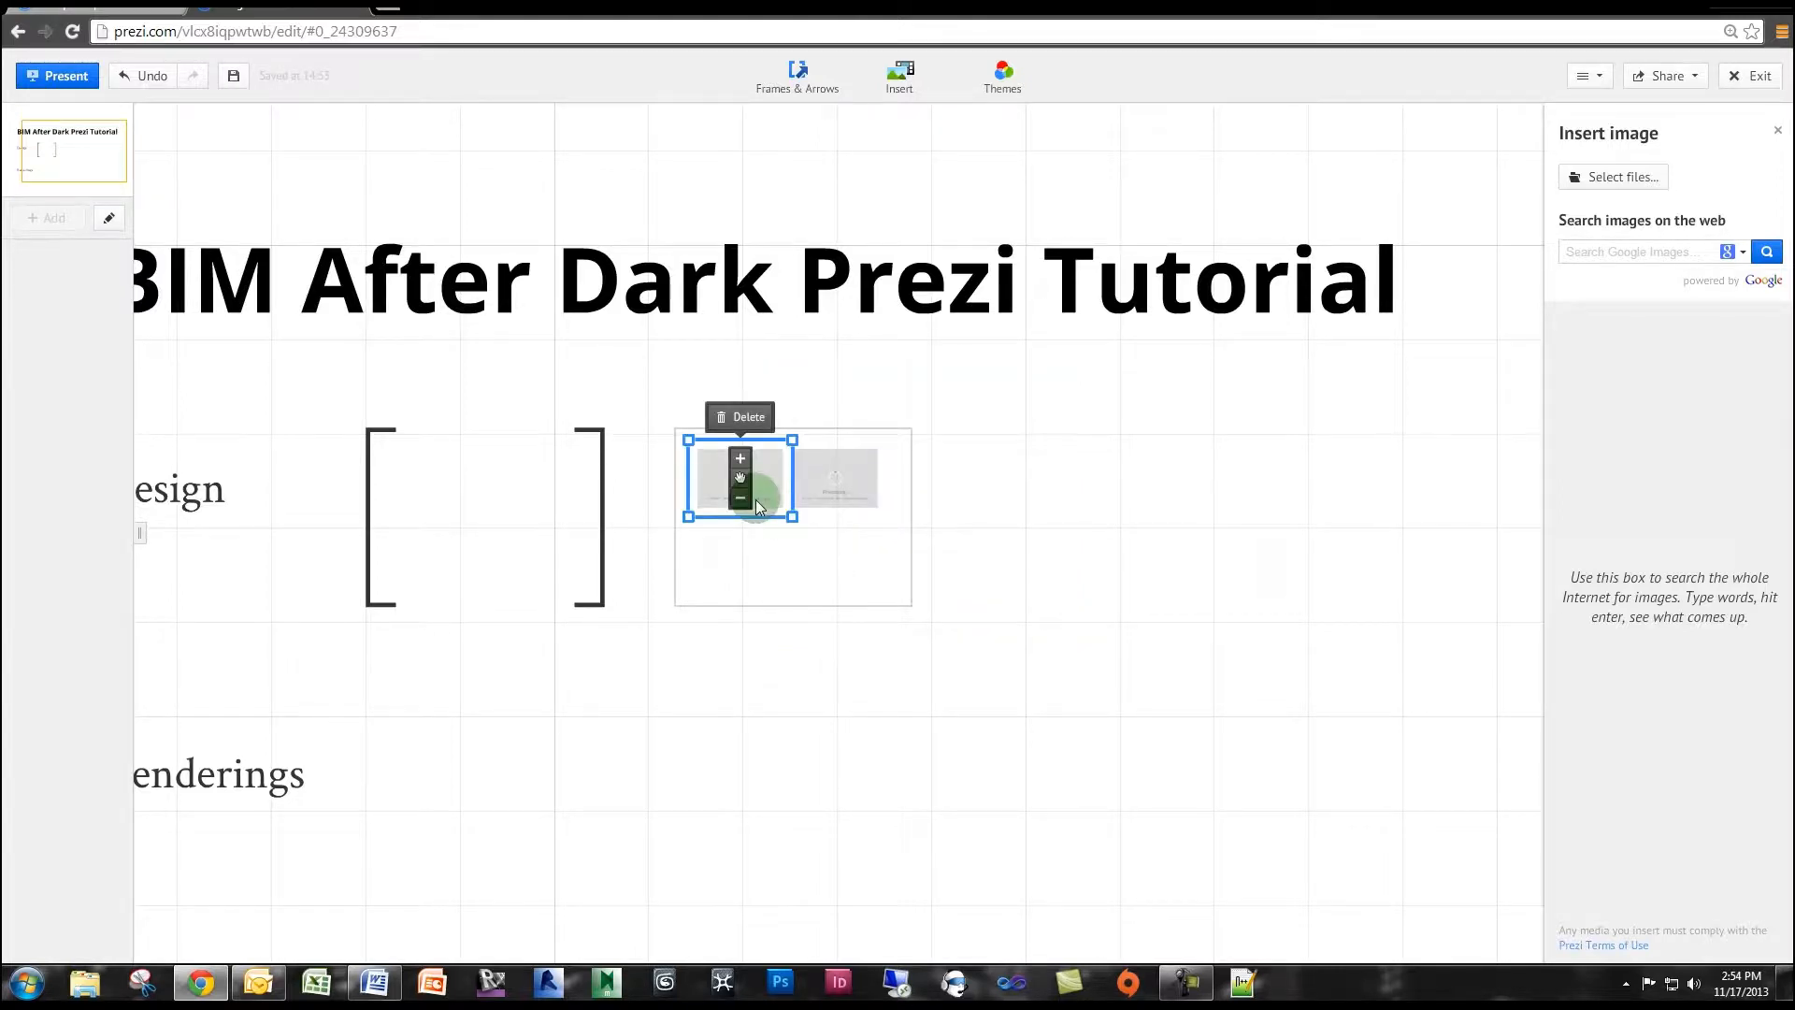
click(751, 581)
click(692, 580)
scroll(774, 557, up, 3)
drag(774, 557, 814, 564)
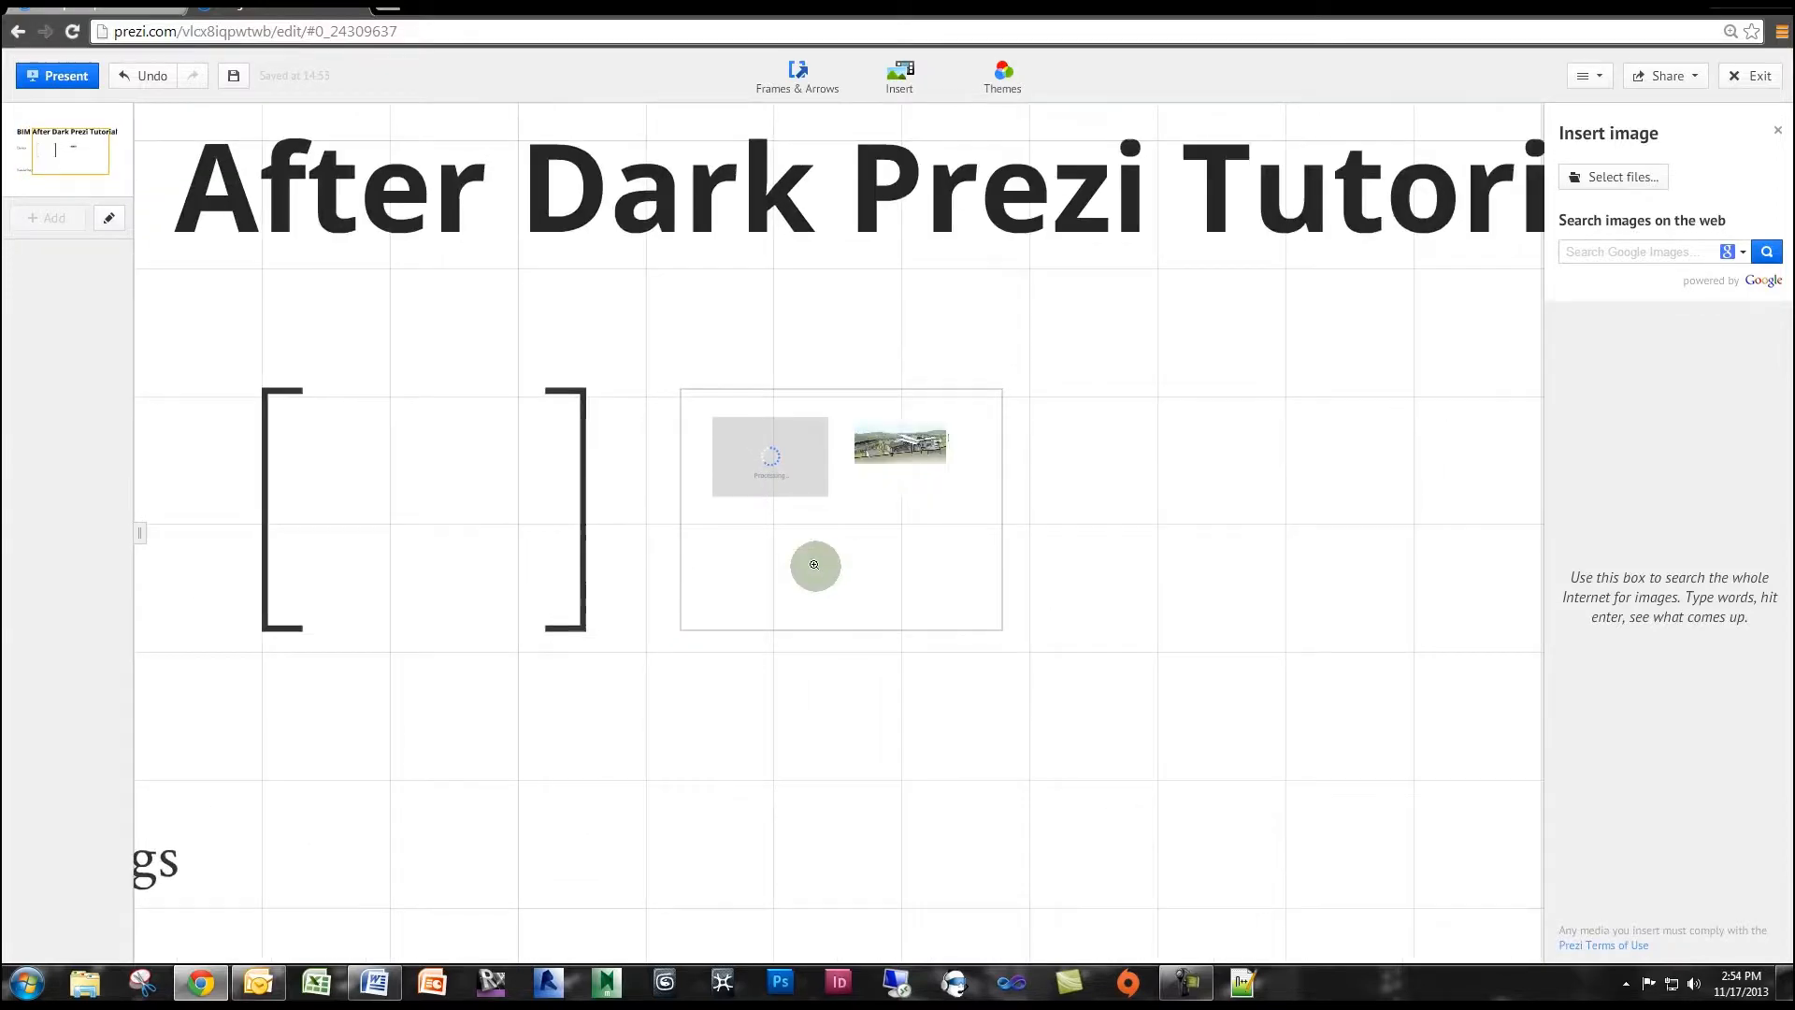
scroll(815, 564, up, 2)
drag(830, 752, 1113, 806)
click(1325, 477)
shift+click(1131, 481)
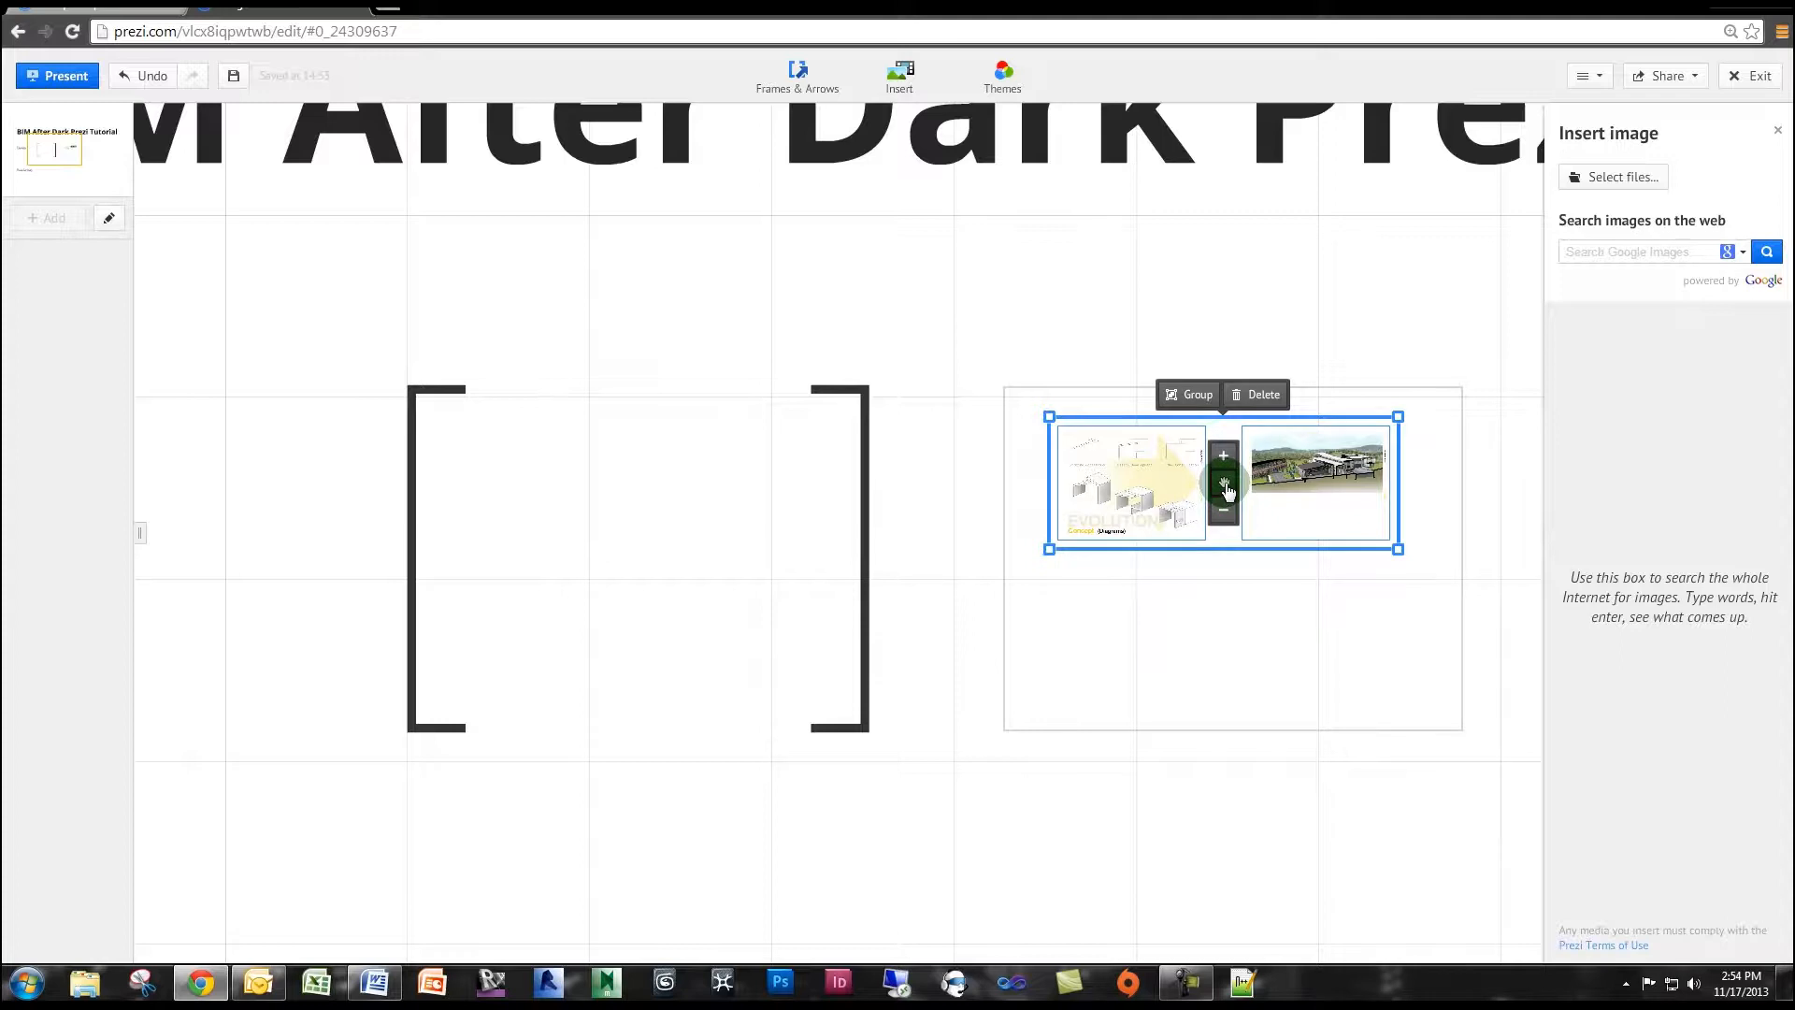
drag(1225, 486, 643, 493)
click(624, 580)
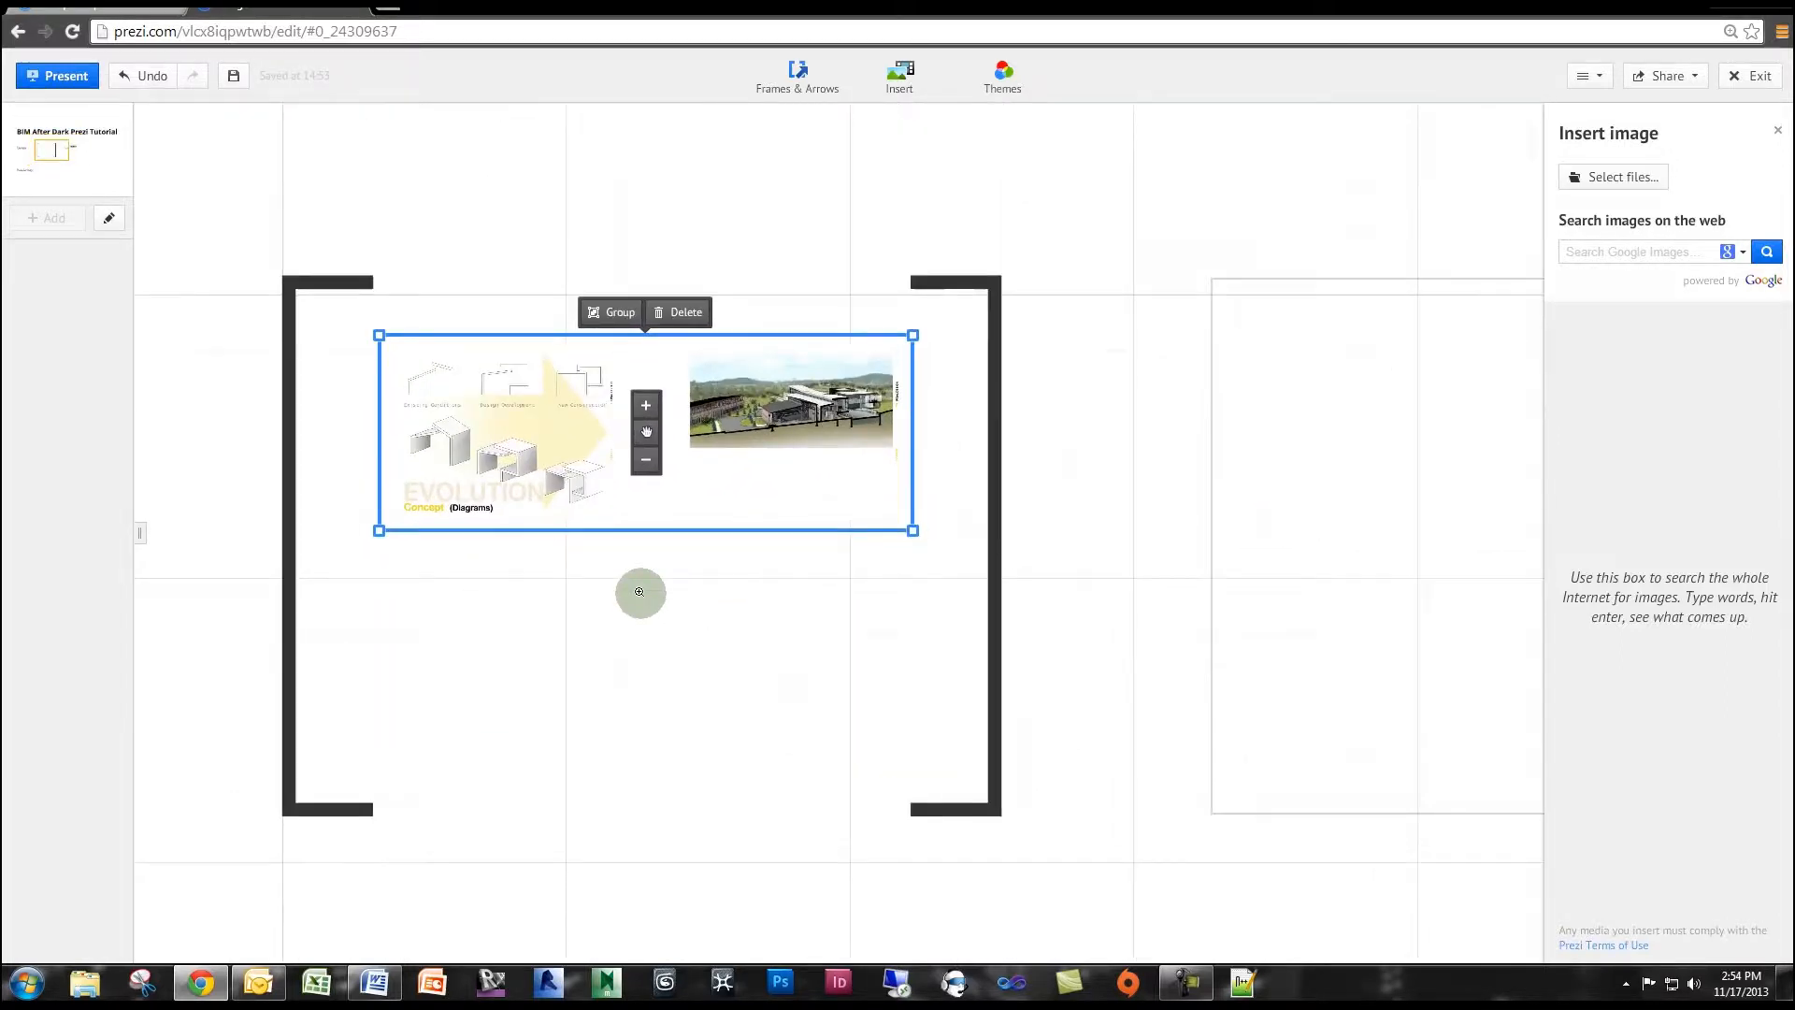
Spread the two images apart inside the bracket frame, concept image further left and mechanical image further right.
drag(639, 410, 589, 409)
click(952, 408)
drag(952, 408, 978, 409)
mouse_move(841, 516)
mouse_down()
mouse_move(793, 554)
mouse_move(867, 504)
mouse_up()
Insert the "Aerial Overall copy" and "Aerial Overall Program copy" images into the invisible frame, choosing to resize both on upload.
scroll(861, 573, down, 3)
drag(901, 581, 663, 581)
drag(844, 551, 547, 554)
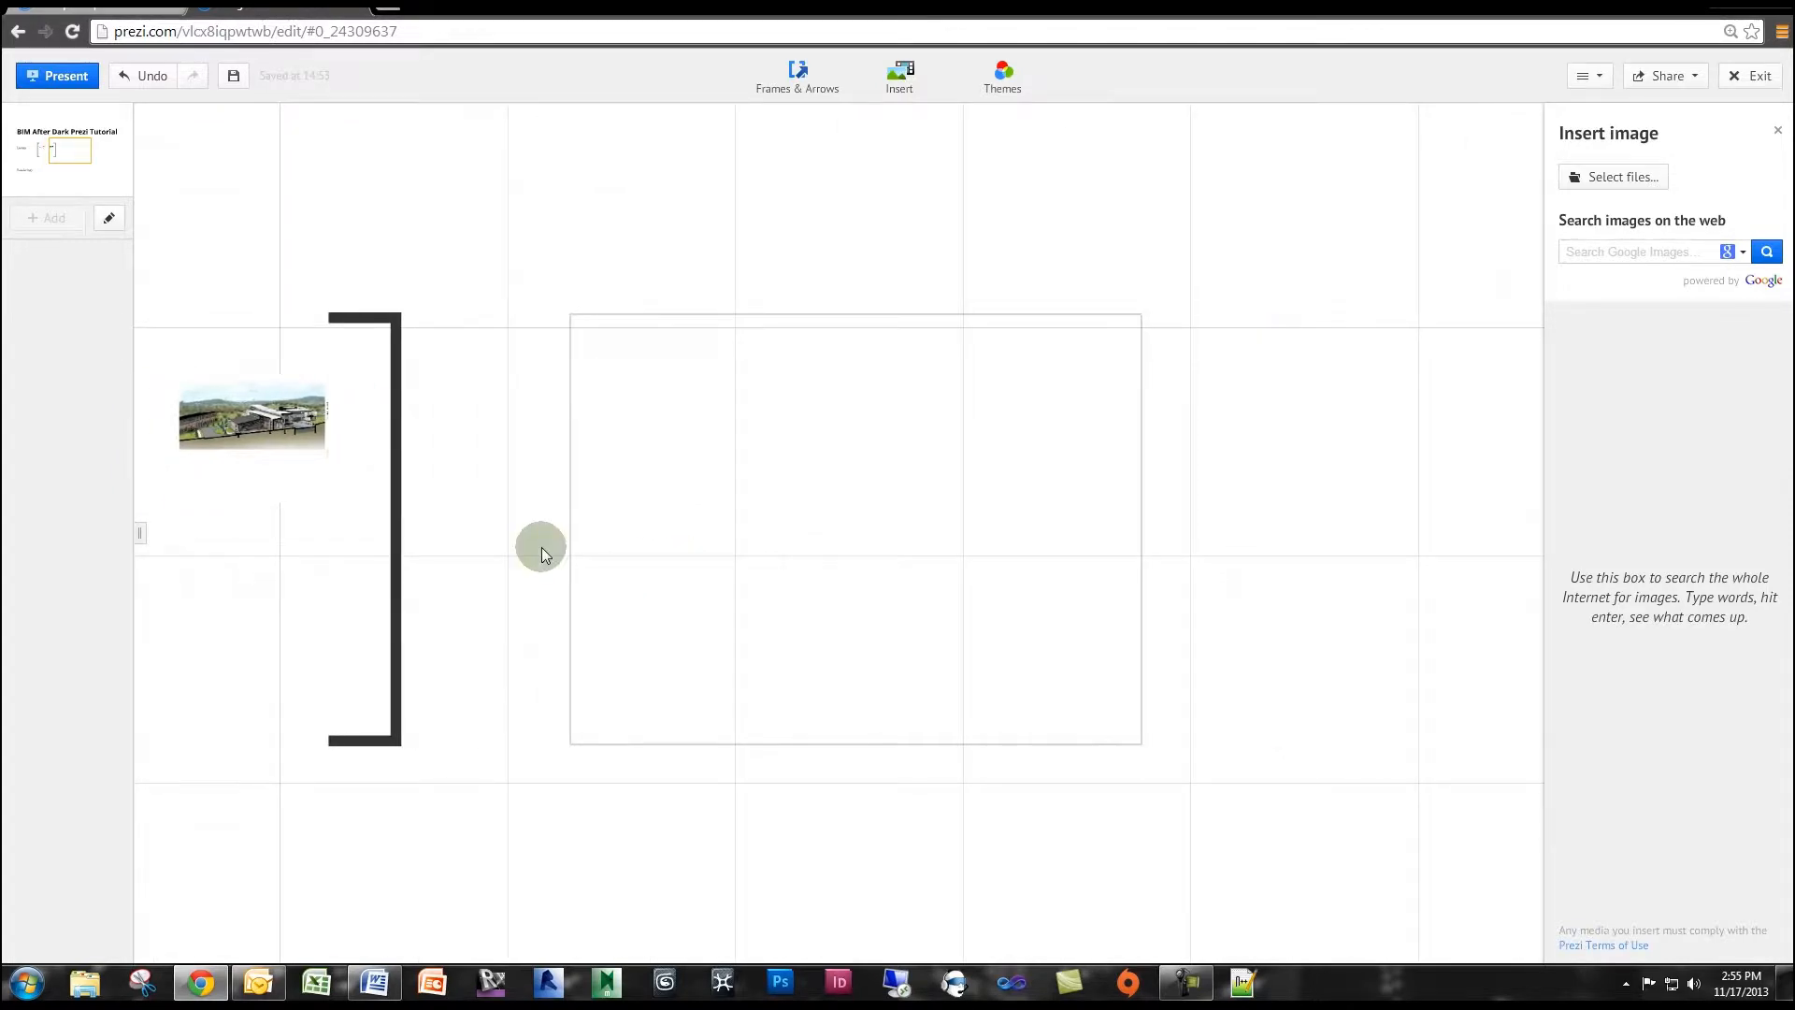
drag(827, 477, 887, 485)
scroll(869, 482, up, 3)
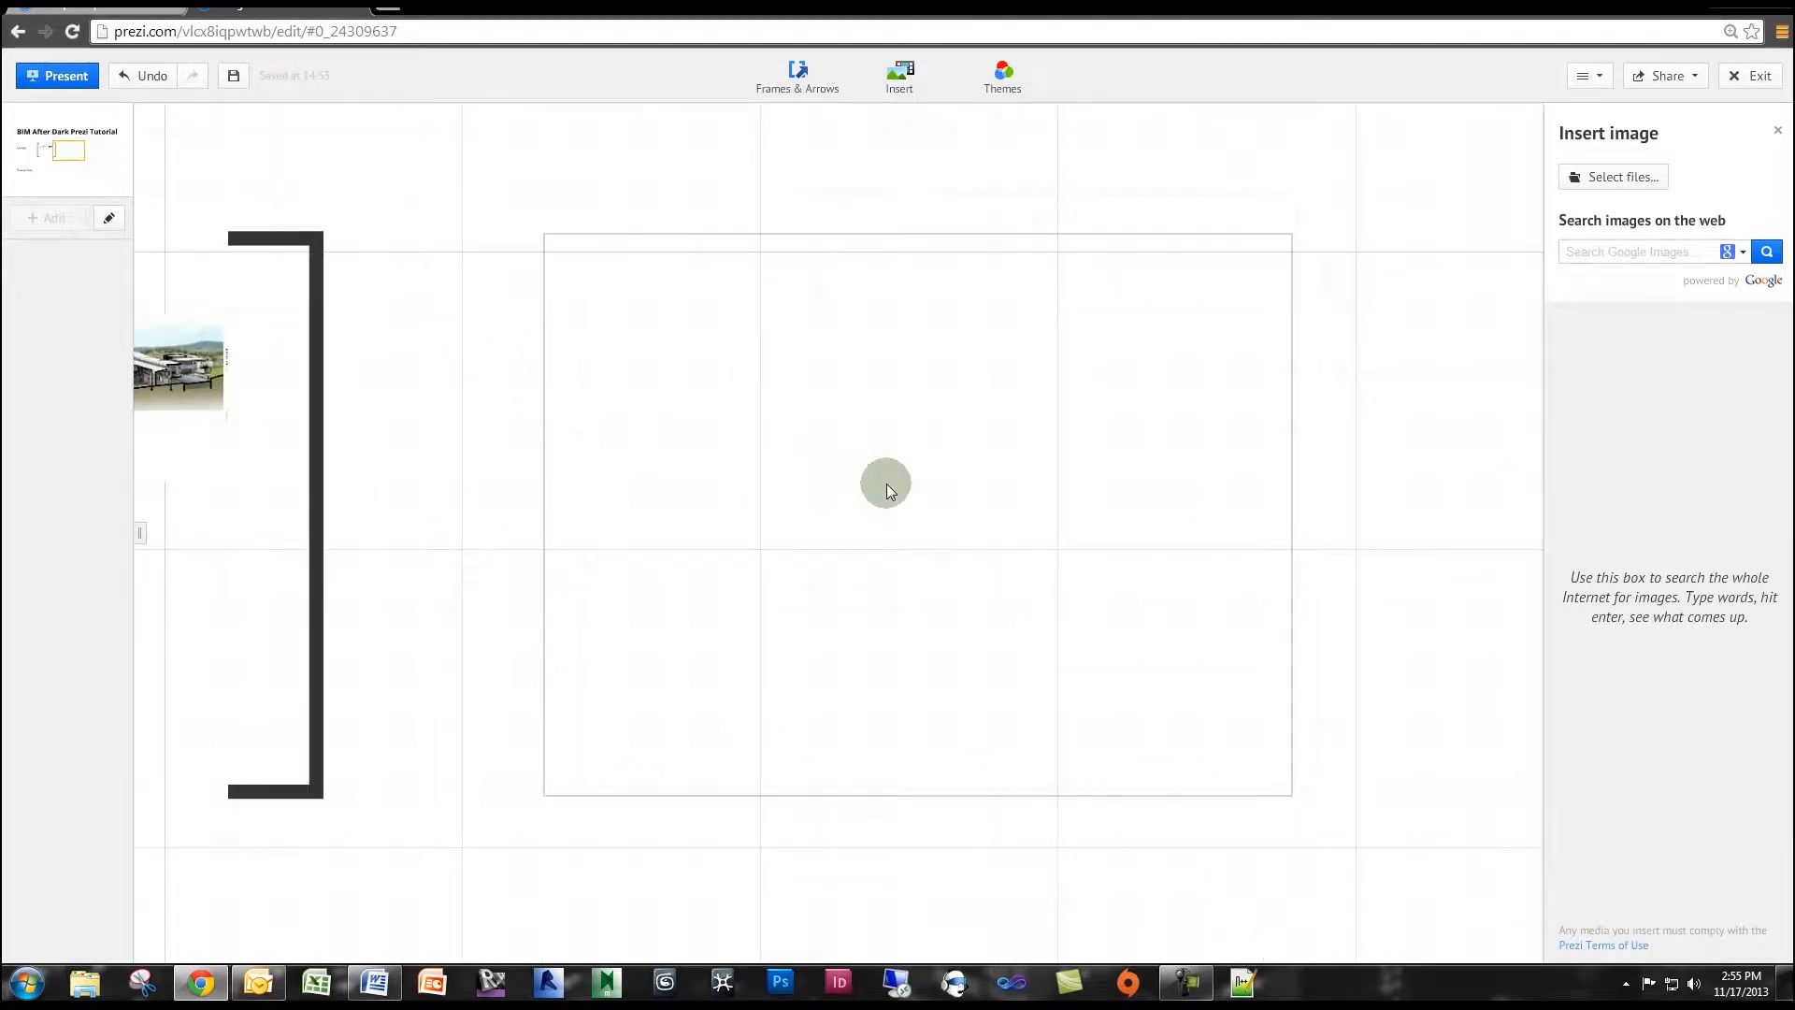
click(1602, 178)
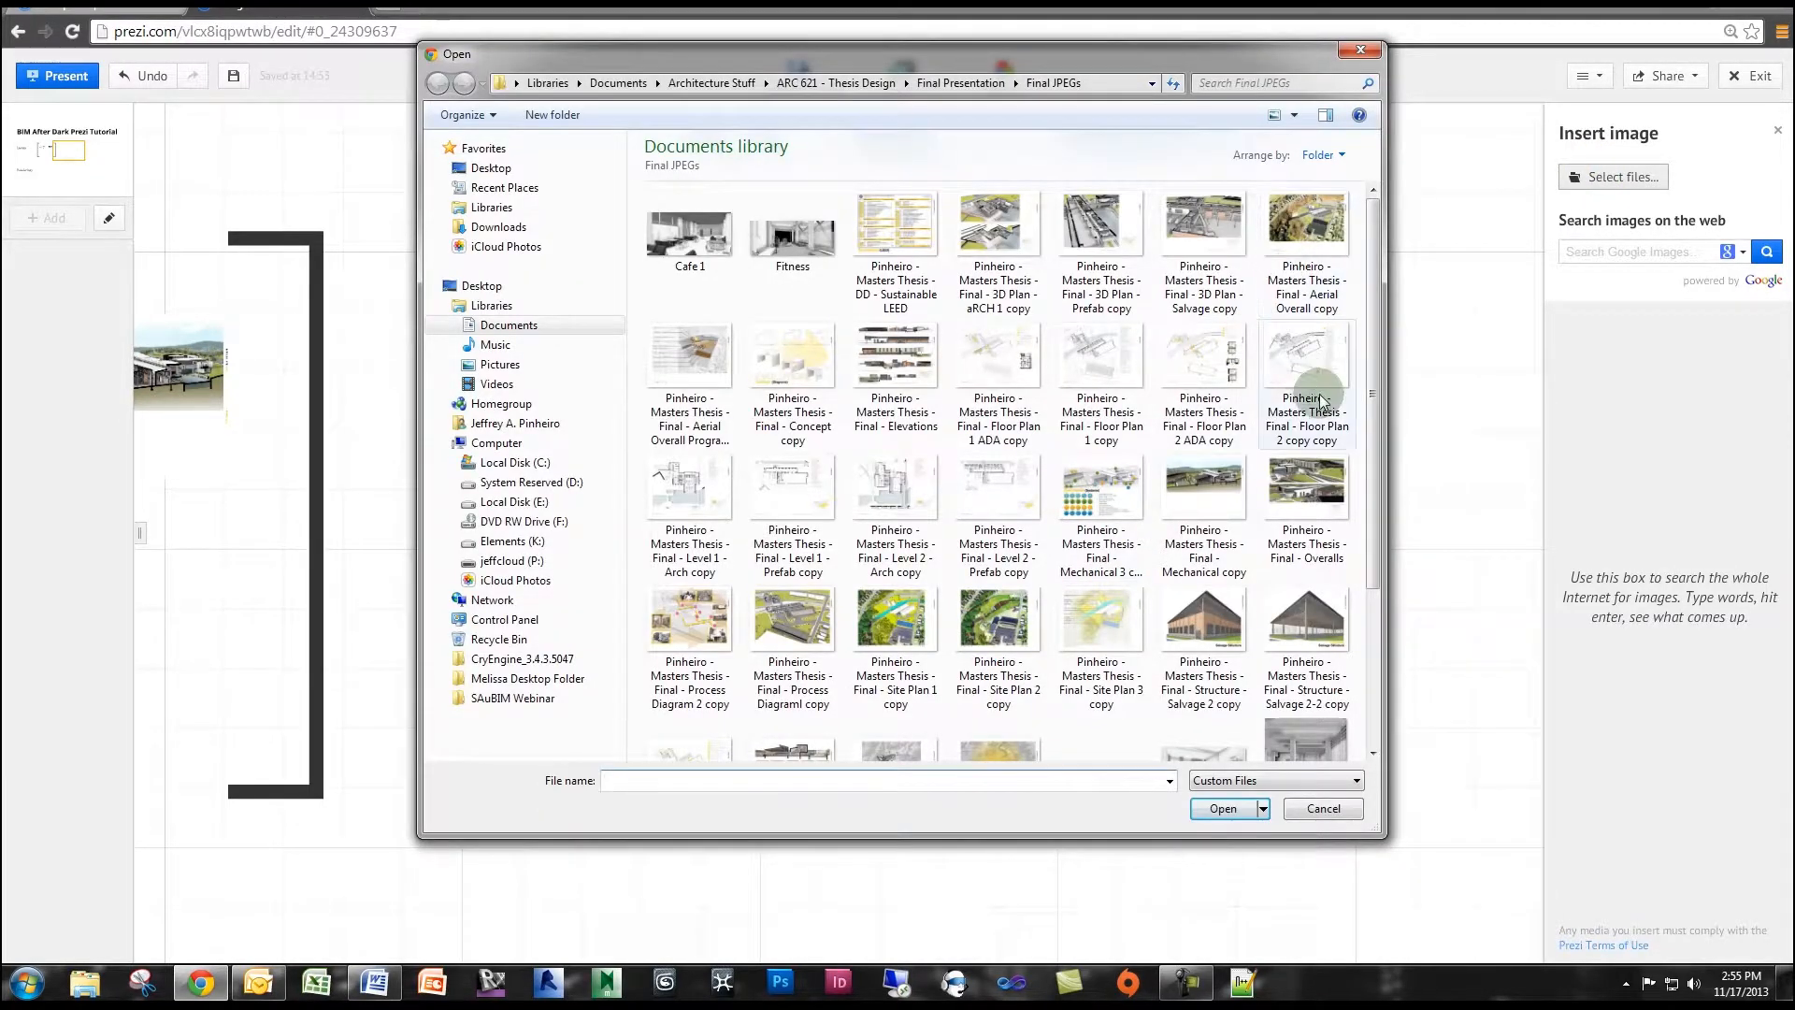
drag(1377, 428, 1372, 383)
click(1204, 486)
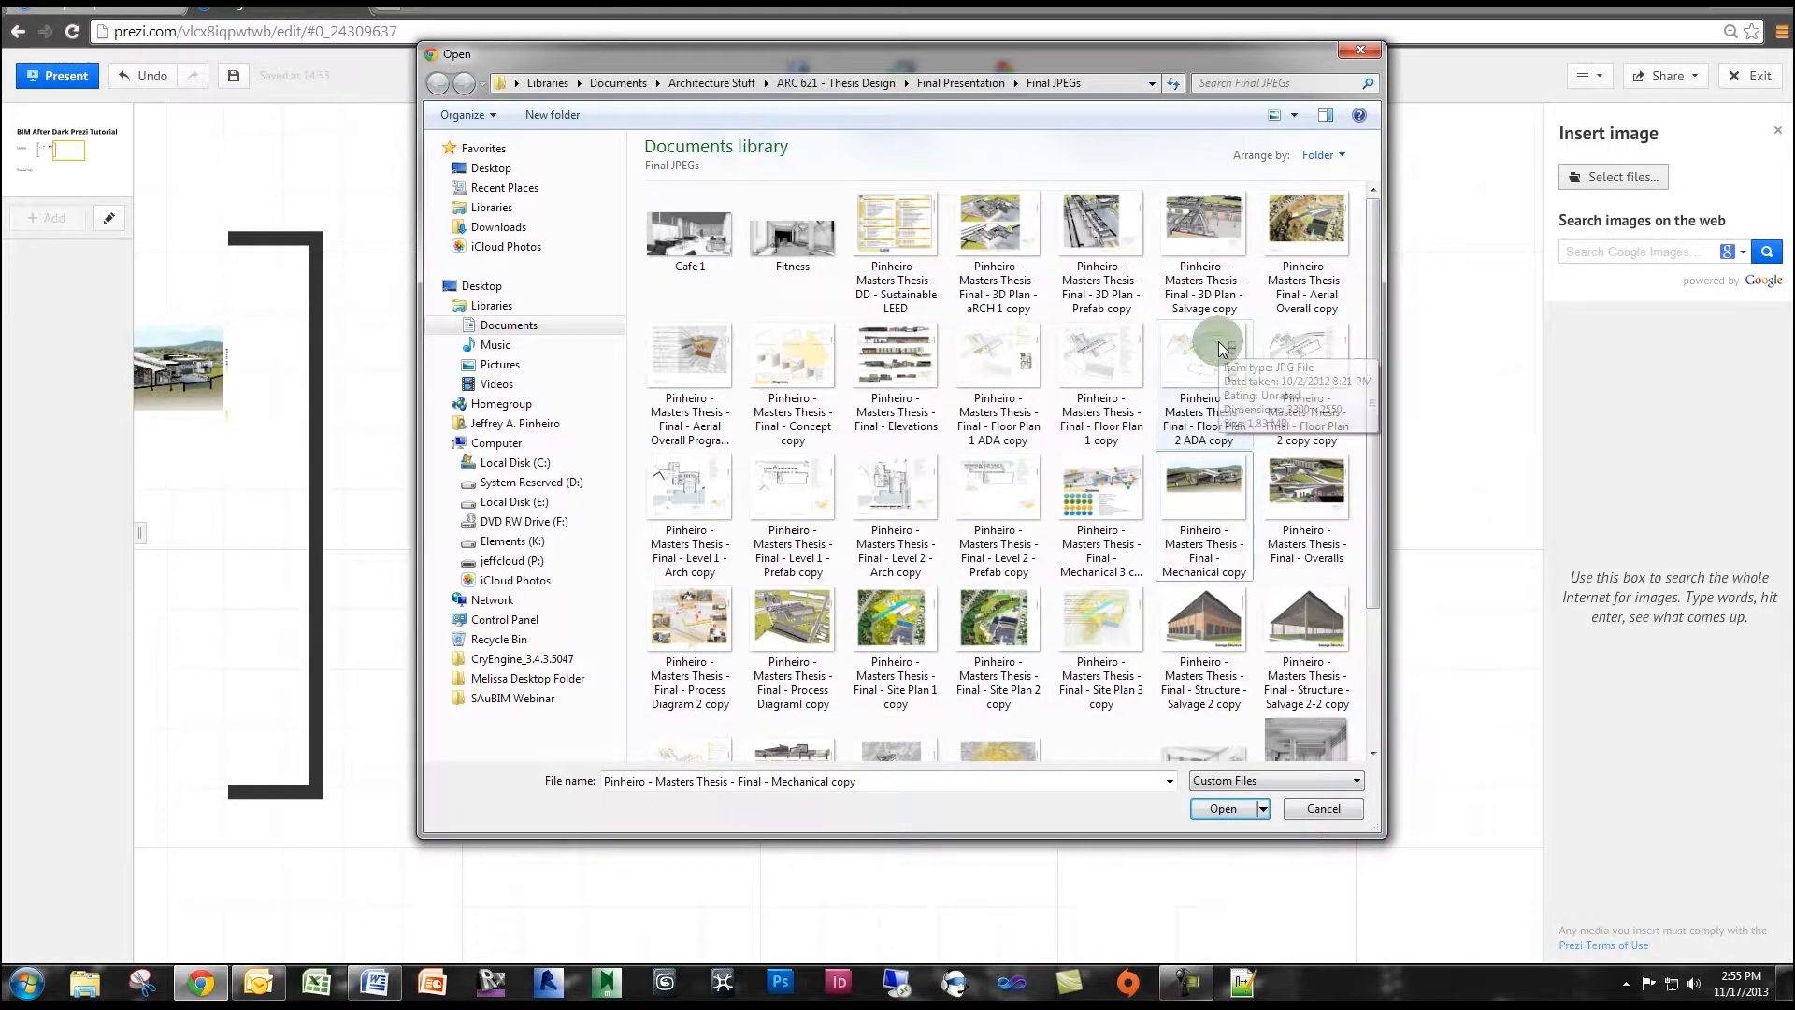
click(1326, 270)
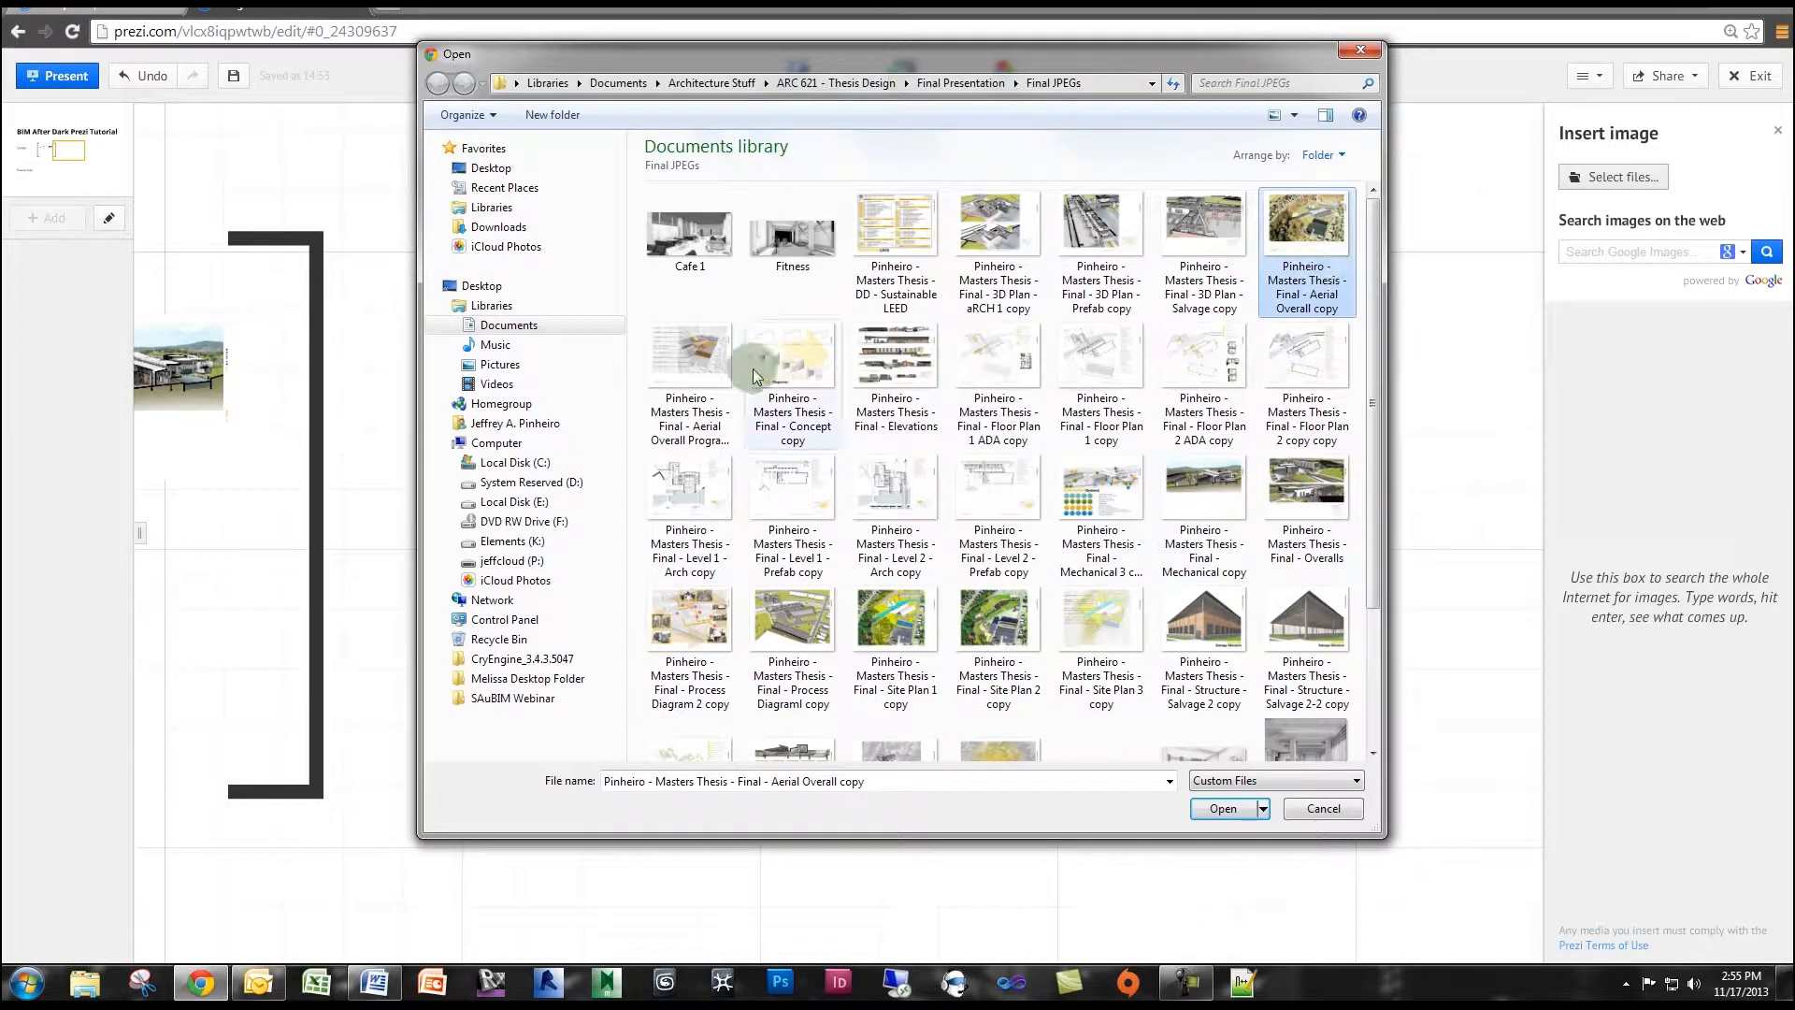
ctrl+click(660, 378)
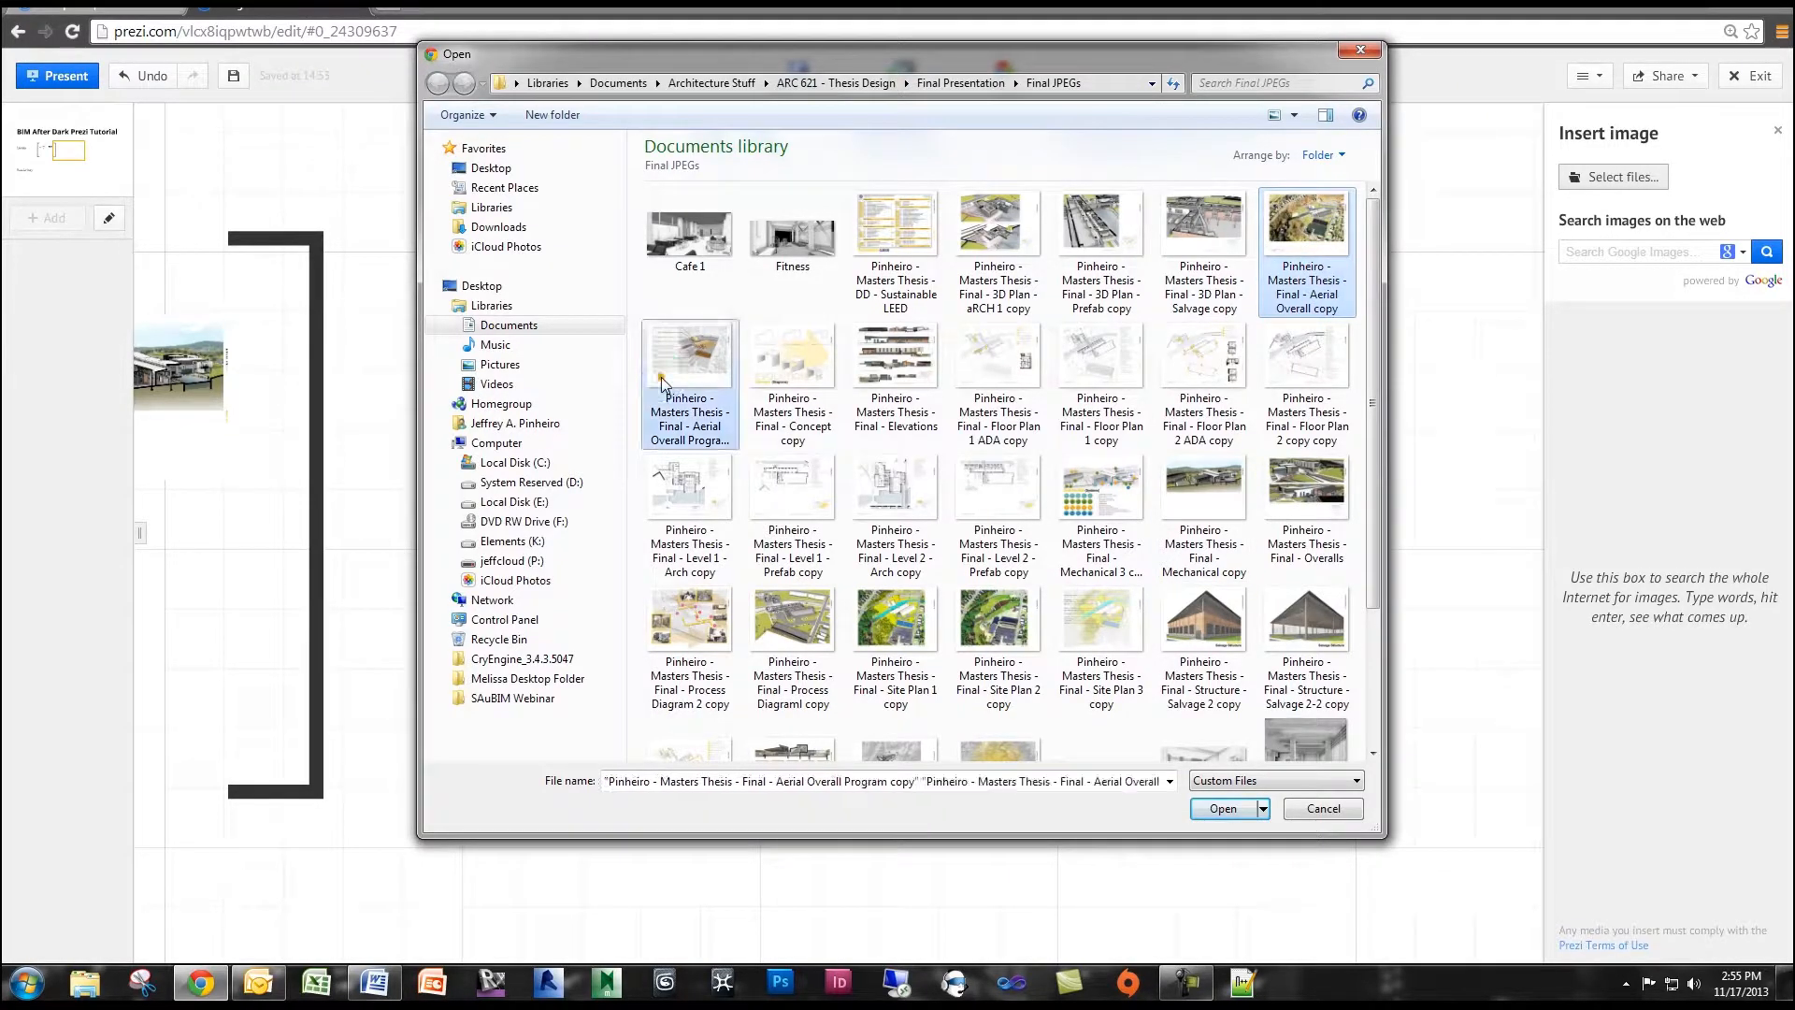
click(1225, 810)
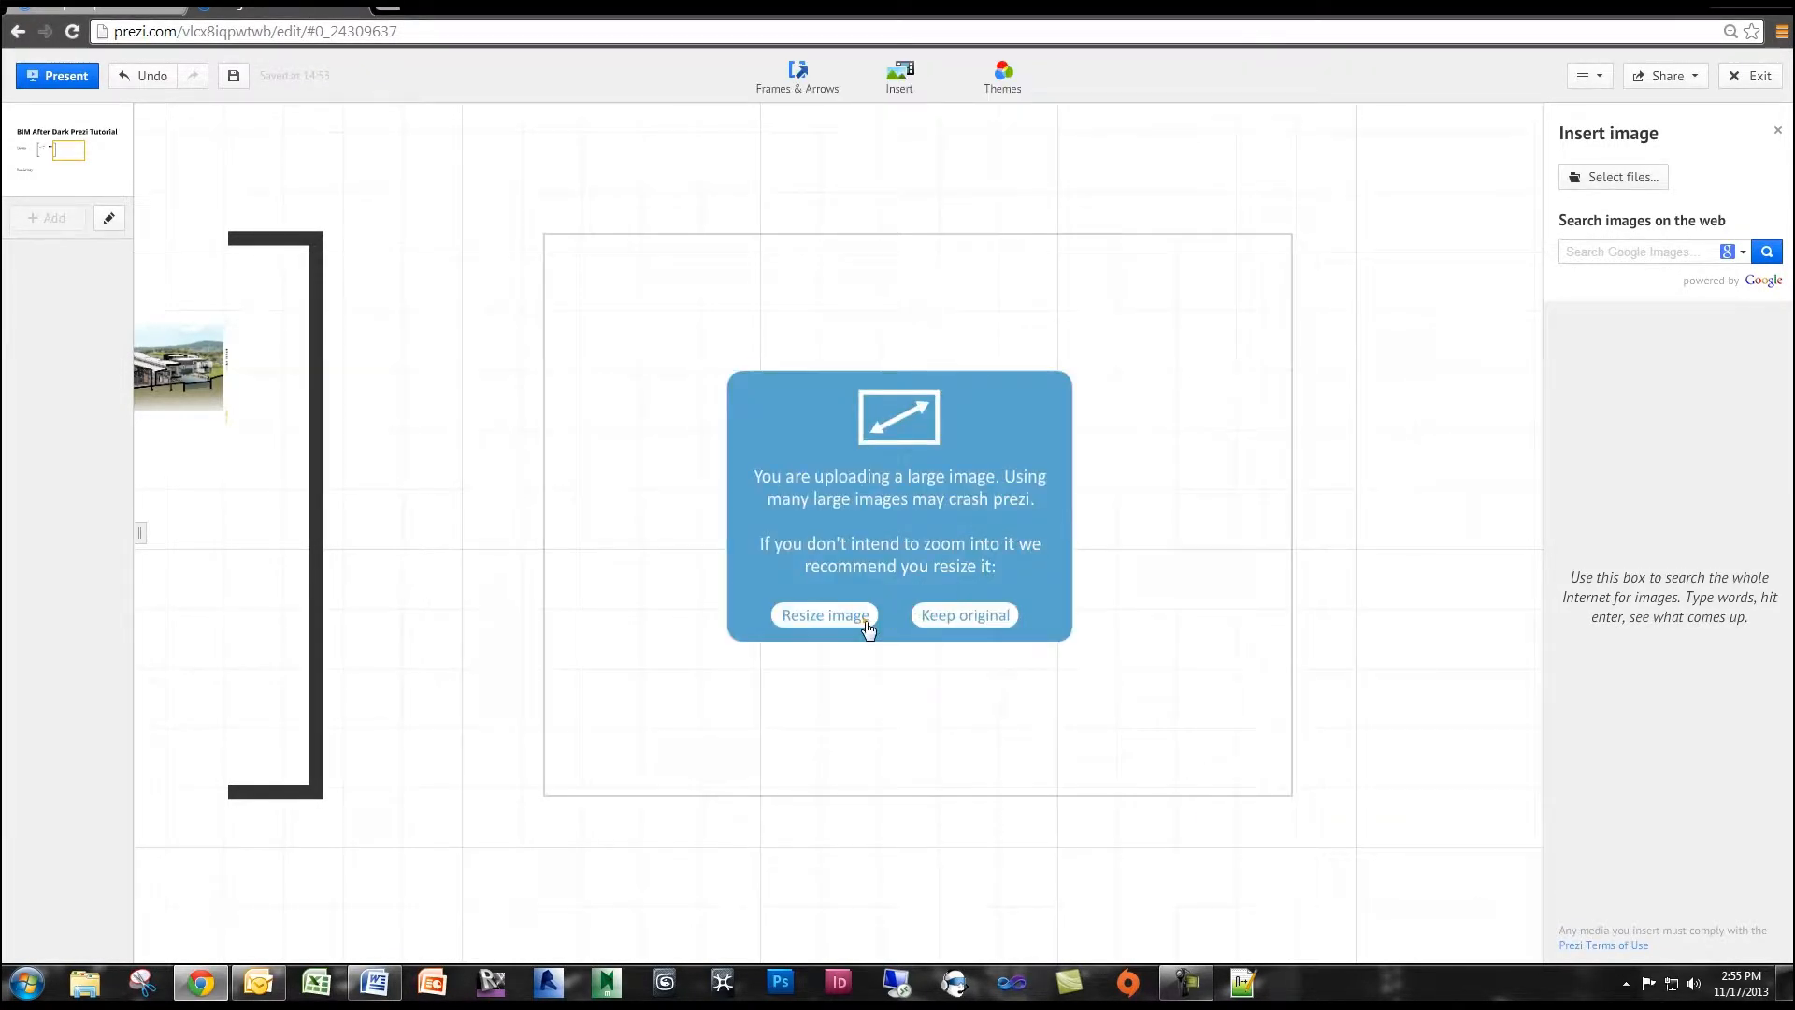
click(845, 619)
click(844, 619)
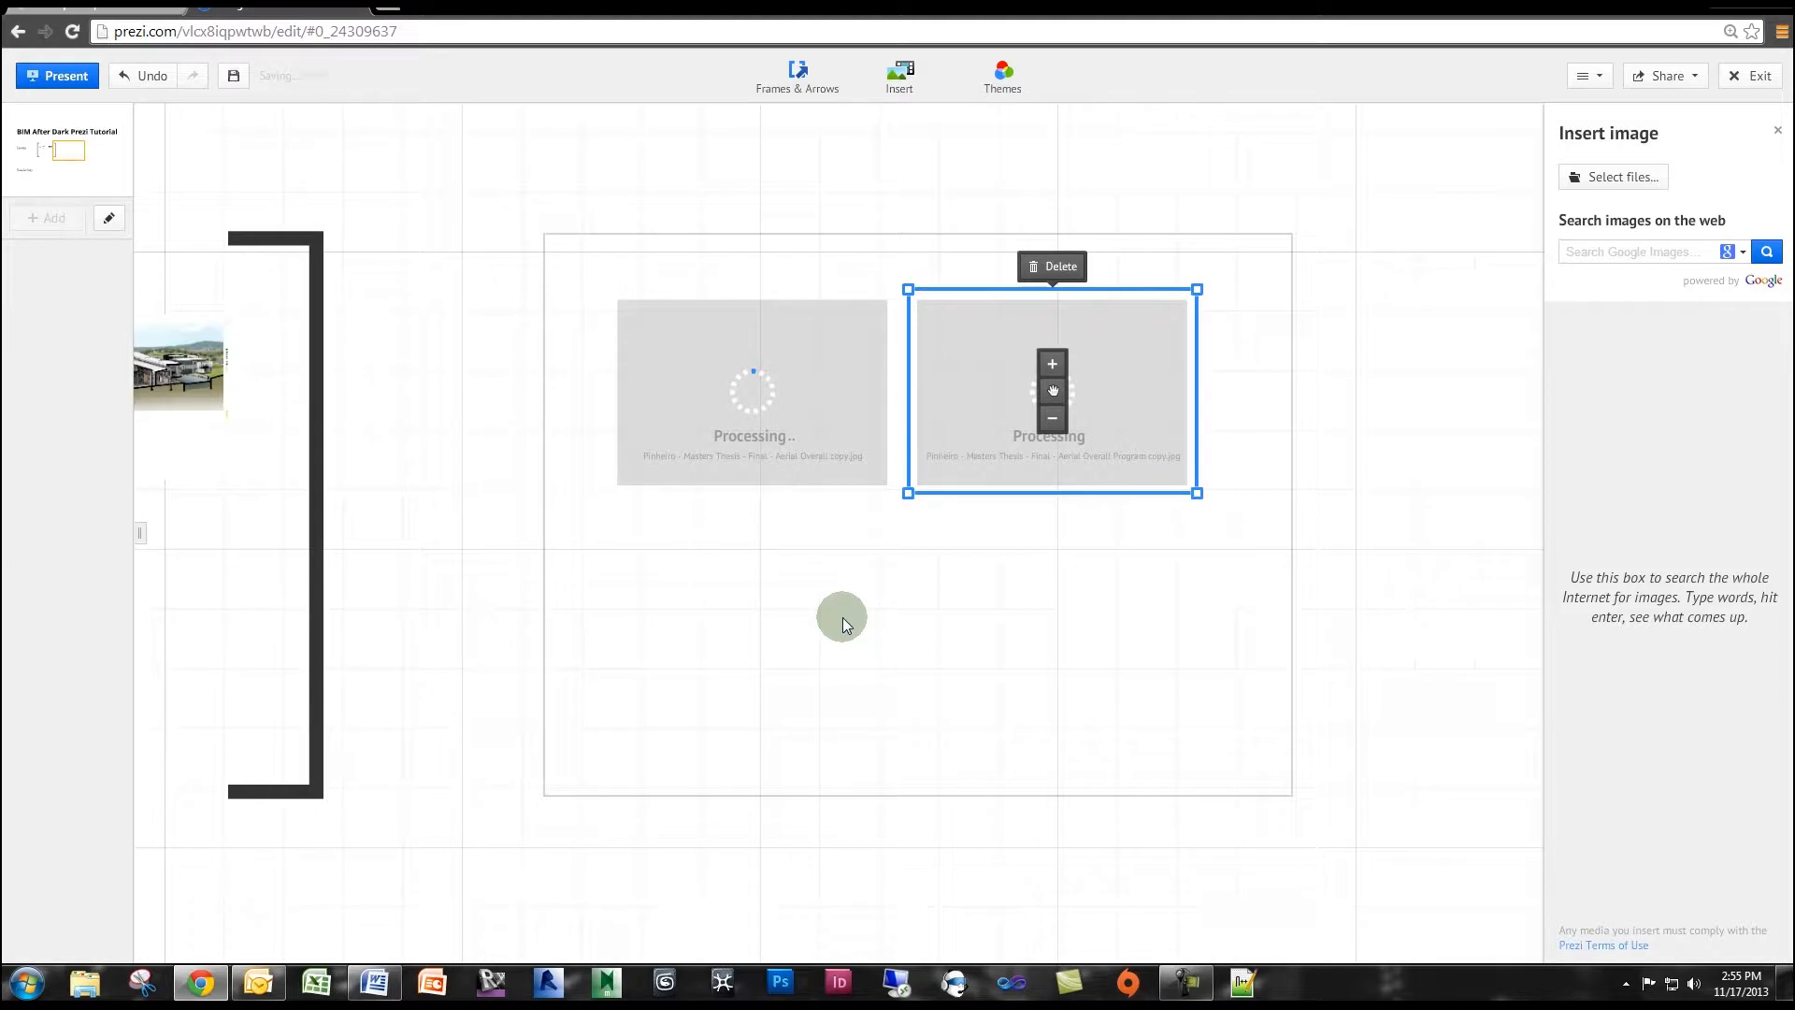
click(843, 618)
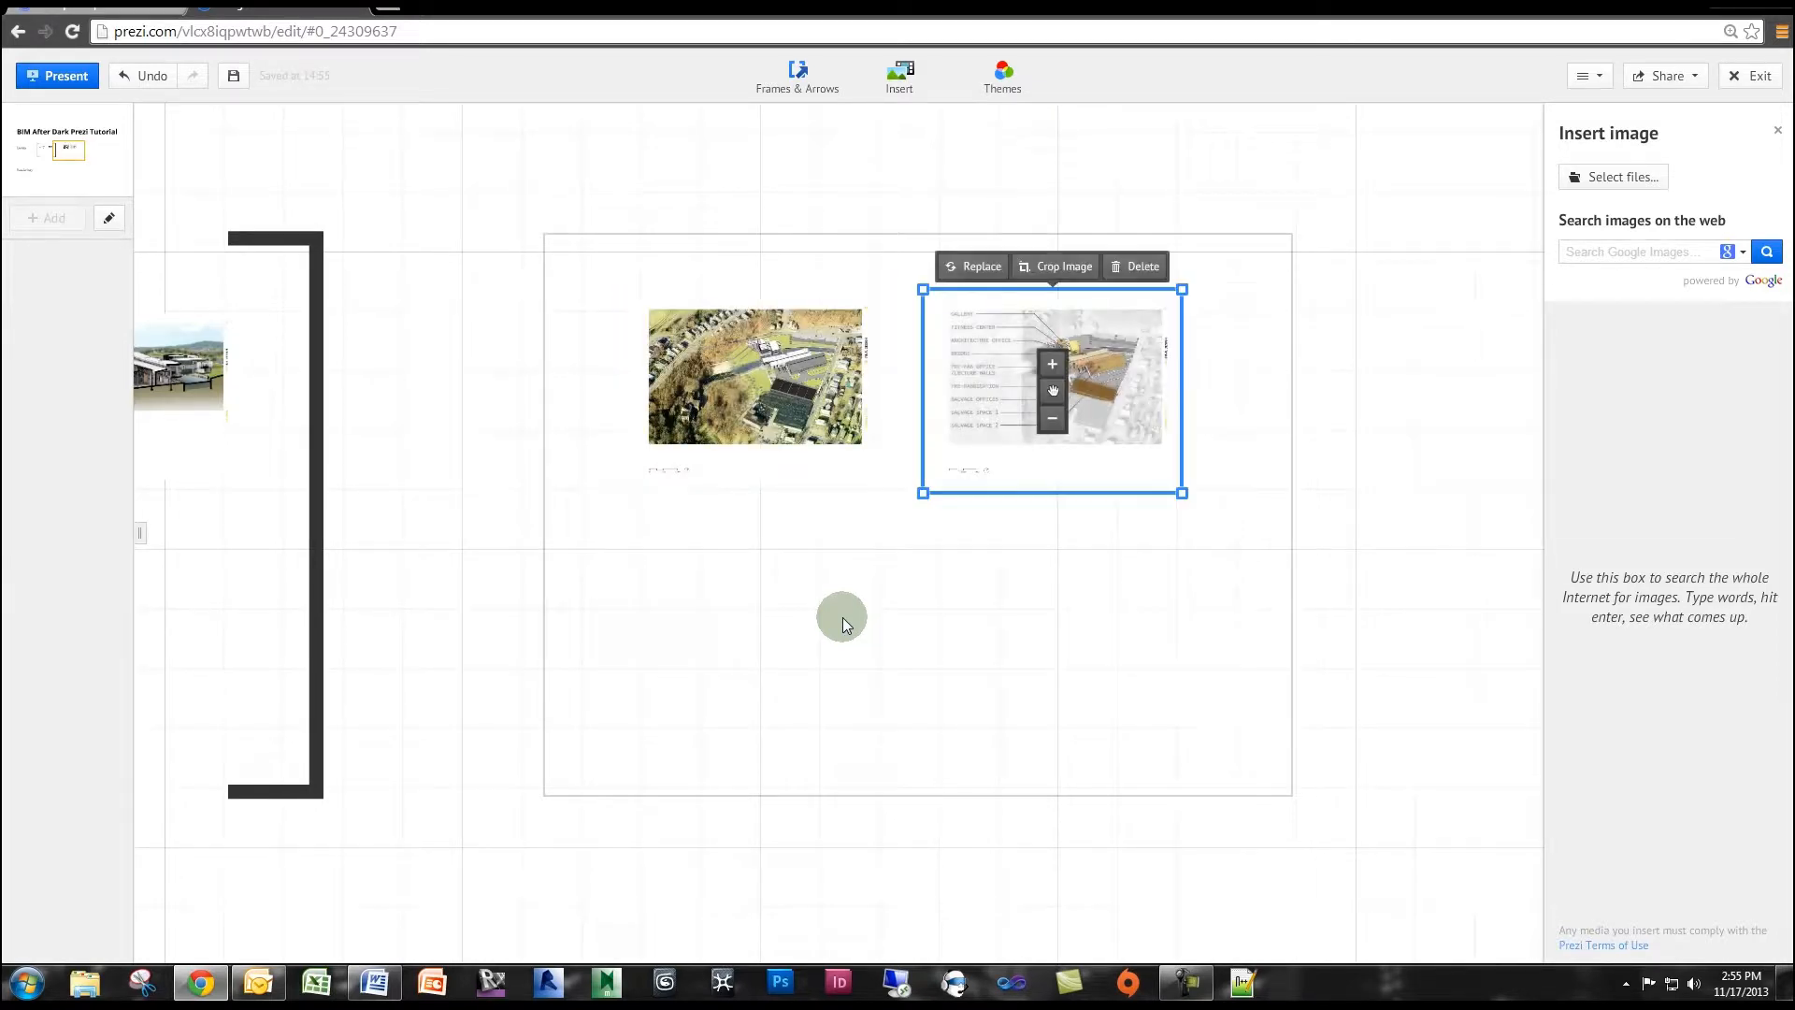
Align both aerial images vertically in the middle of the invisible frame, with the program image overlapping the lower part of the plain aerial.
drag(1053, 391, 922, 647)
click(765, 389)
drag(764, 389, 917, 520)
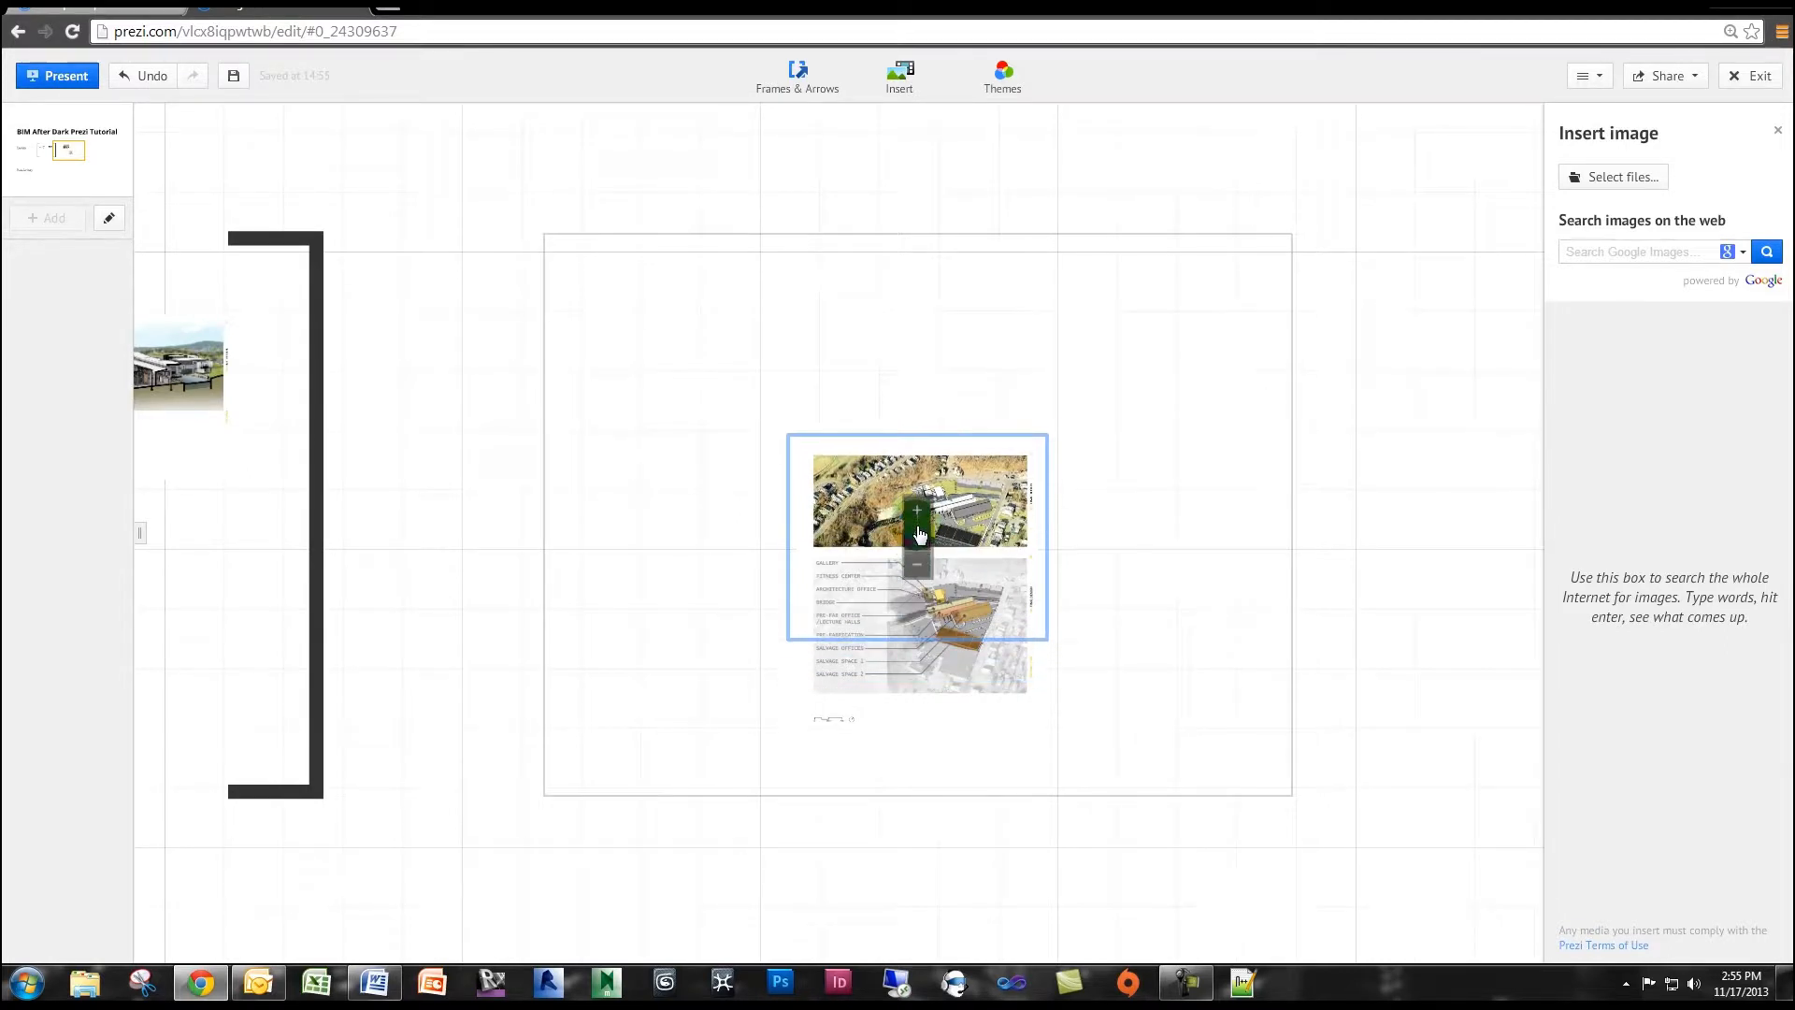
scroll(917, 524, up, 1)
scroll(915, 526, up, 2)
drag(1224, 532, 1222, 498)
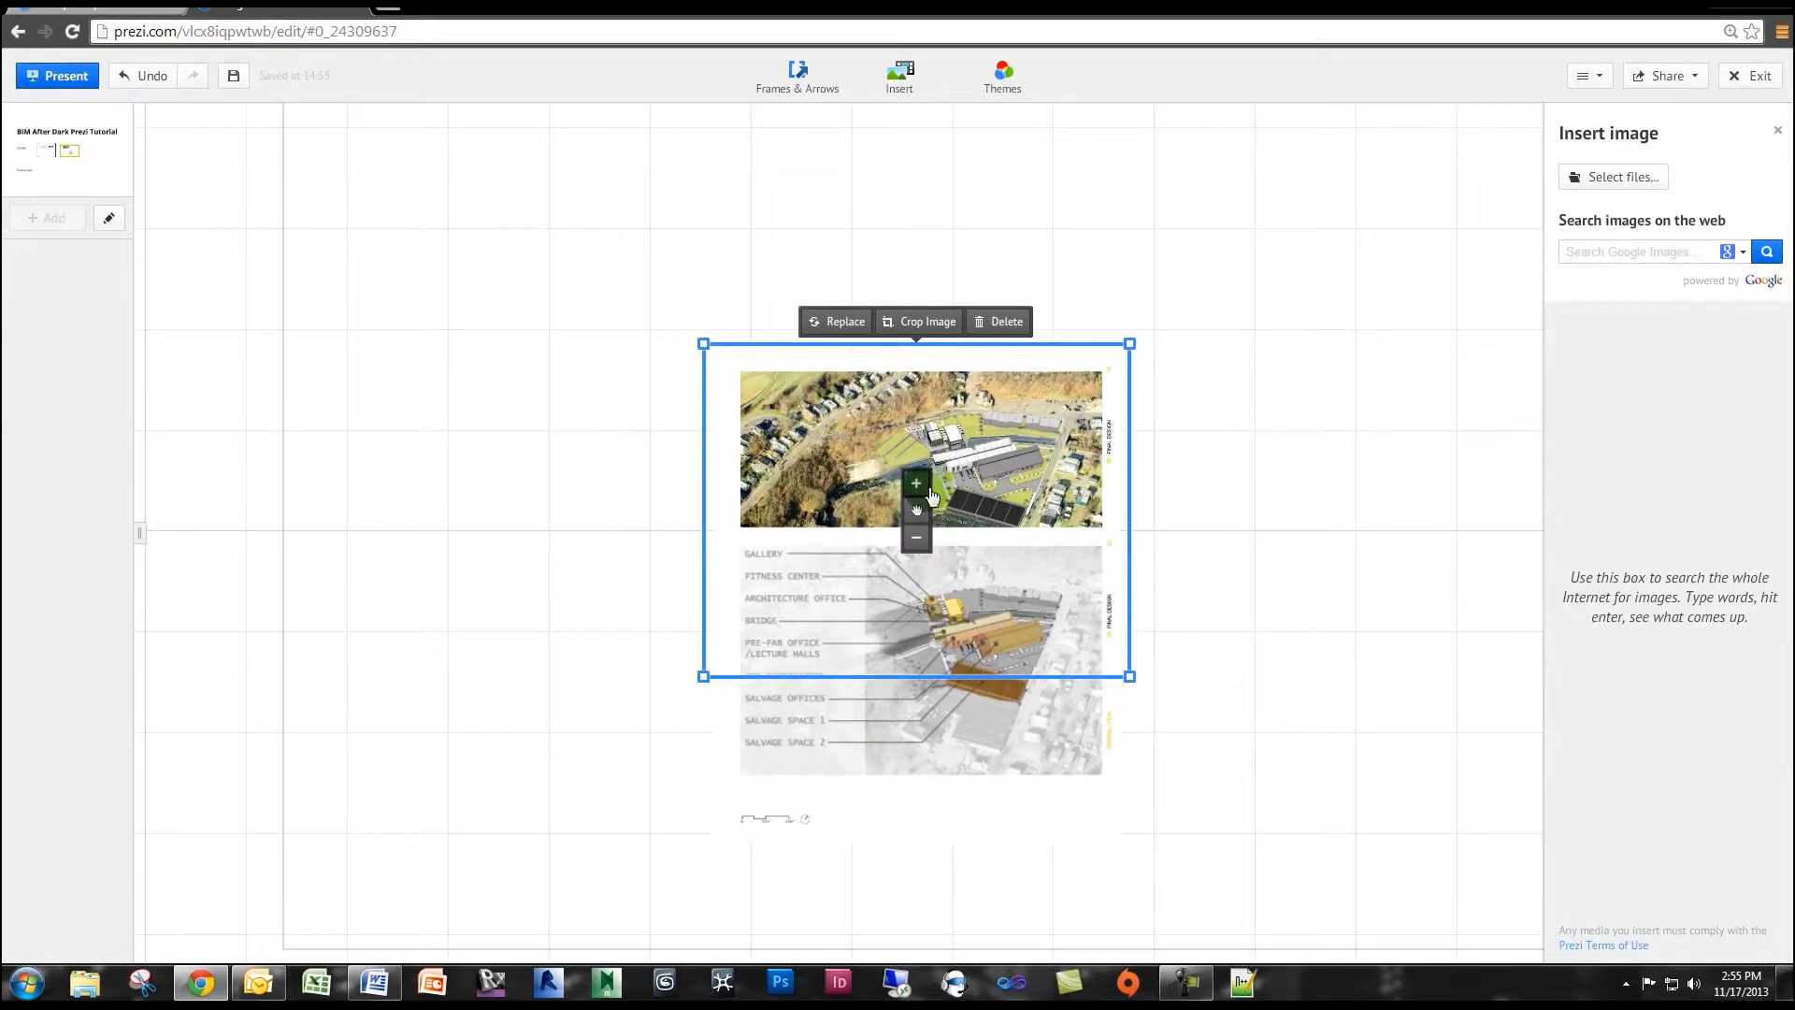
drag(916, 510, 916, 490)
click(913, 681)
mouse_move(916, 683)
mouse_down()
mouse_move(921, 626)
mouse_move(921, 660)
mouse_up()
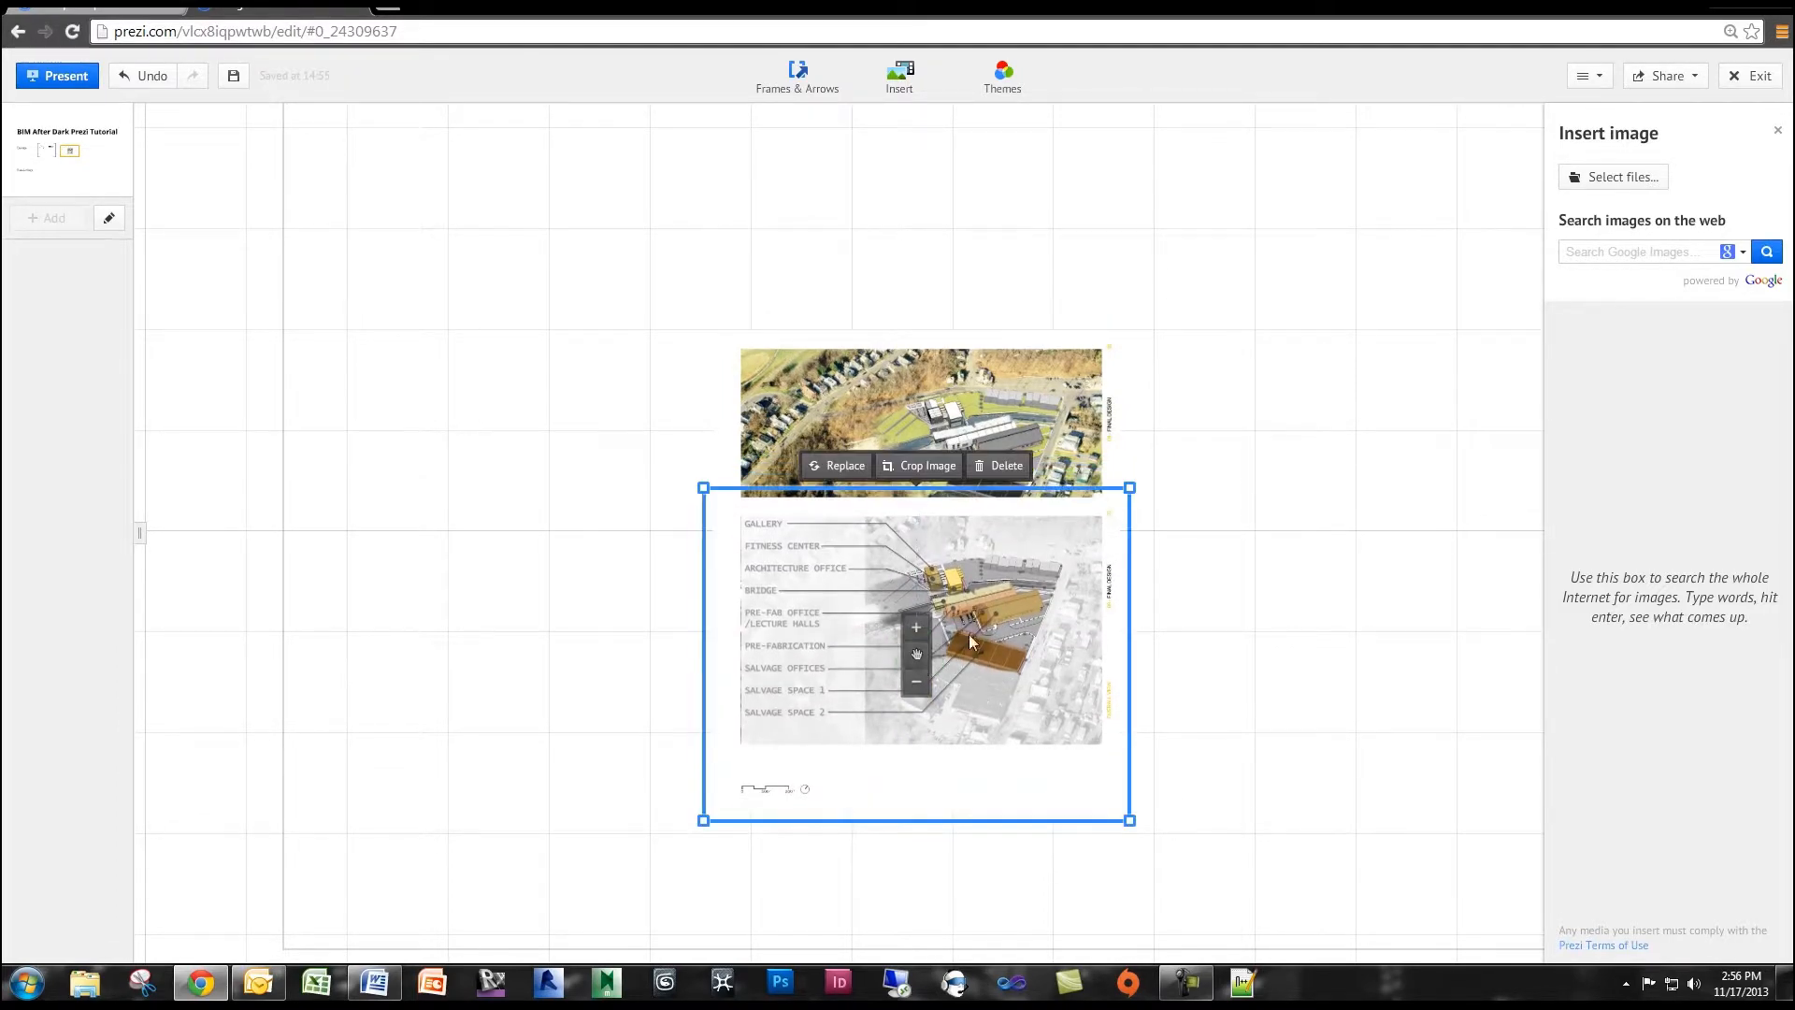
click(1174, 548)
Move the aerial program image up until it exactly covers the plain aerial image.
scroll(1176, 561, down, 2)
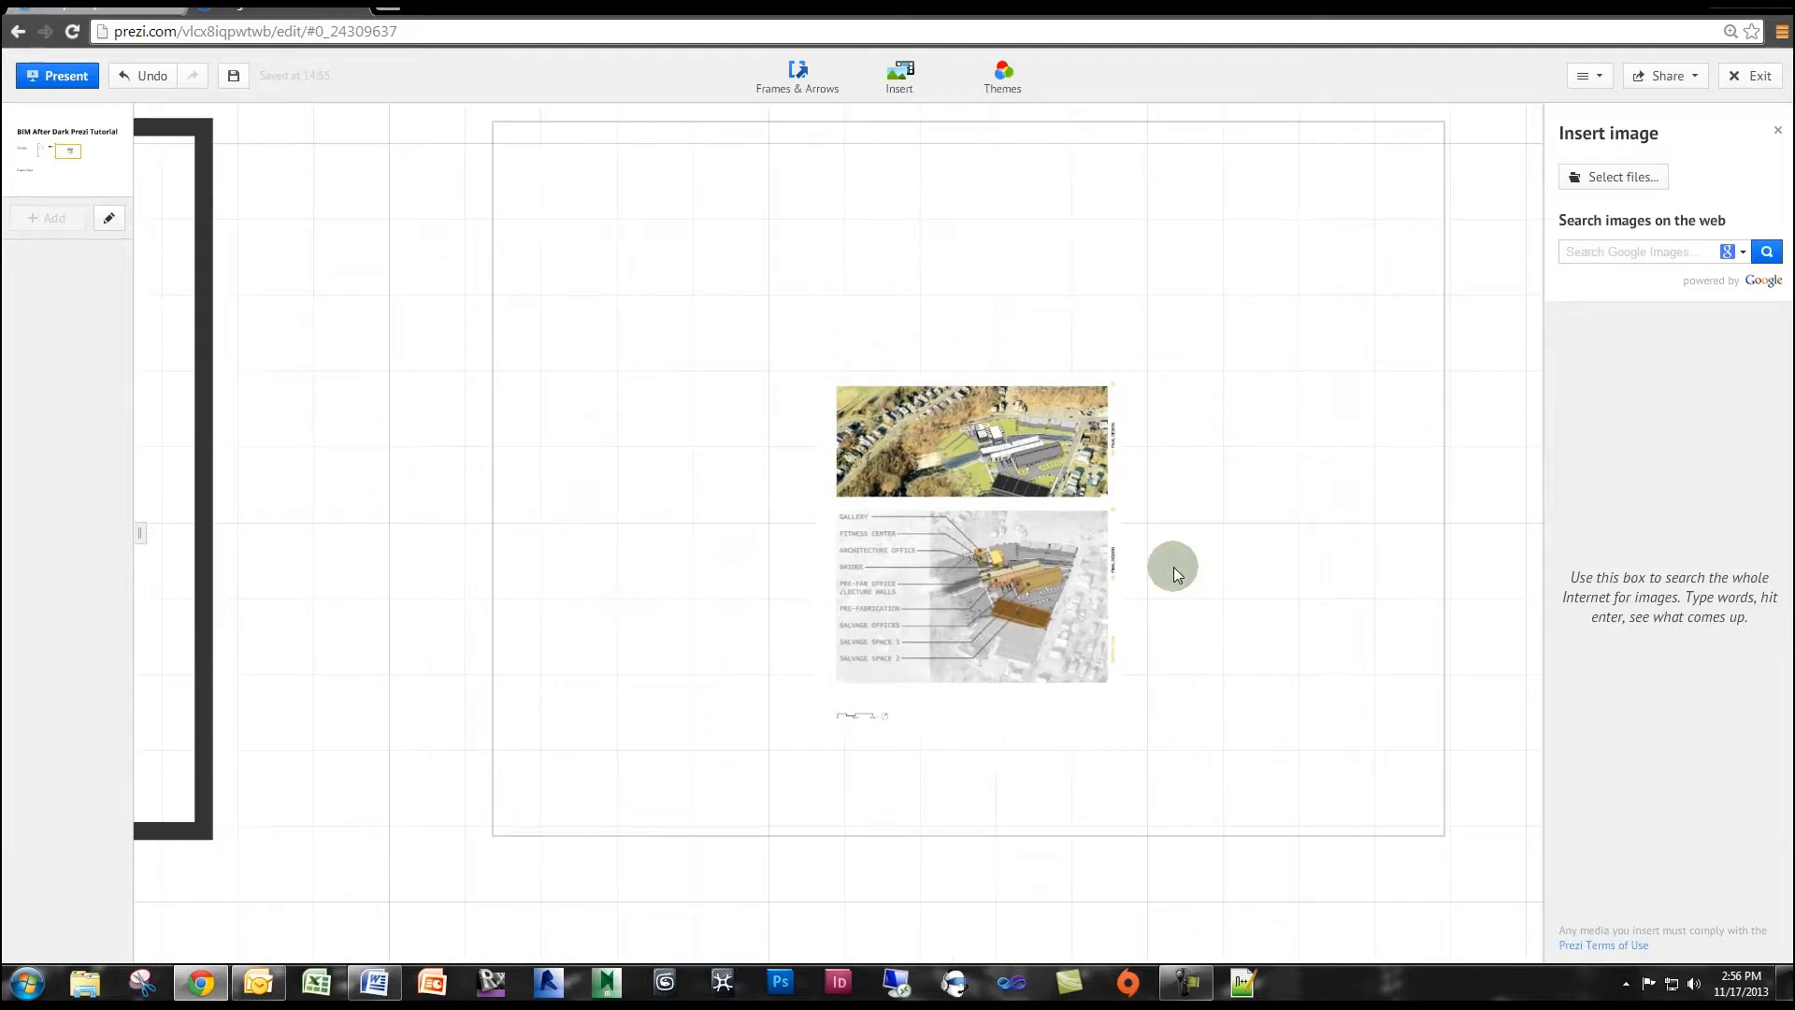
click(1005, 608)
drag(969, 614, 963, 547)
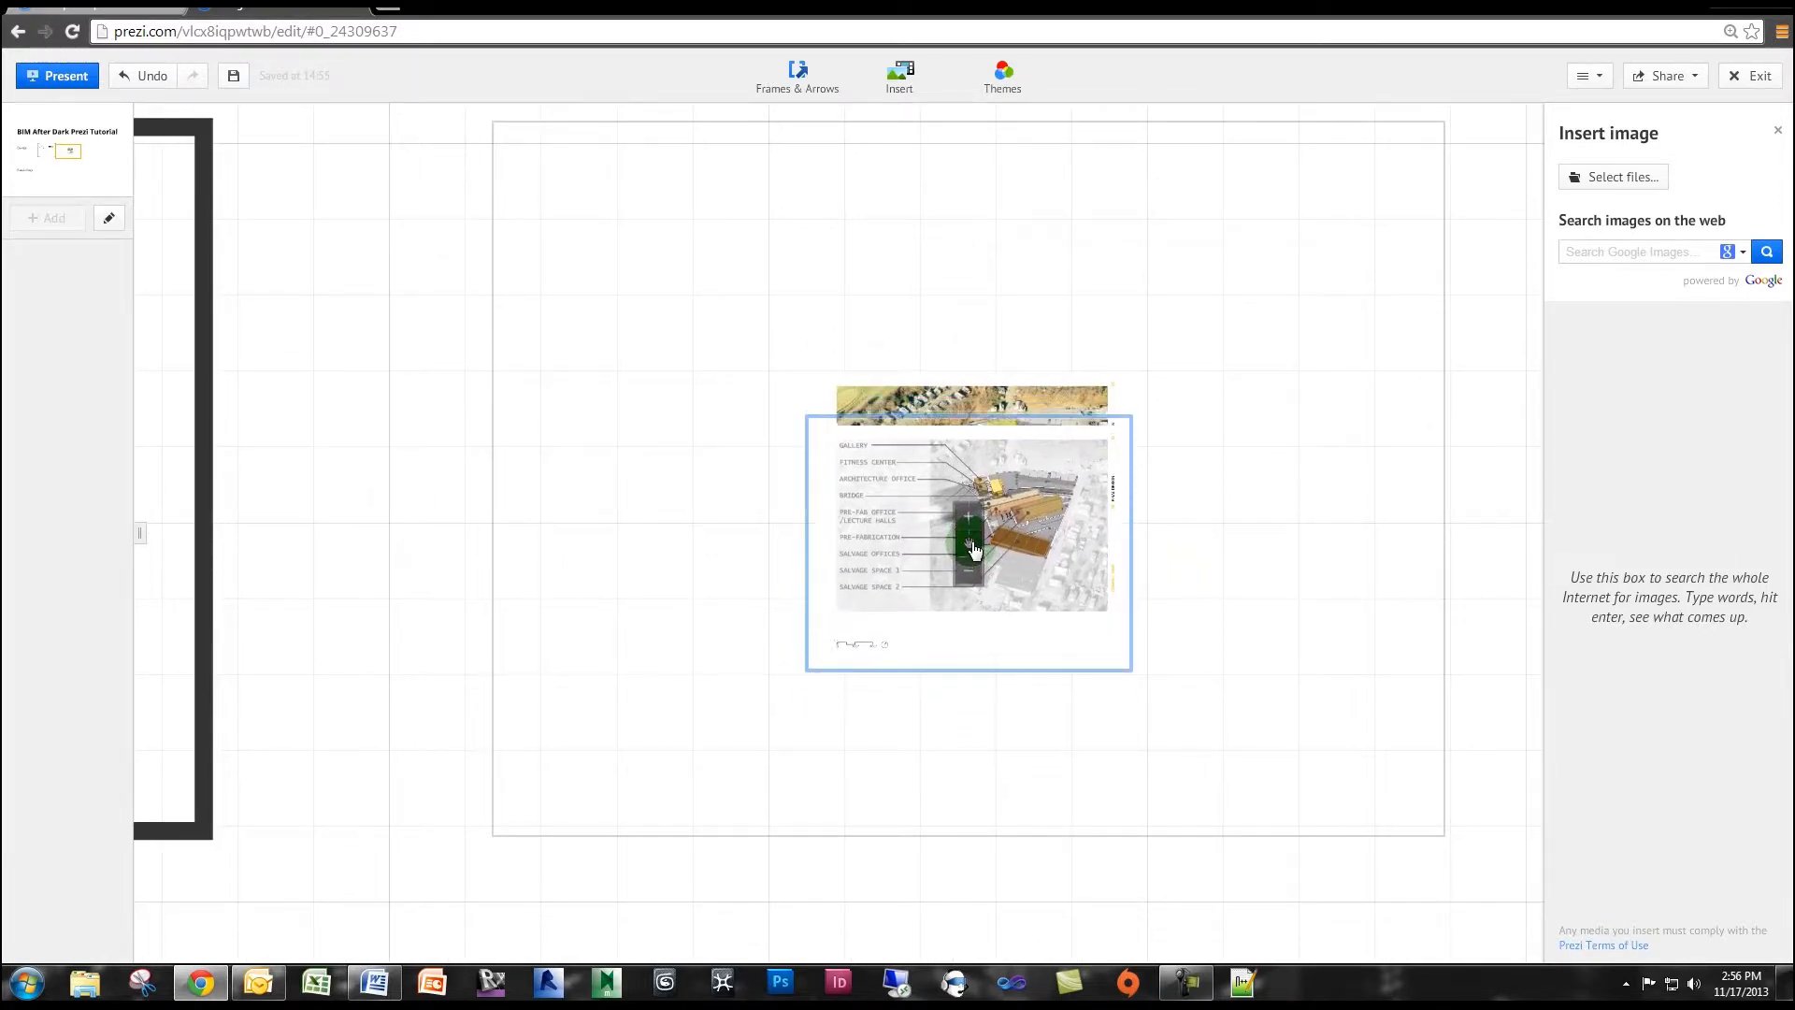
click(1242, 514)
scroll(1242, 514, down, 2)
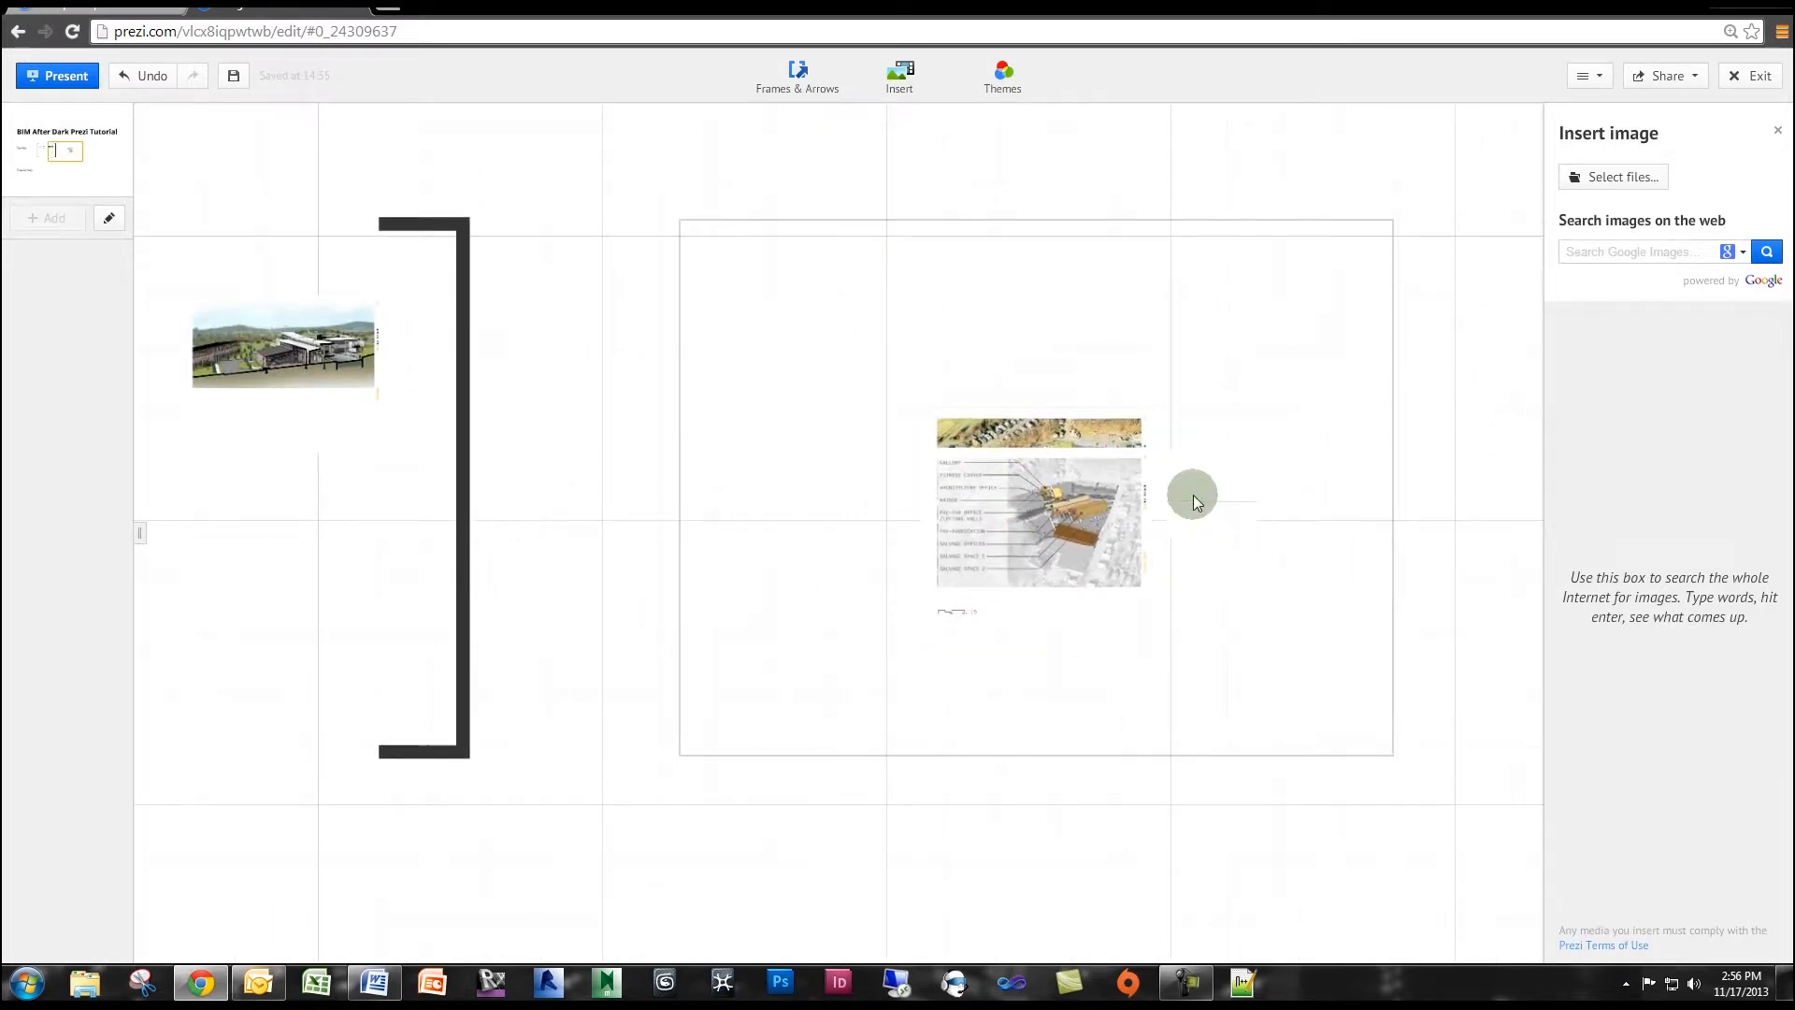
click(1136, 491)
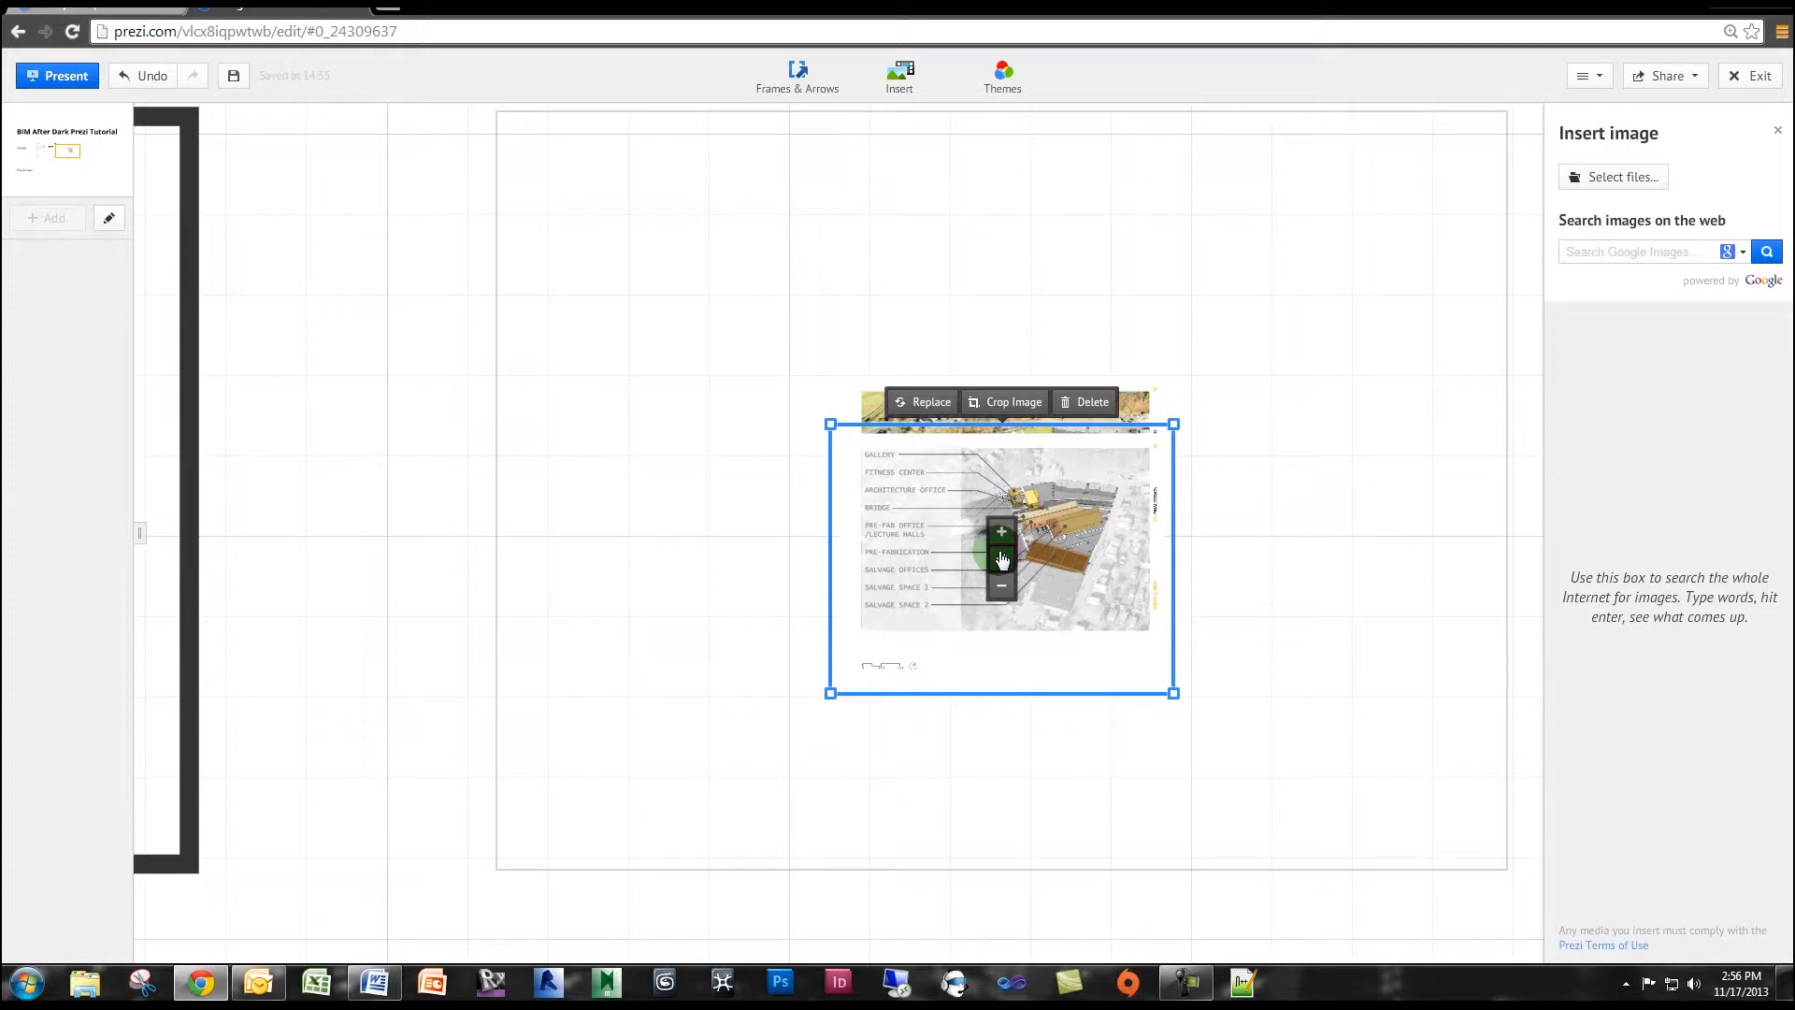
drag(1001, 559, 1005, 484)
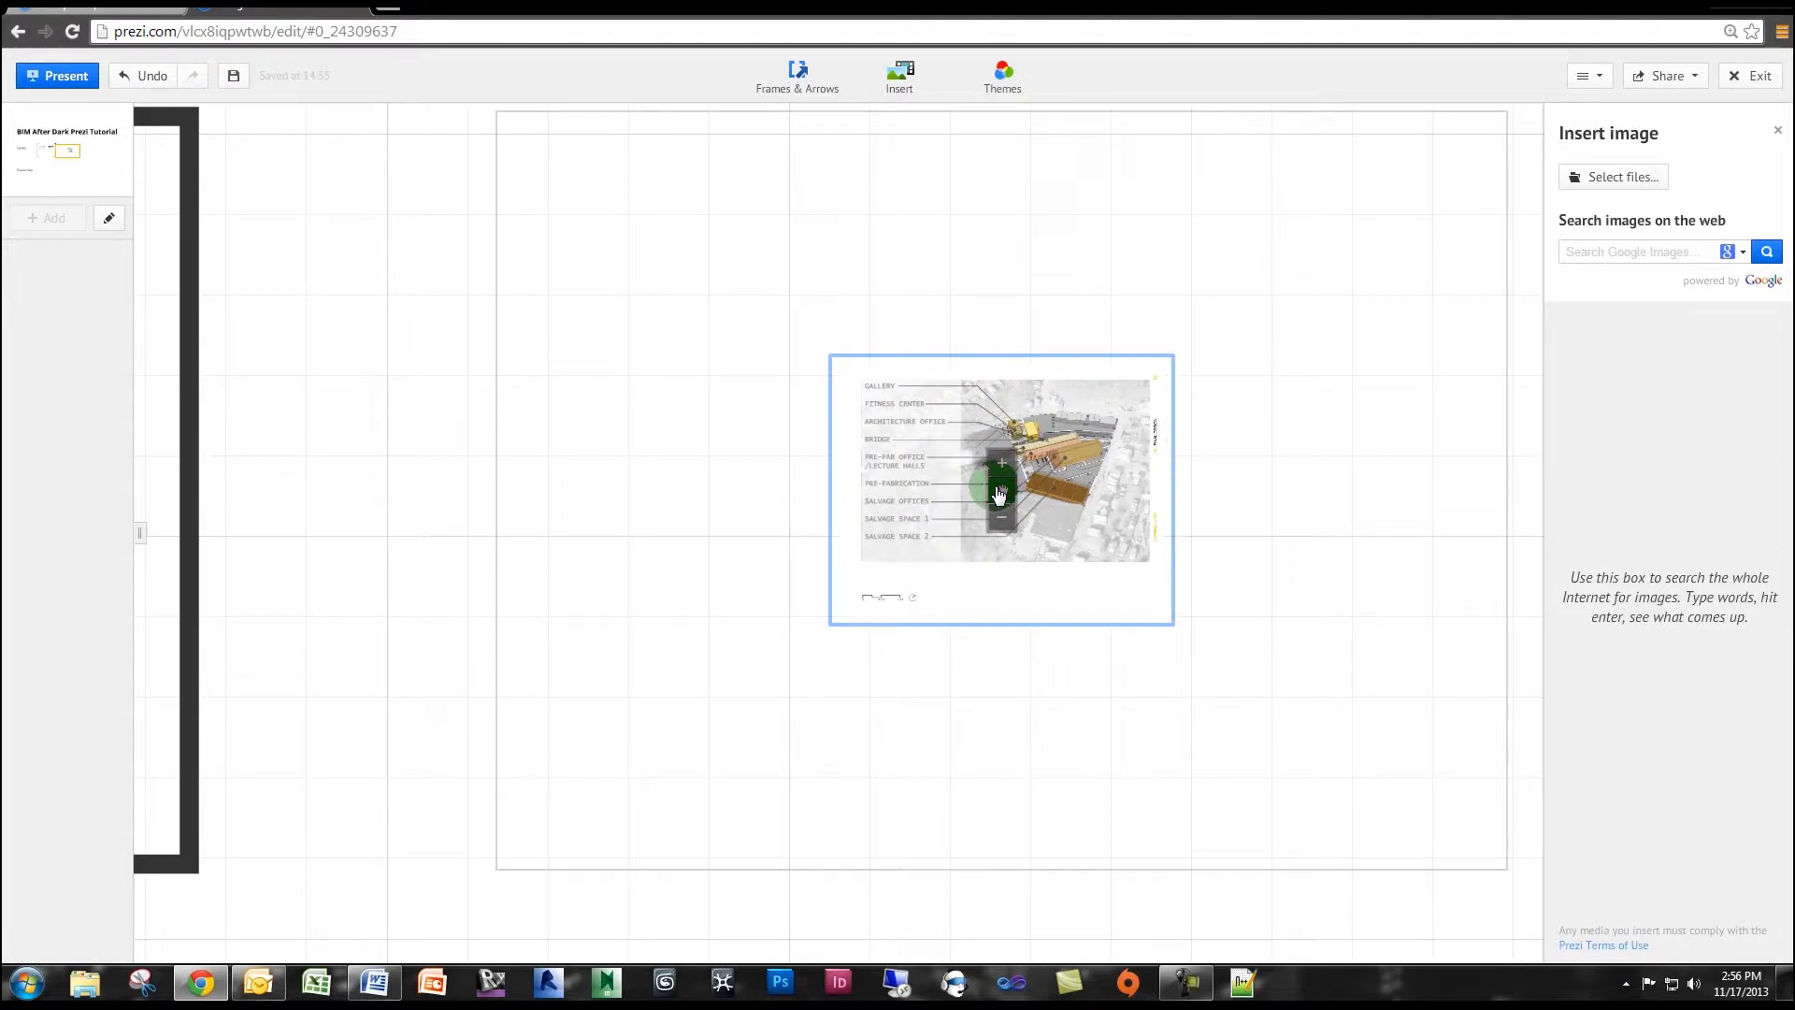
click(1255, 599)
Enlarge the two stacked aerial images together to nearly fill the invisible frame, and keep the program image aligned on top.
scroll(1255, 599, down, 2)
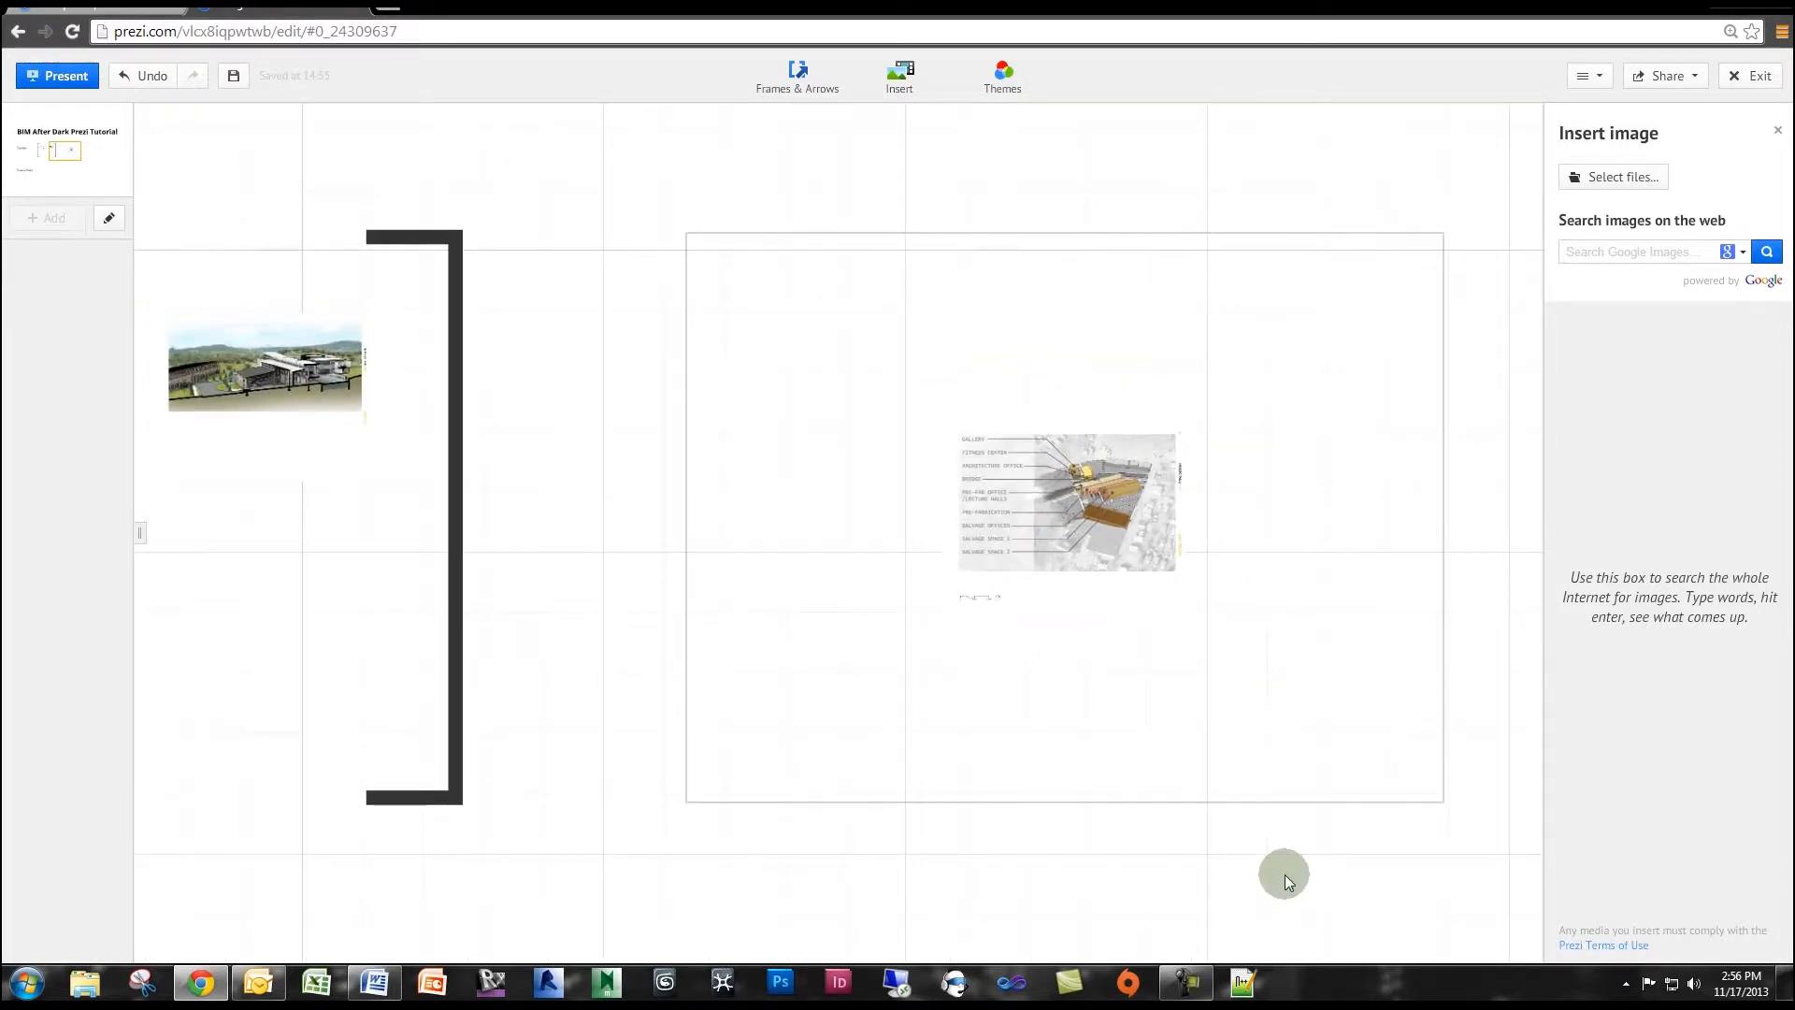
drag(1194, 785, 884, 338)
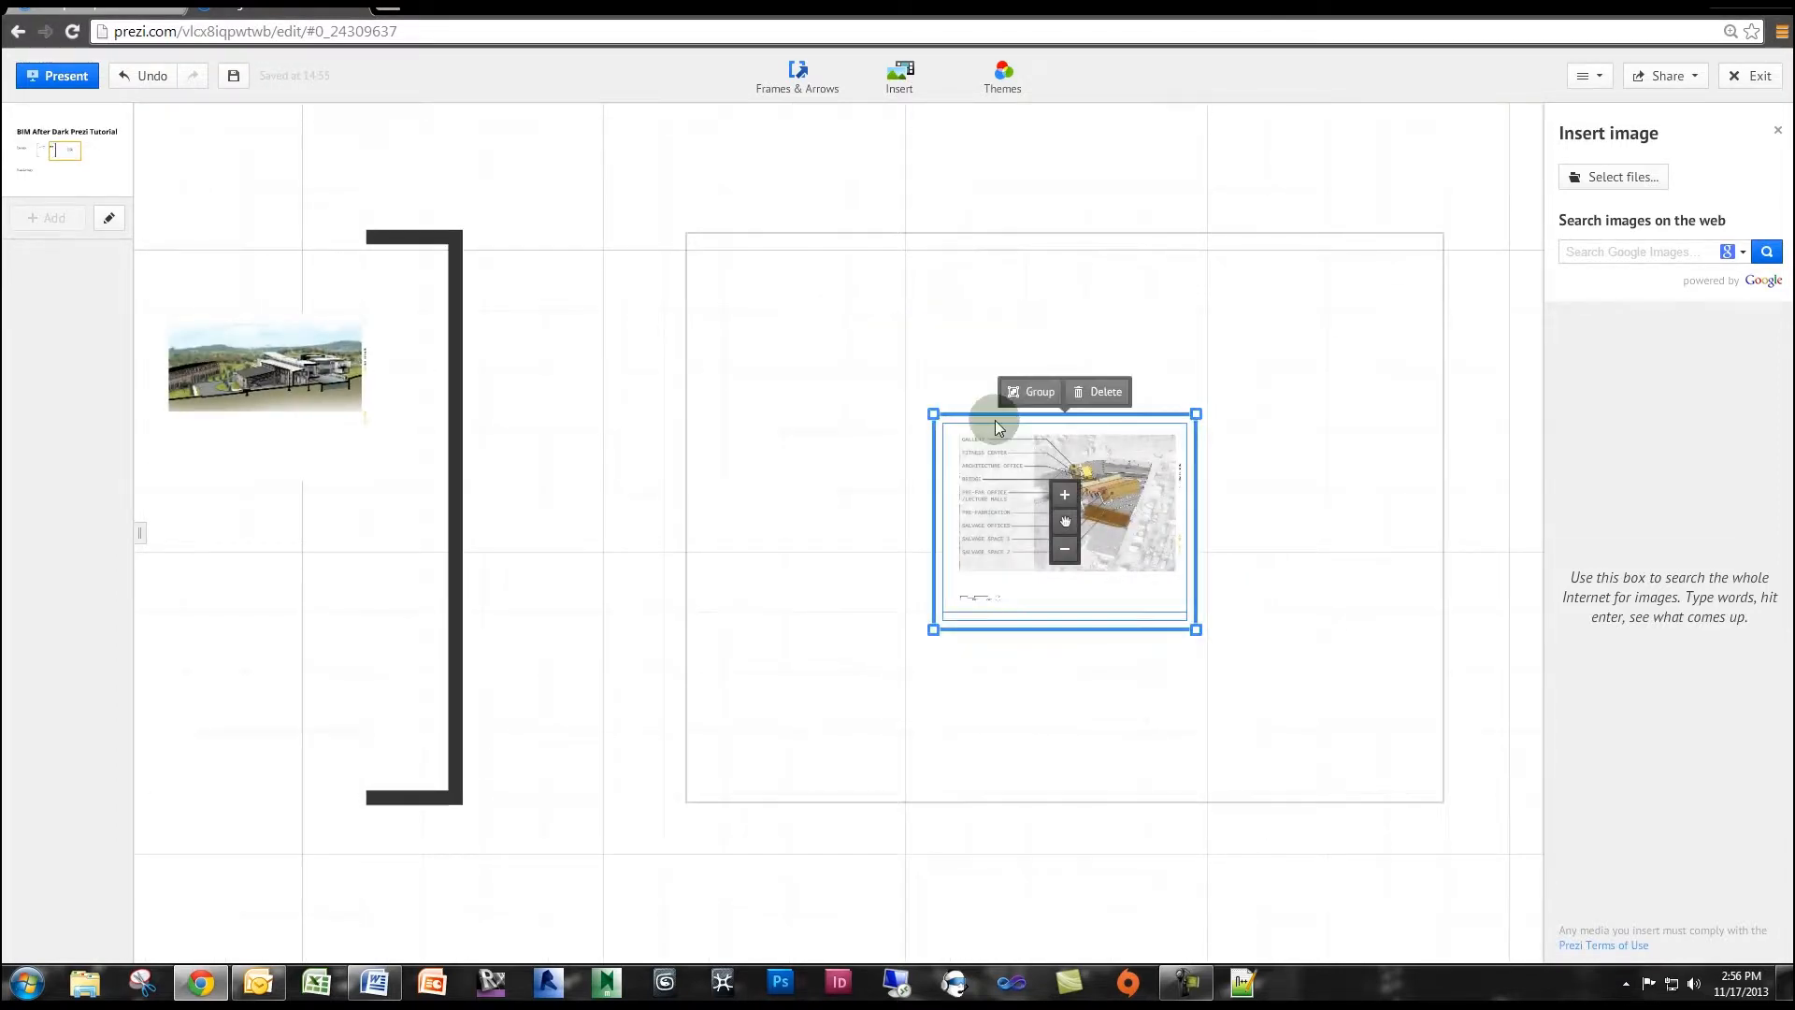
drag(1196, 628, 1391, 774)
click(1126, 834)
click(1119, 613)
drag(1078, 677, 1075, 547)
click(1108, 828)
Insert the thesis "Elevations" image from the computer's files, choosing to resize it on upload.
scroll(1126, 796, down, 3)
drag(1162, 830, 731, 733)
scroll(965, 780, down, 3)
click(1626, 187)
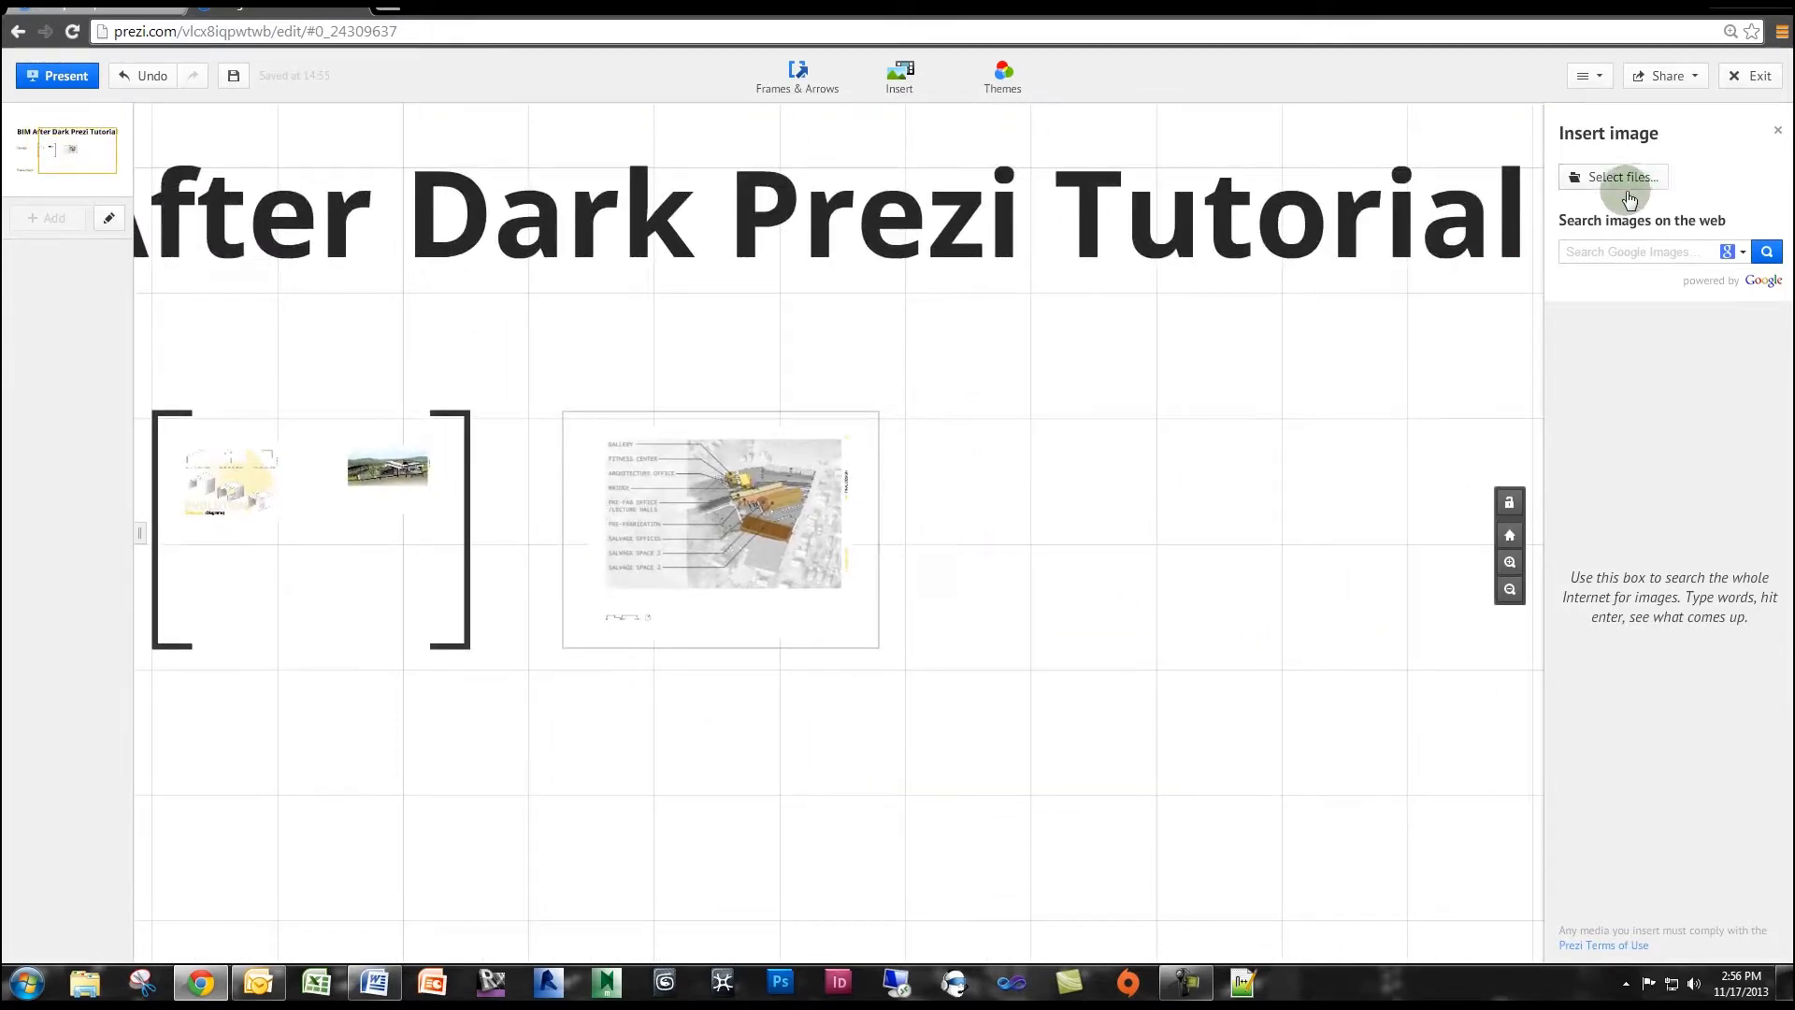
double_click(1112, 453)
click(1344, 548)
click(1631, 177)
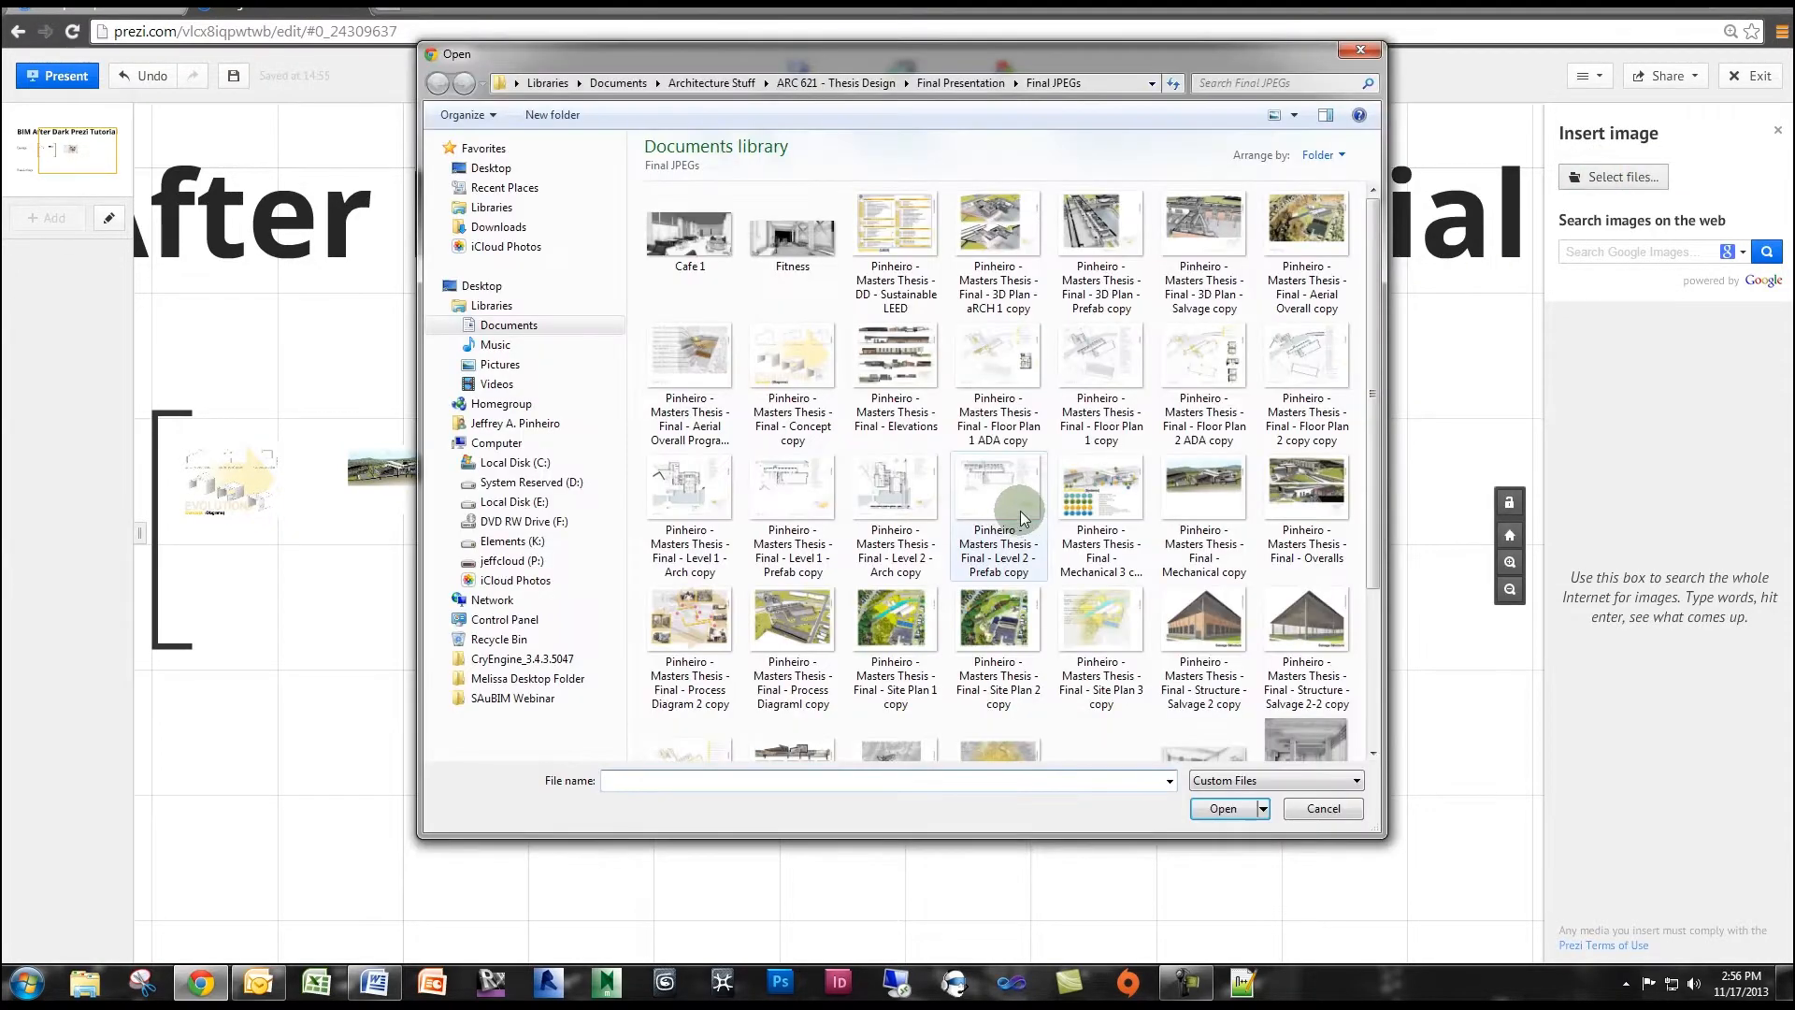
double_click(1022, 519)
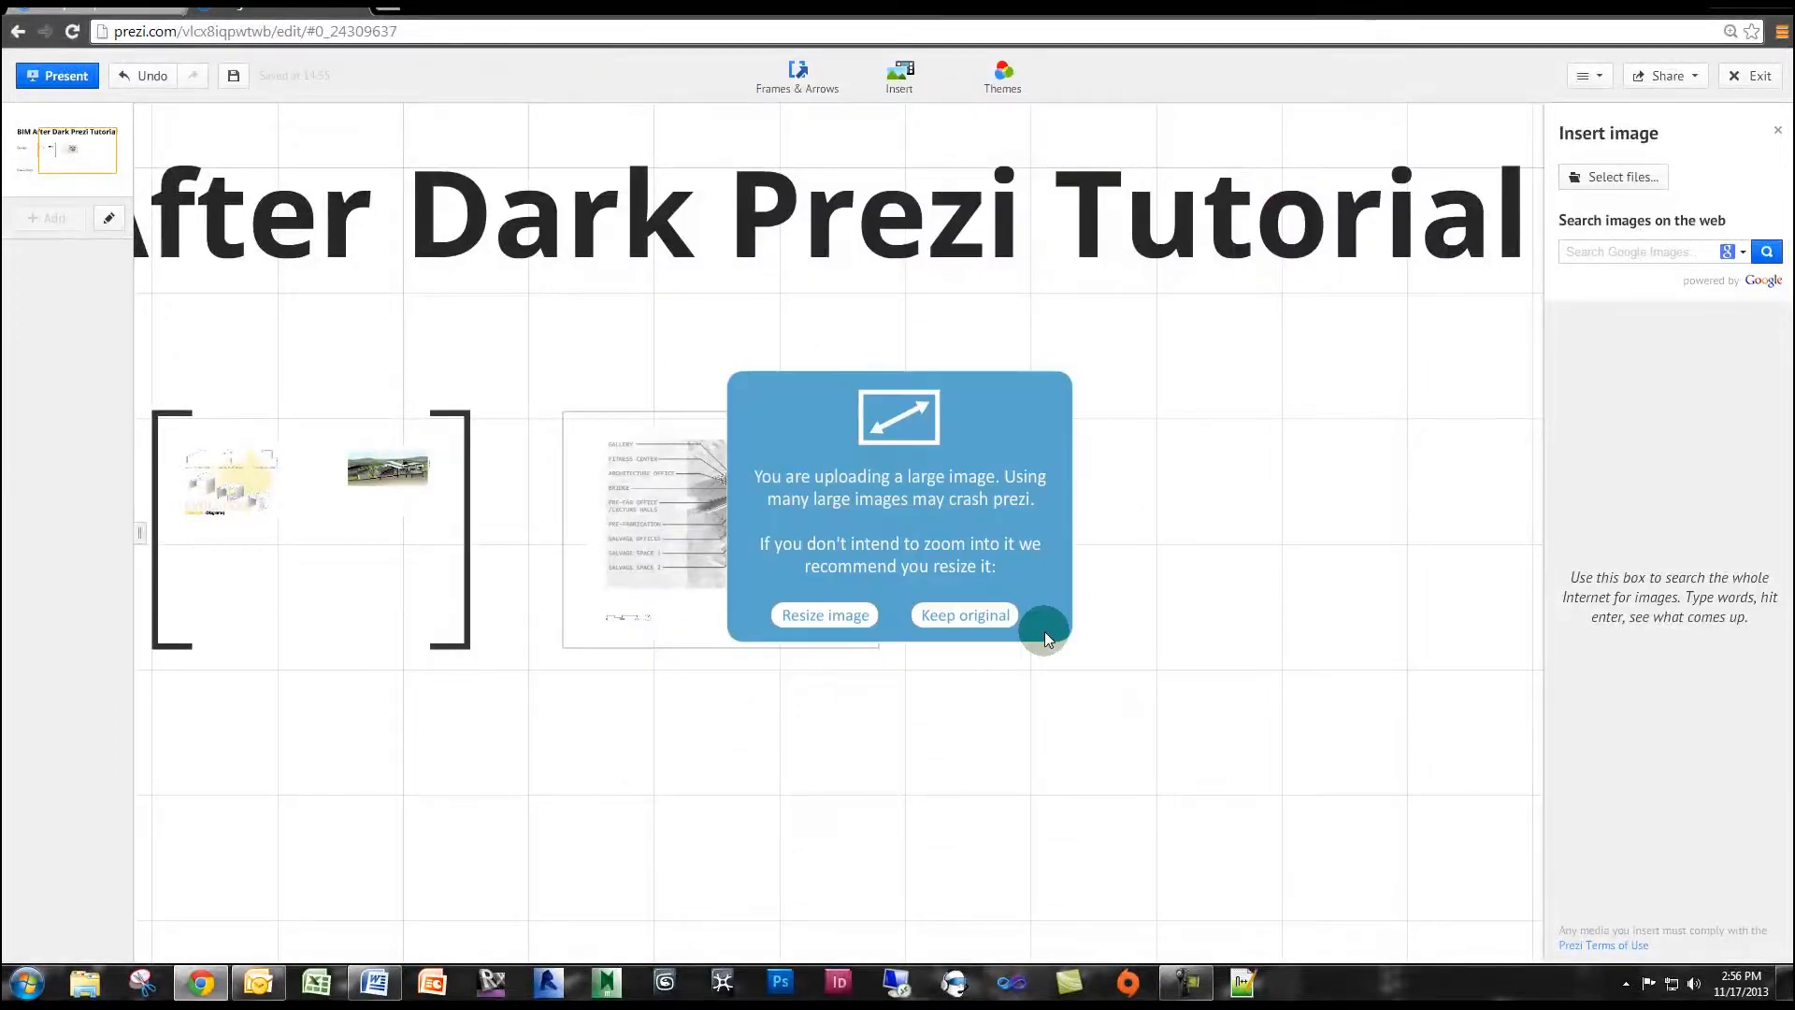
click(846, 617)
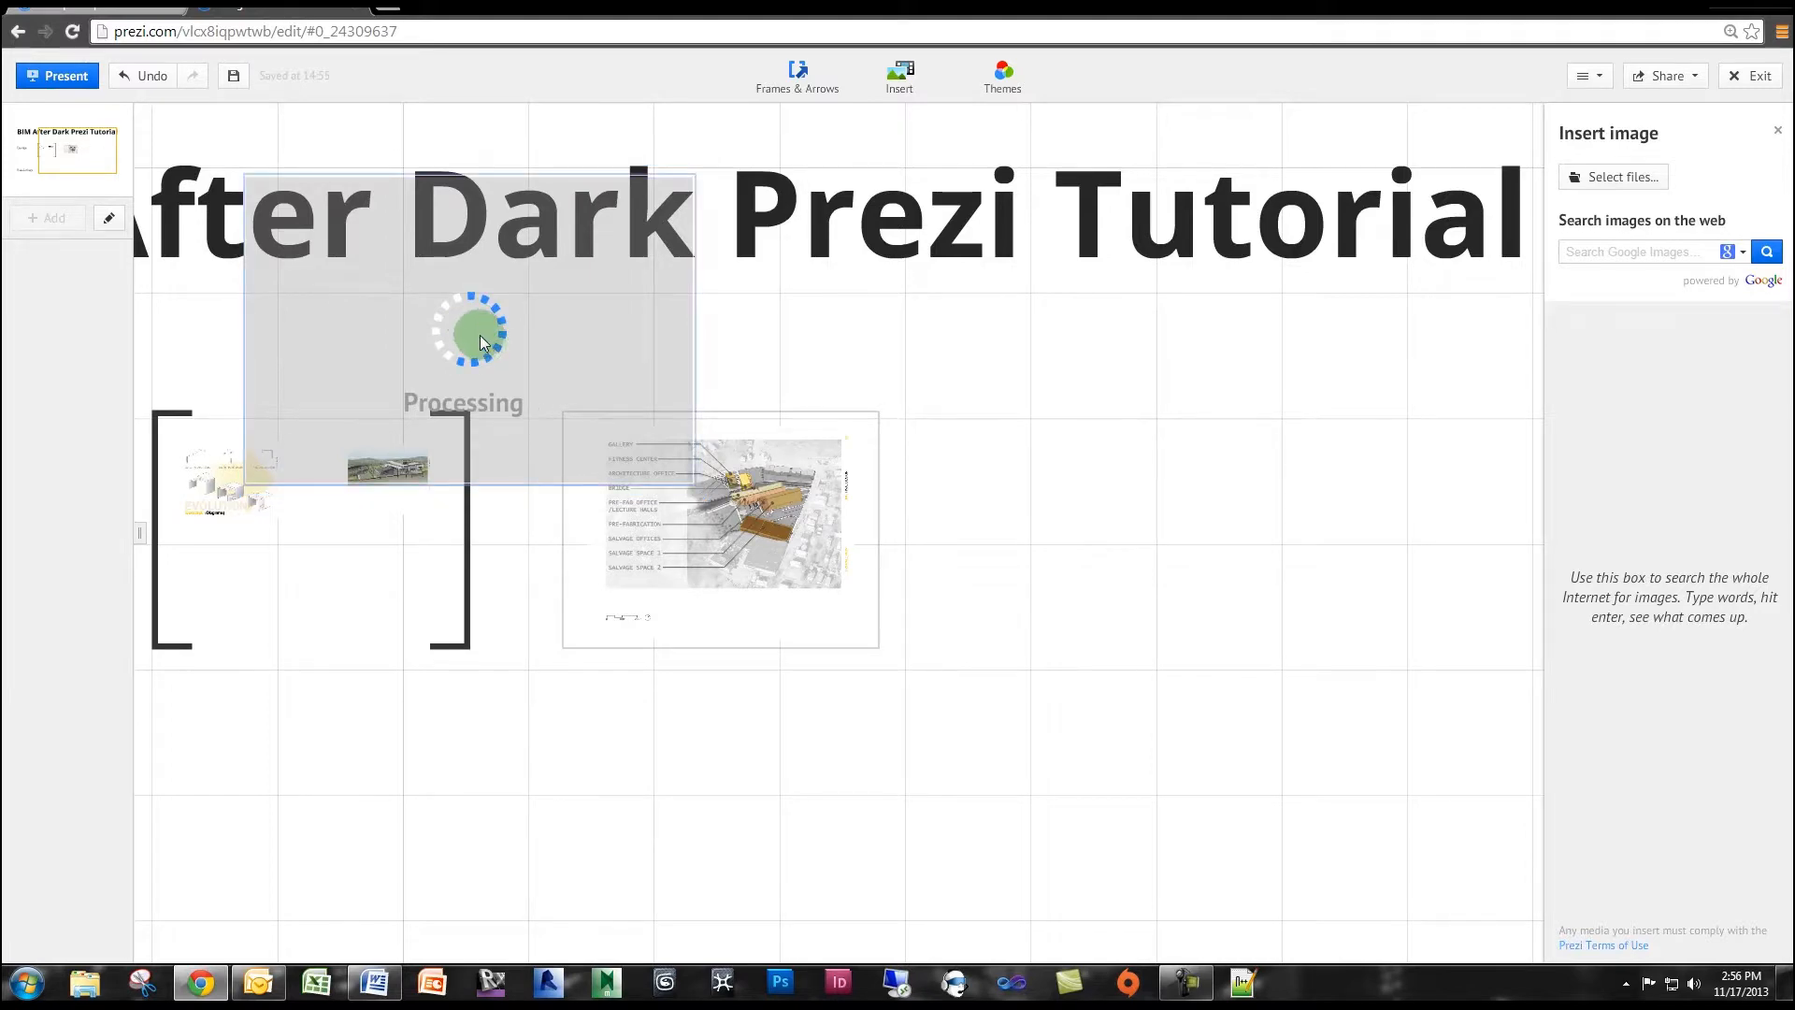
Place the elevations image to the right of the invisible frame, shrunk to about that frame's size and level with it.
drag(524, 324, 1156, 544)
drag(1363, 697, 1295, 649)
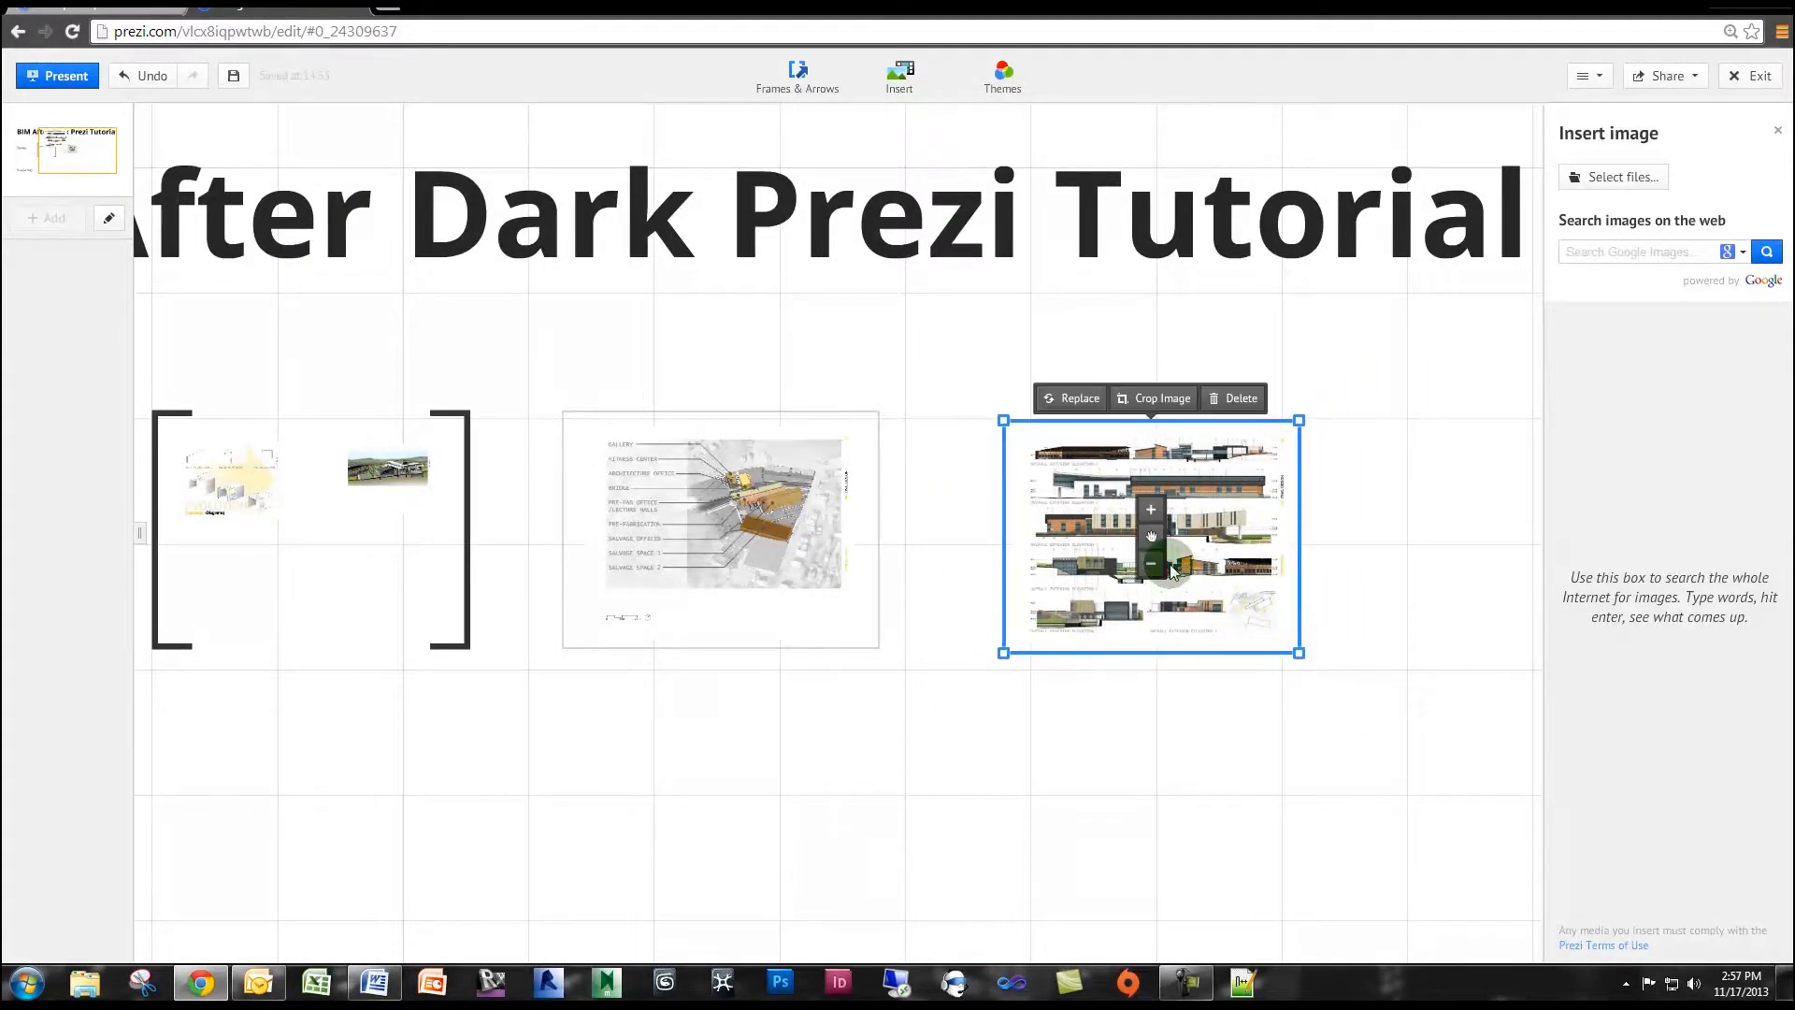
drag(1149, 534, 1121, 535)
scroll(1022, 721, down, 4)
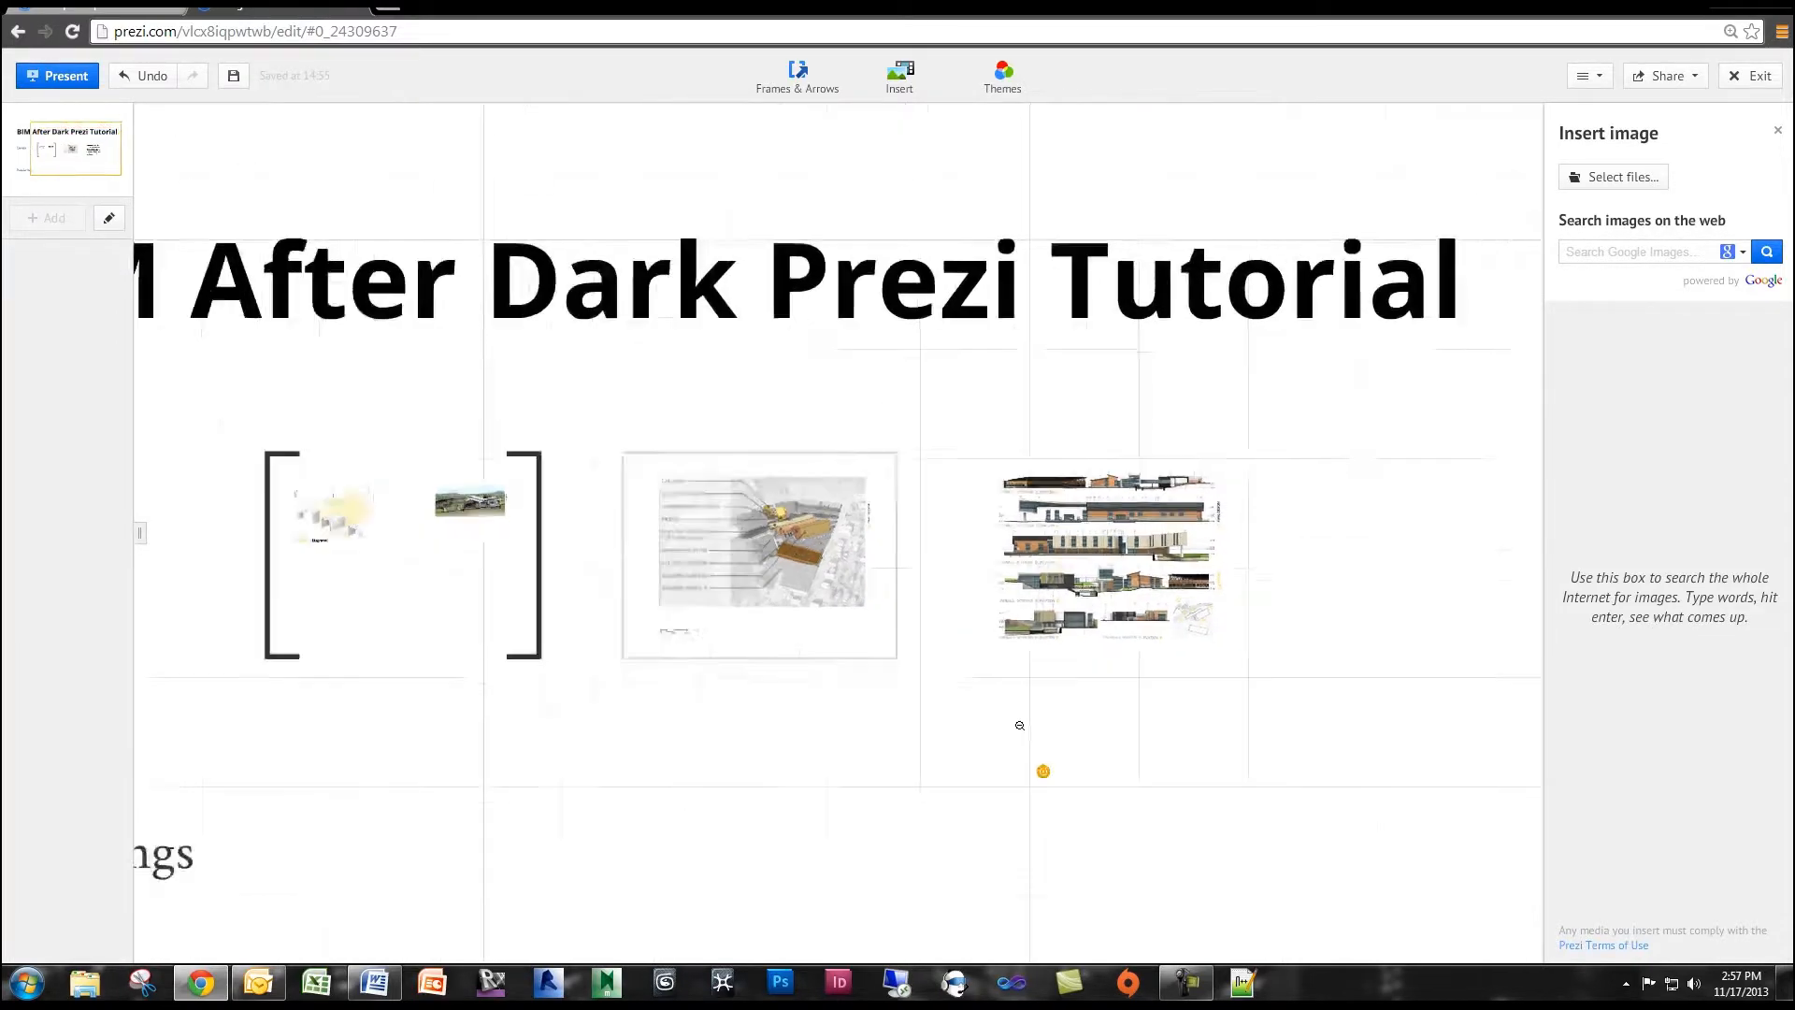
drag(1052, 713, 1162, 625)
scroll(1172, 664, down, 2)
drag(1178, 697, 1088, 701)
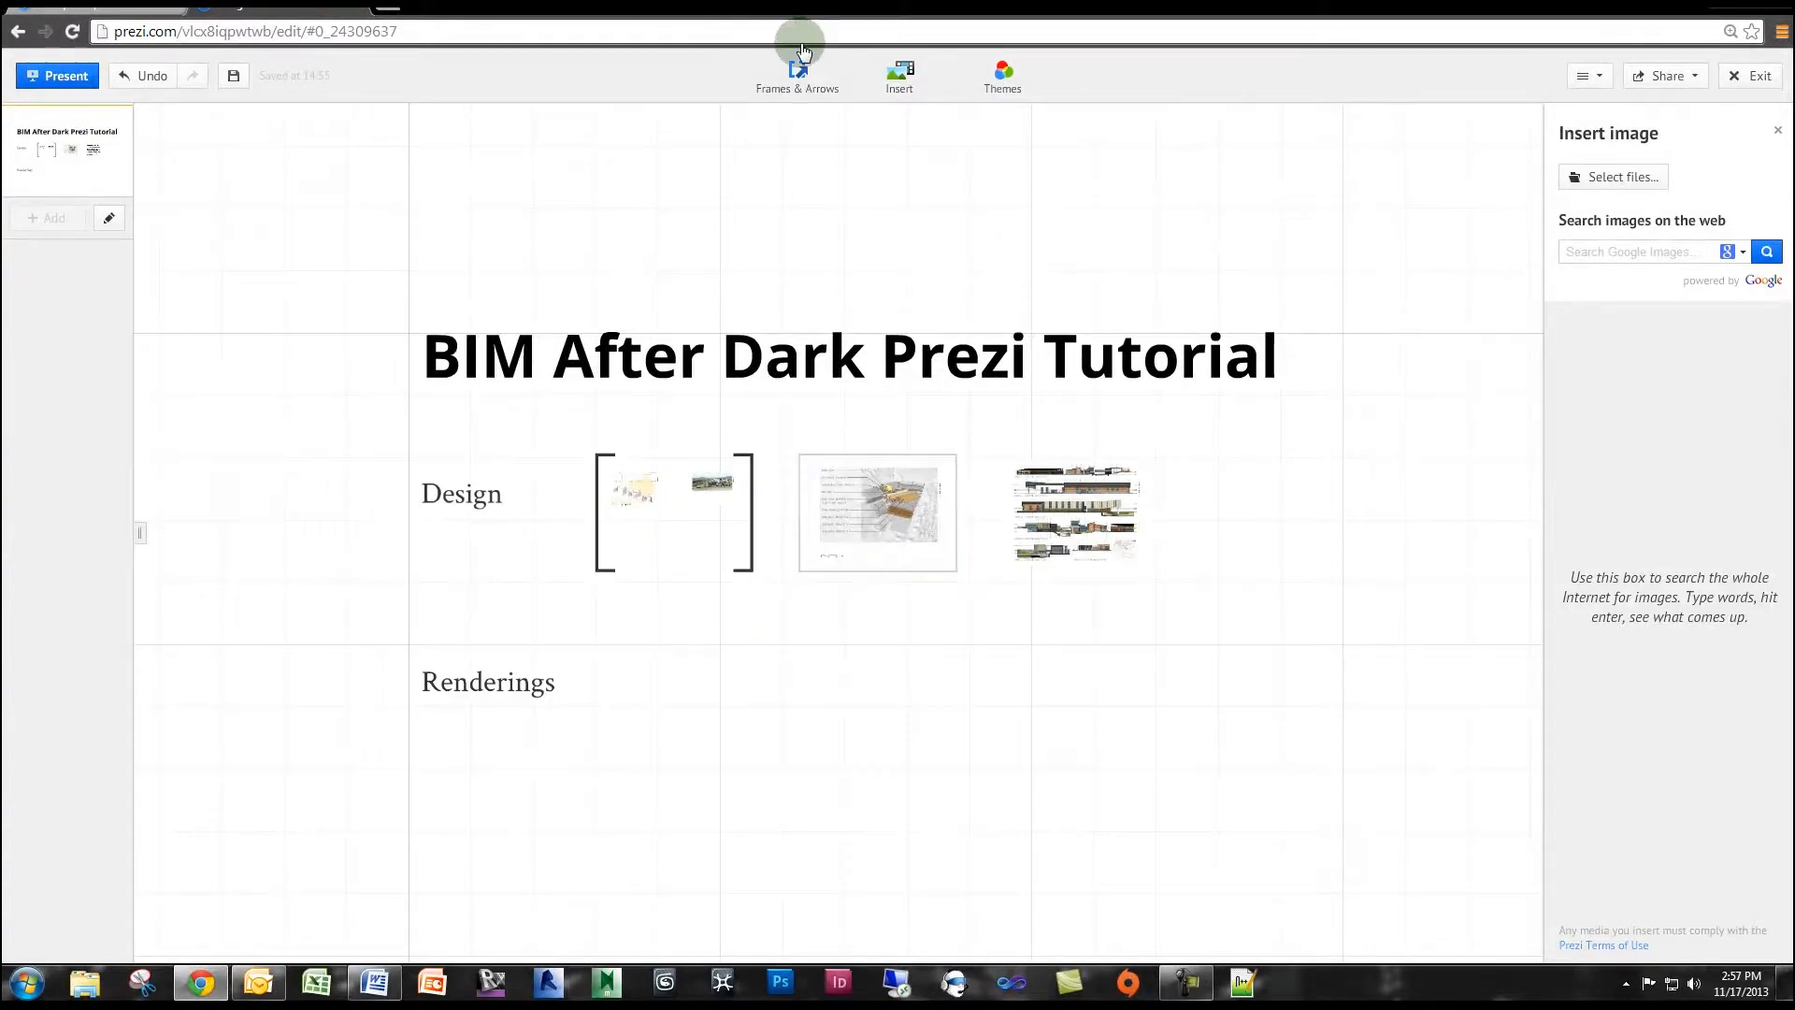
Draw an invisible frame enclosing the title and the whole Design and Renderings sections.
click(795, 79)
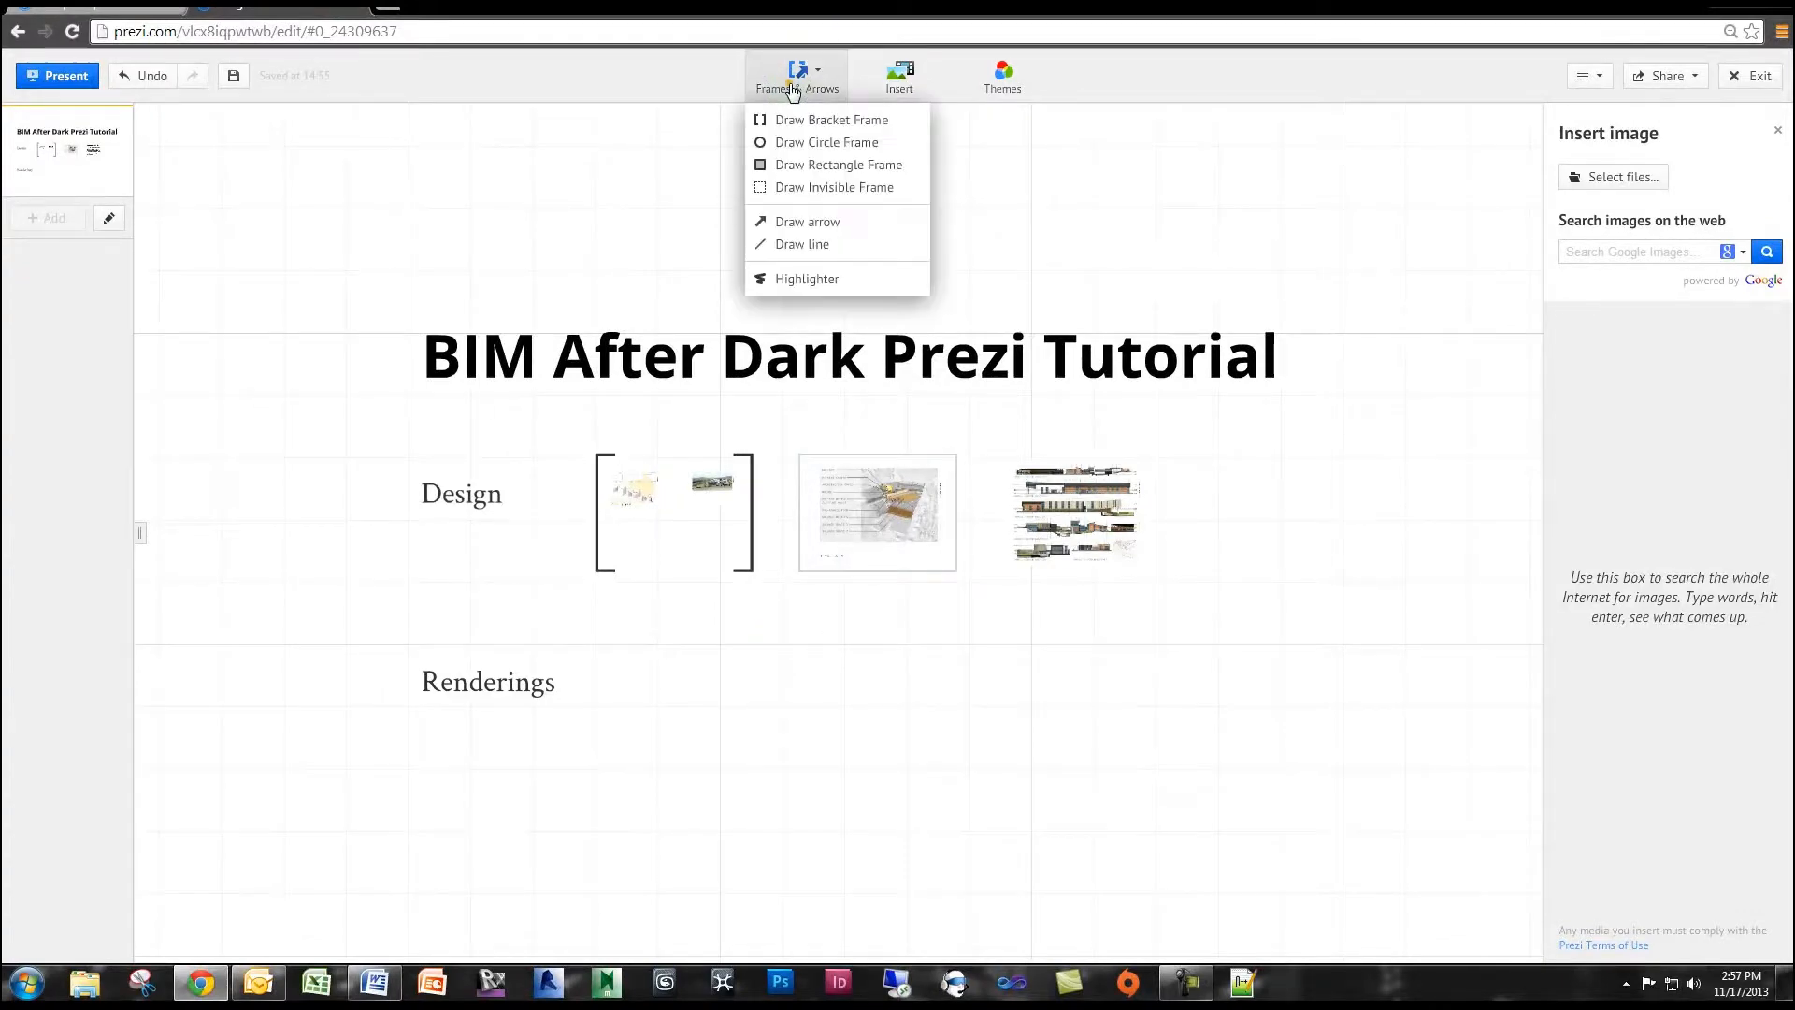
click(801, 186)
drag(361, 273, 1313, 822)
scroll(1319, 552, down, 2)
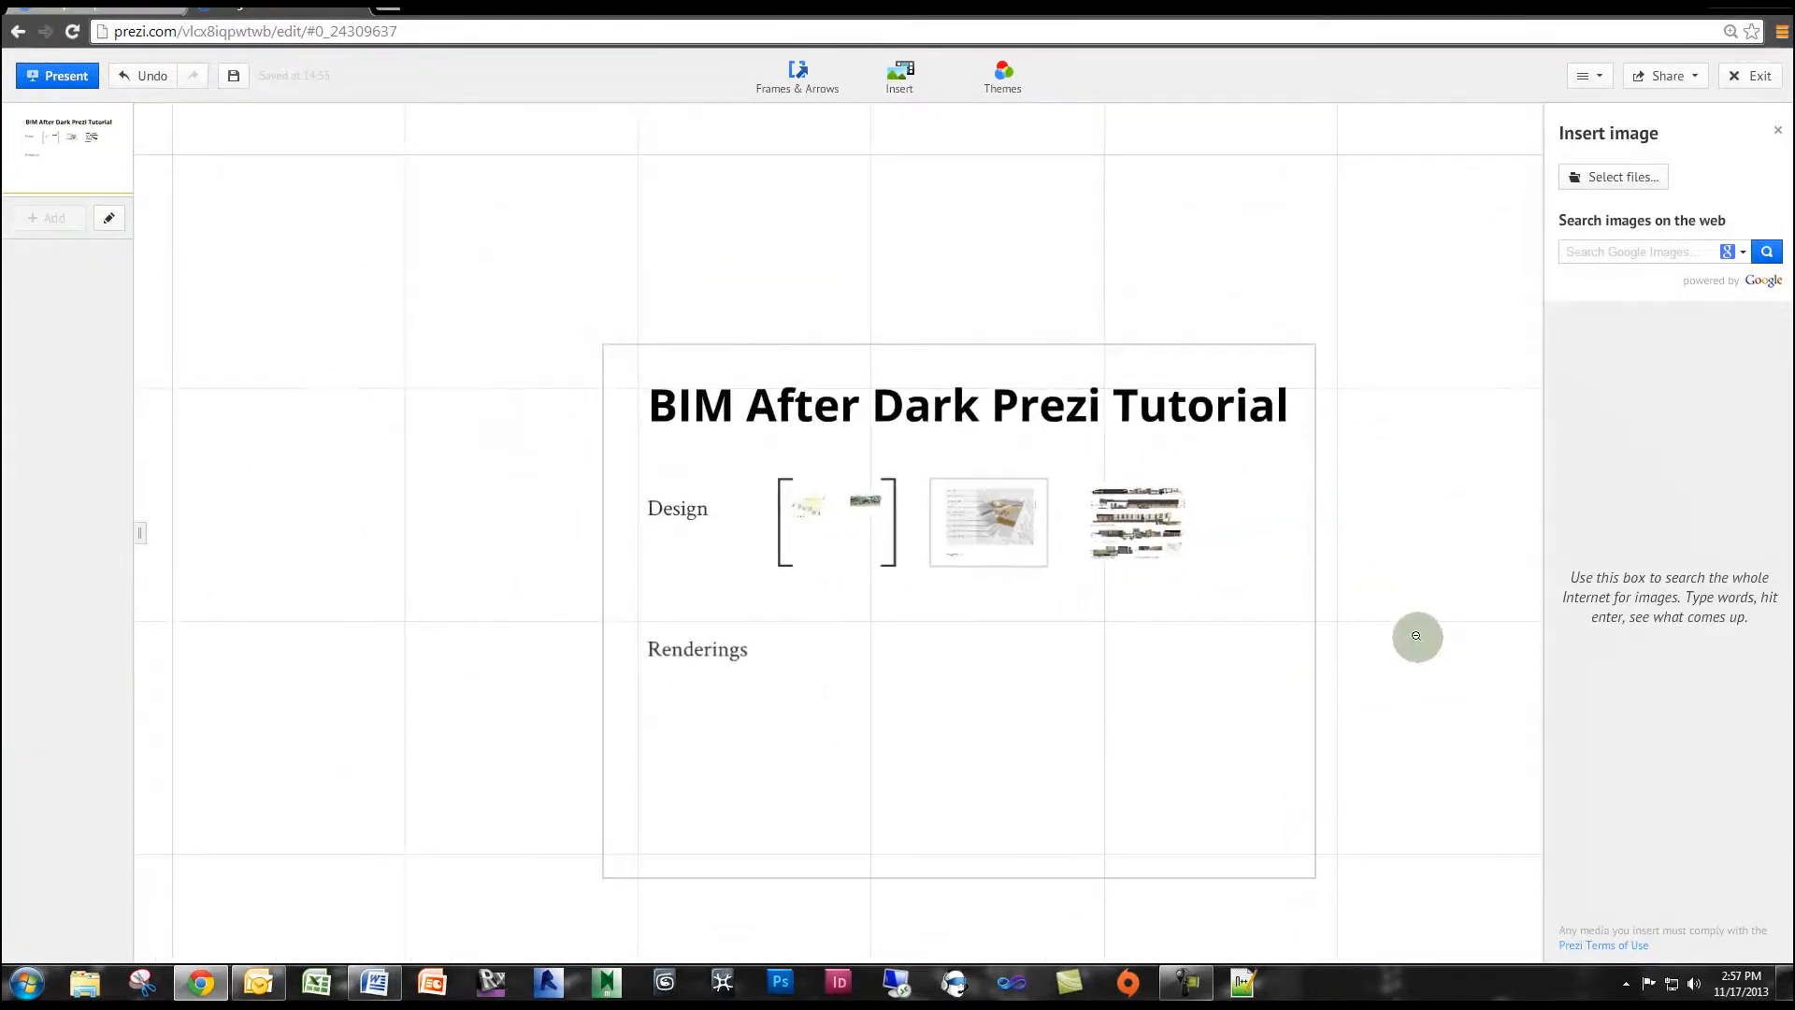
drag(1414, 635, 1323, 565)
click(1218, 581)
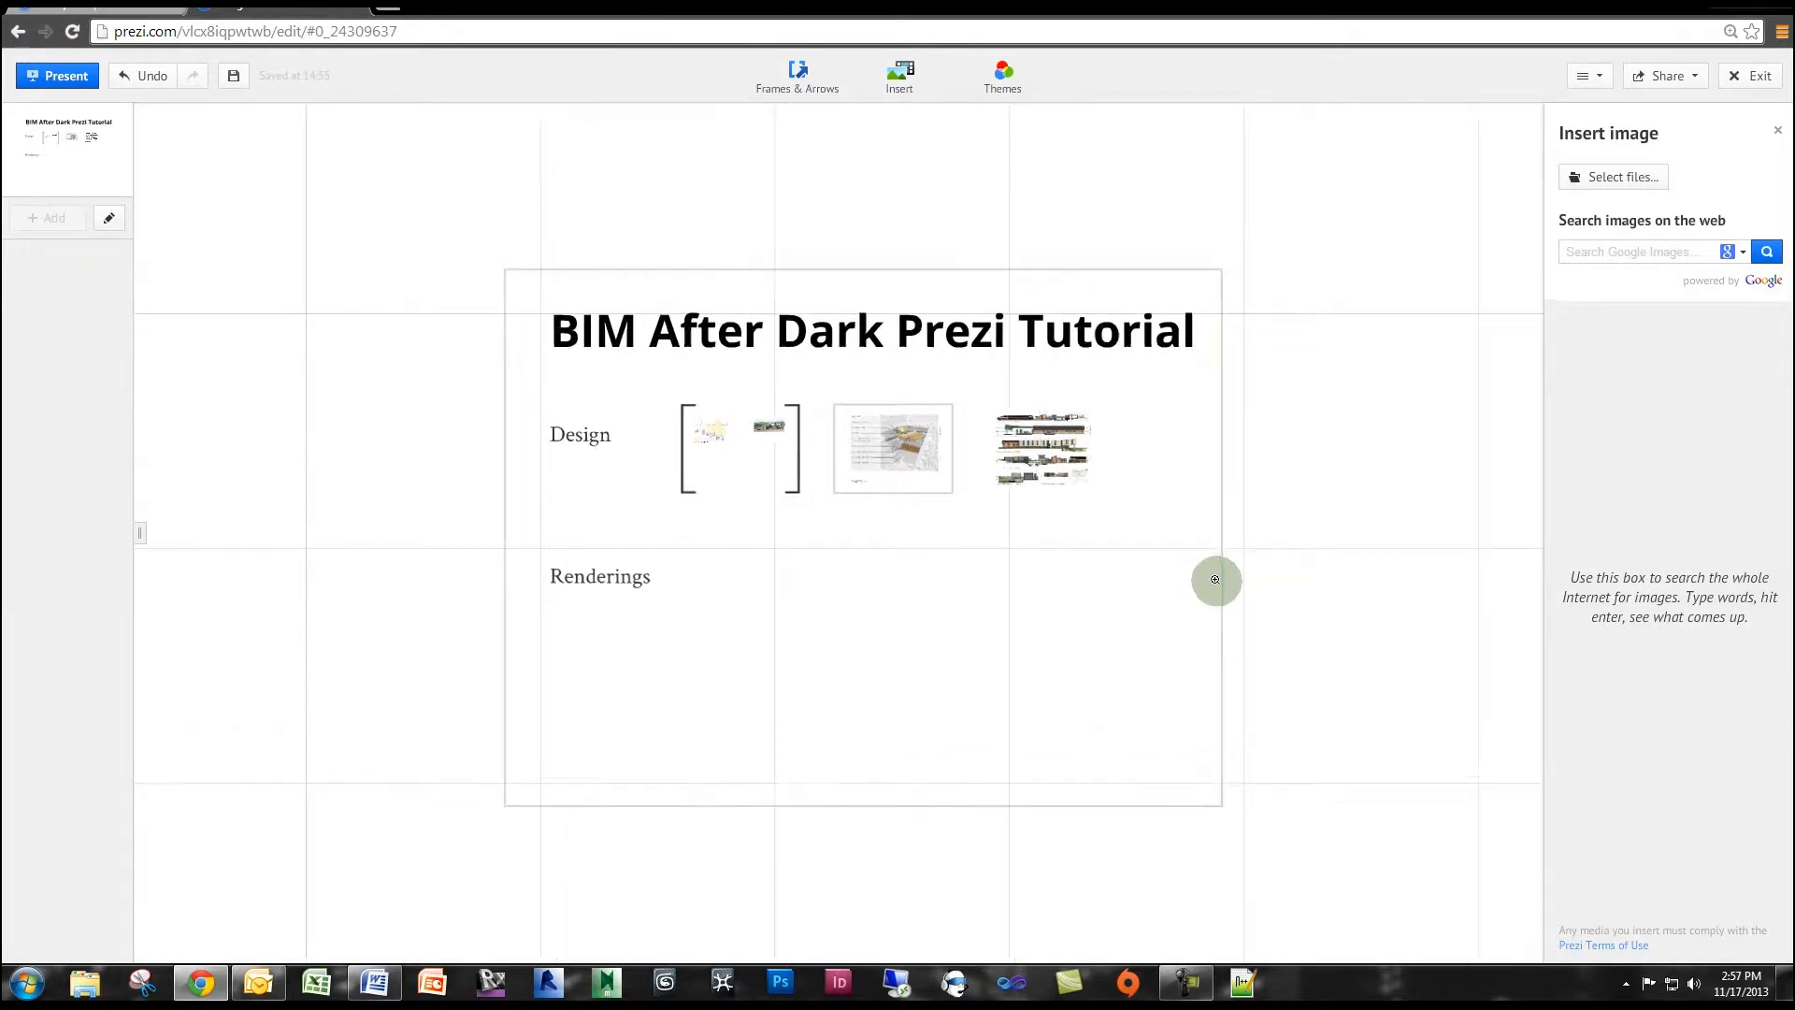
click(1334, 527)
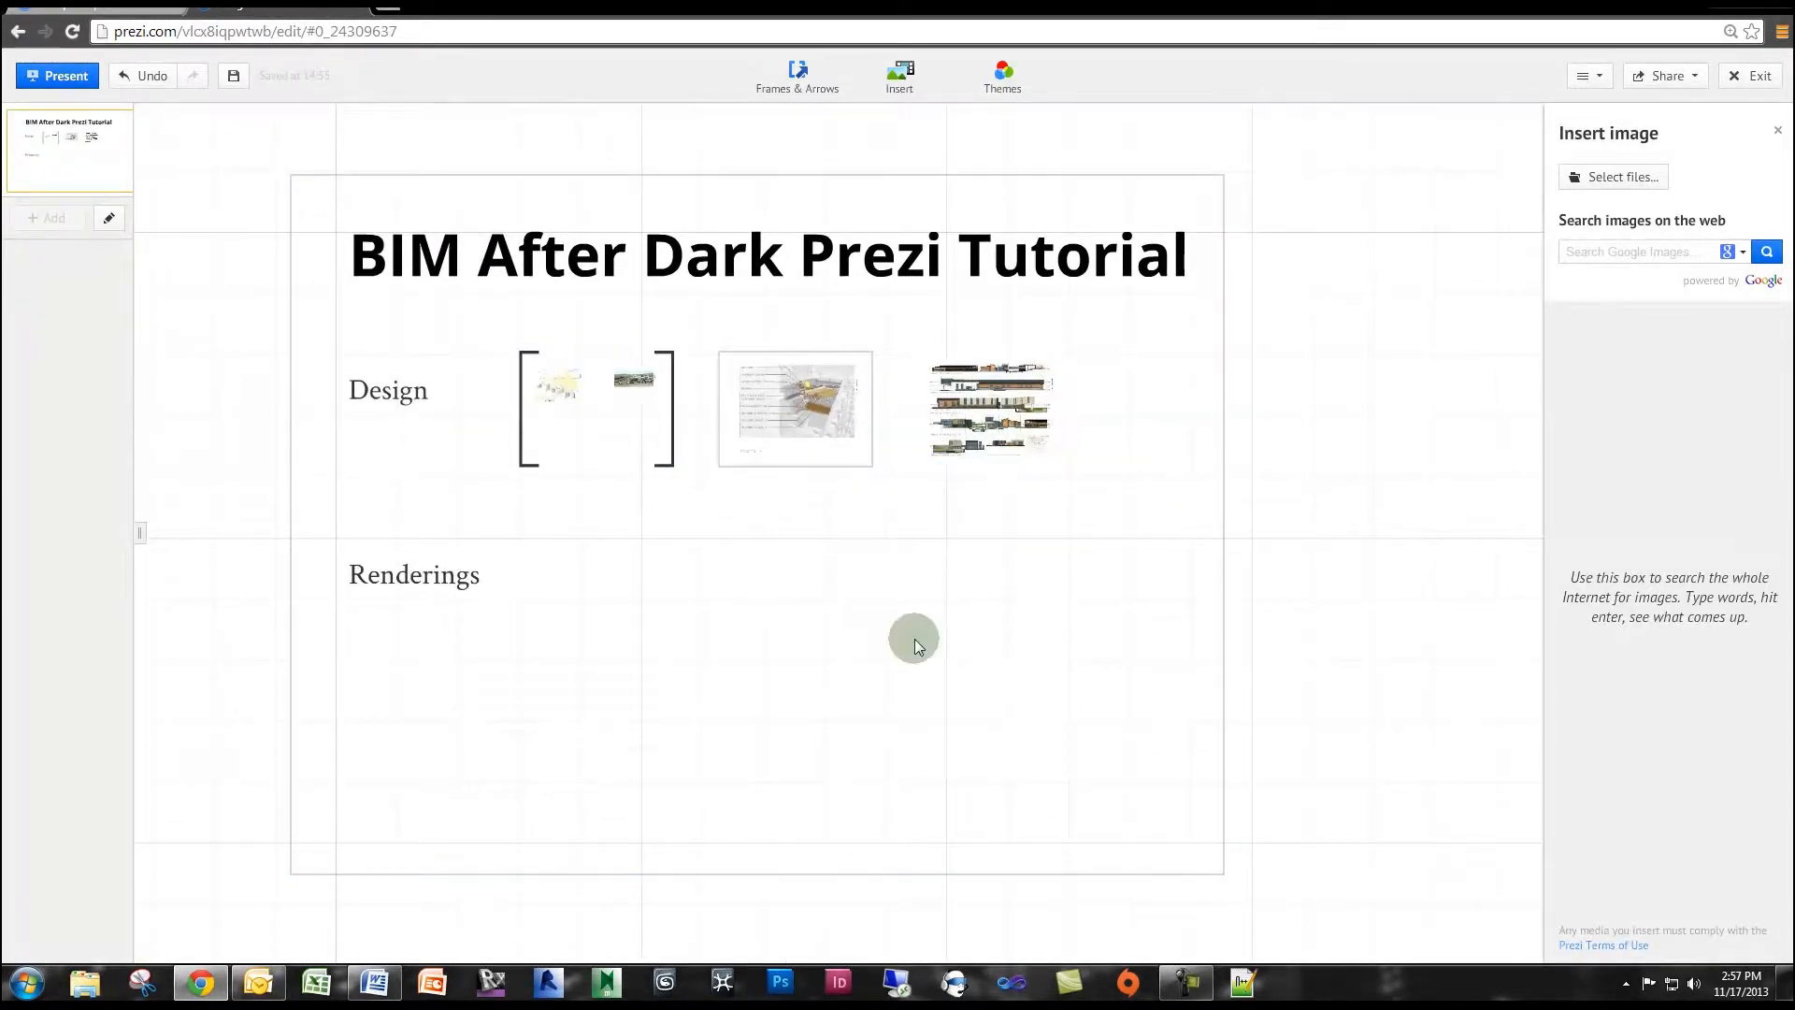
drag(916, 645, 962, 643)
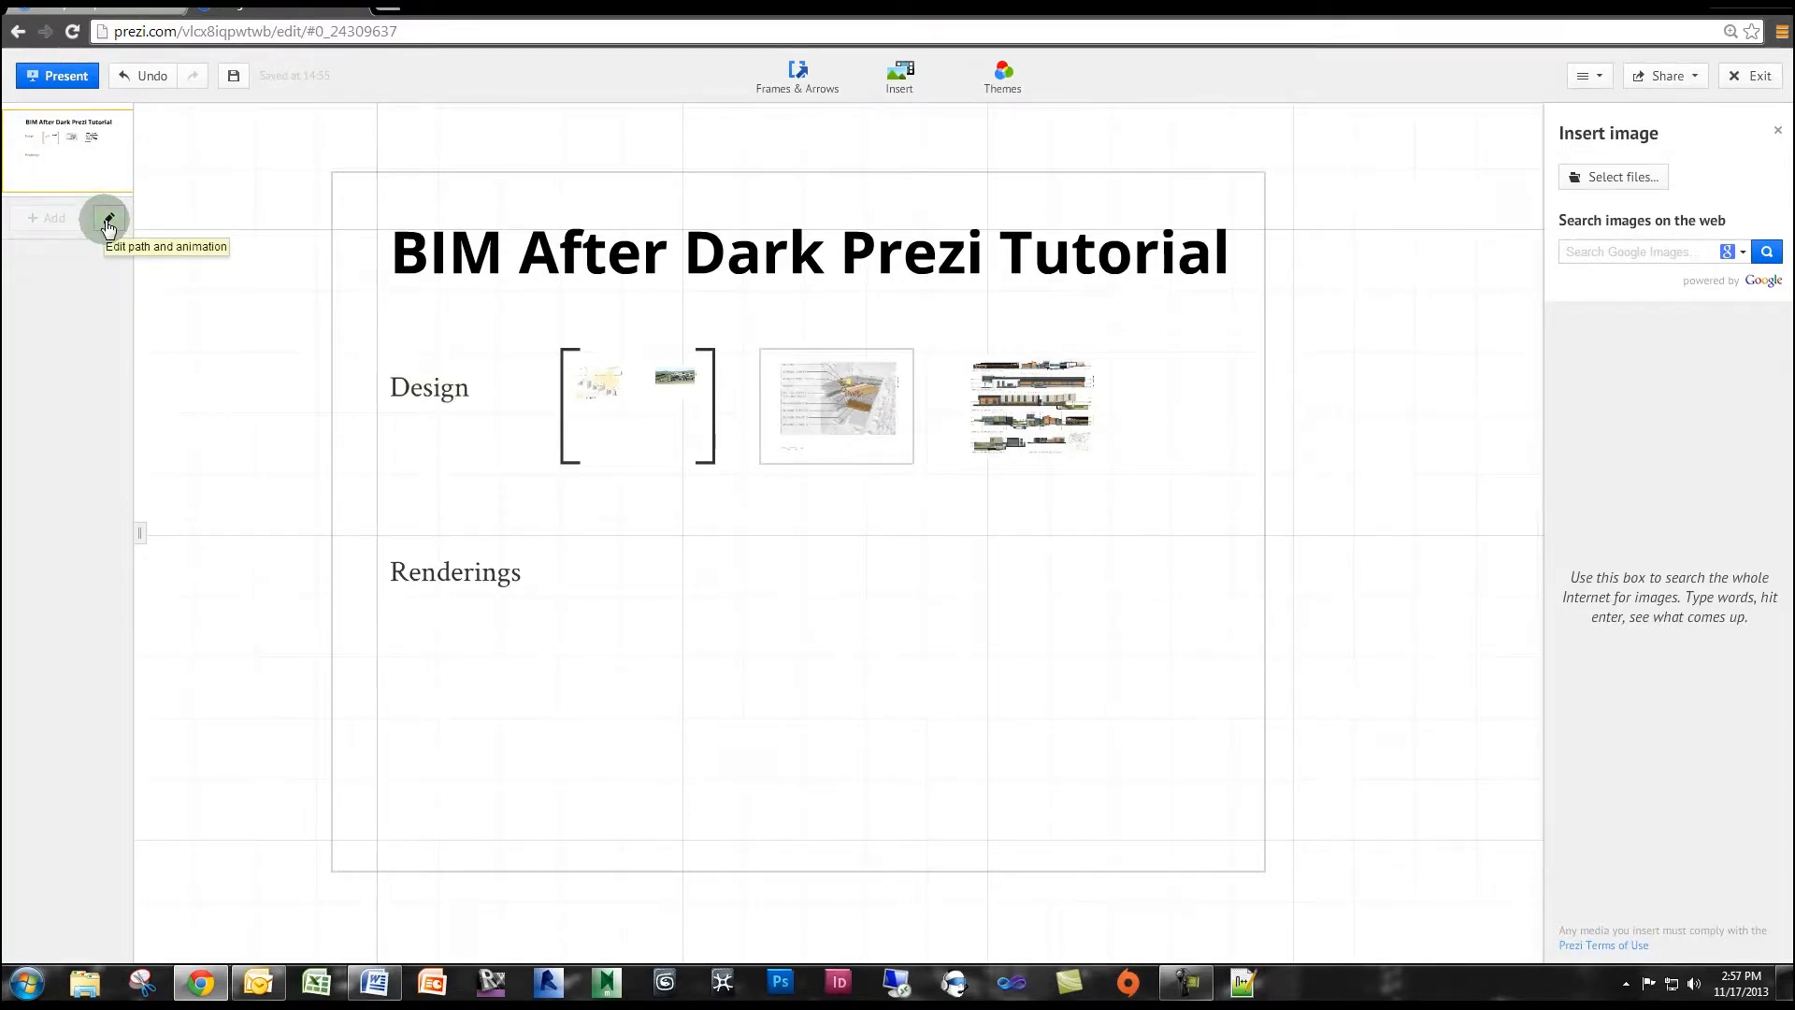
Start editing the presentation path, adding the large overall invisible frame as step 1 and the Design bracket frame as step 2.
click(108, 221)
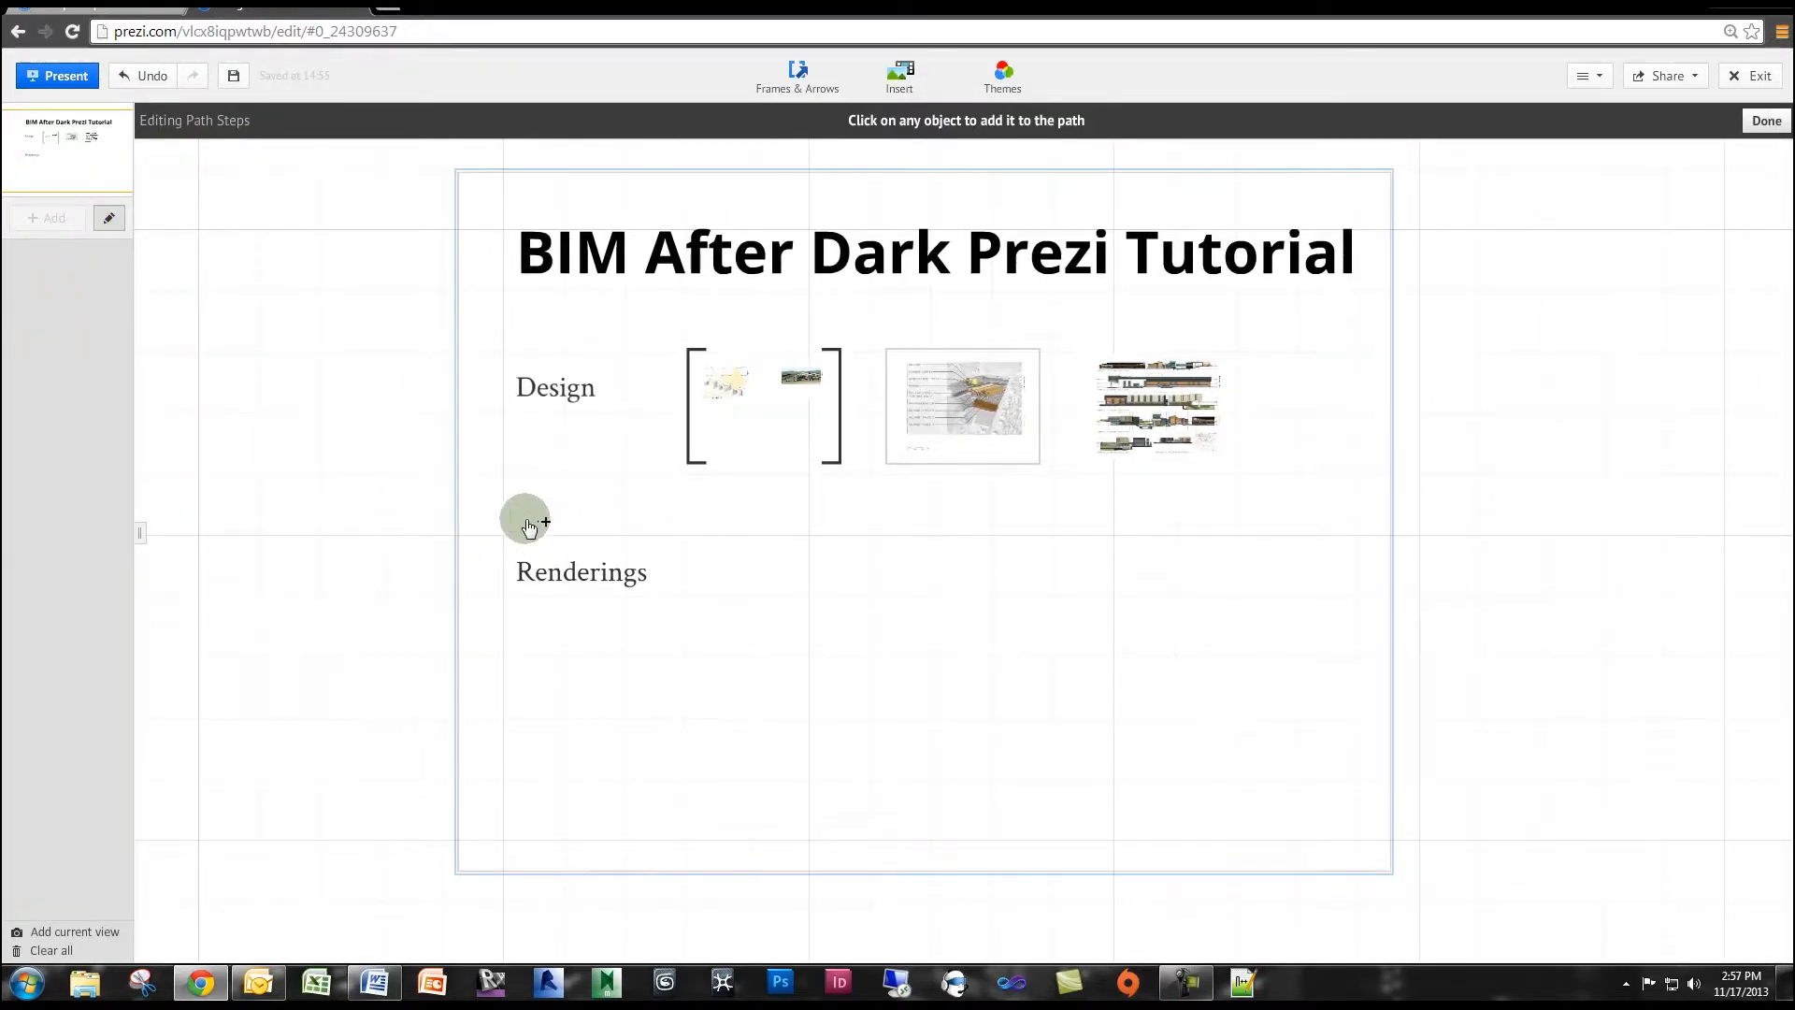
click(476, 499)
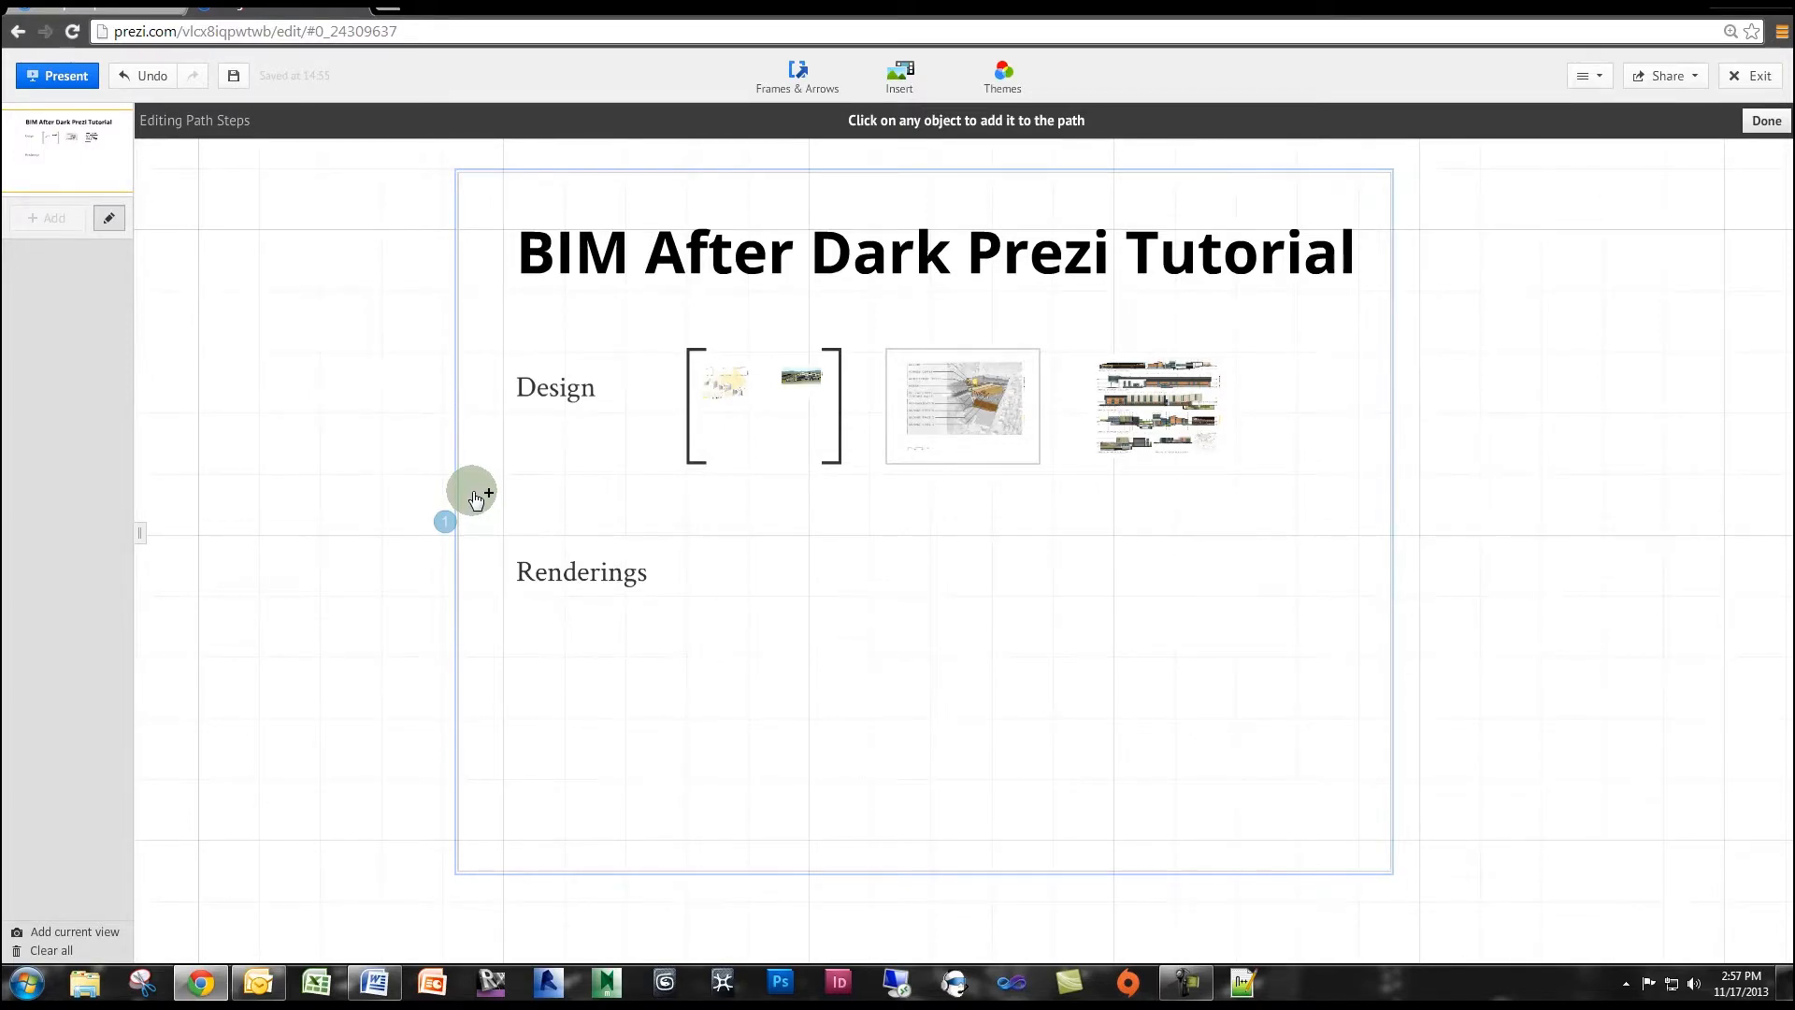
click(476, 499)
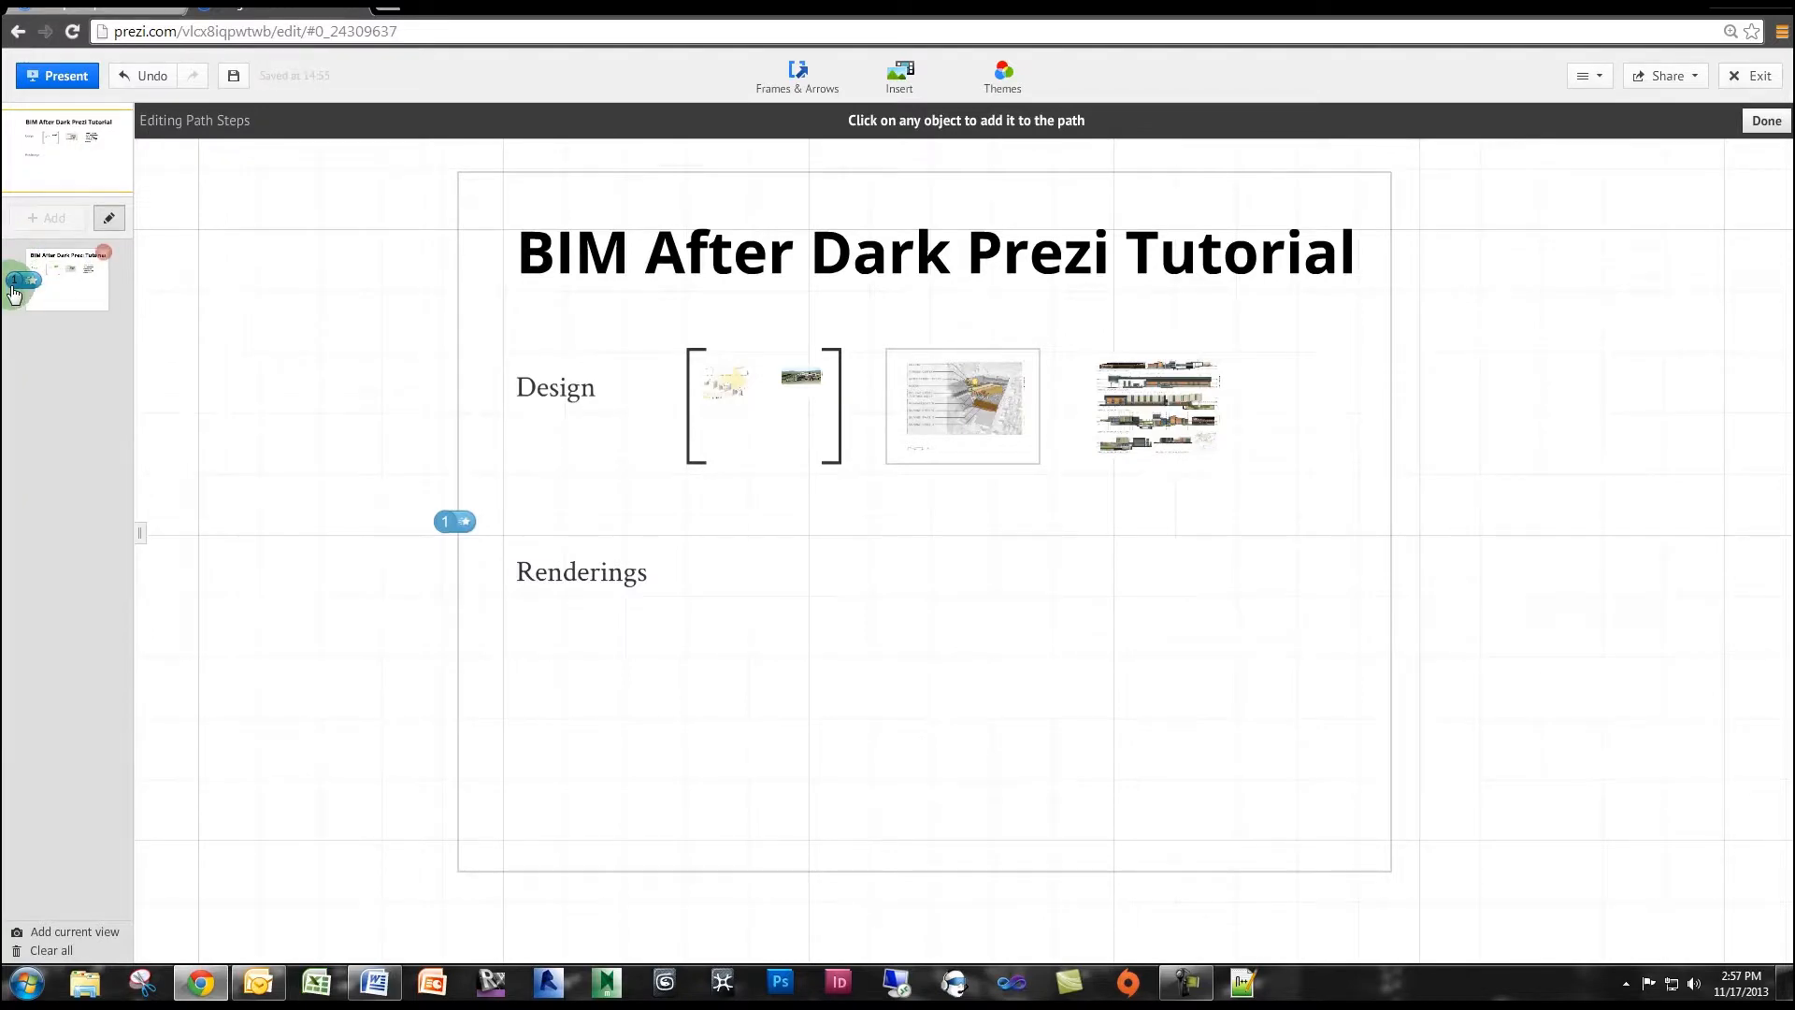
click(703, 458)
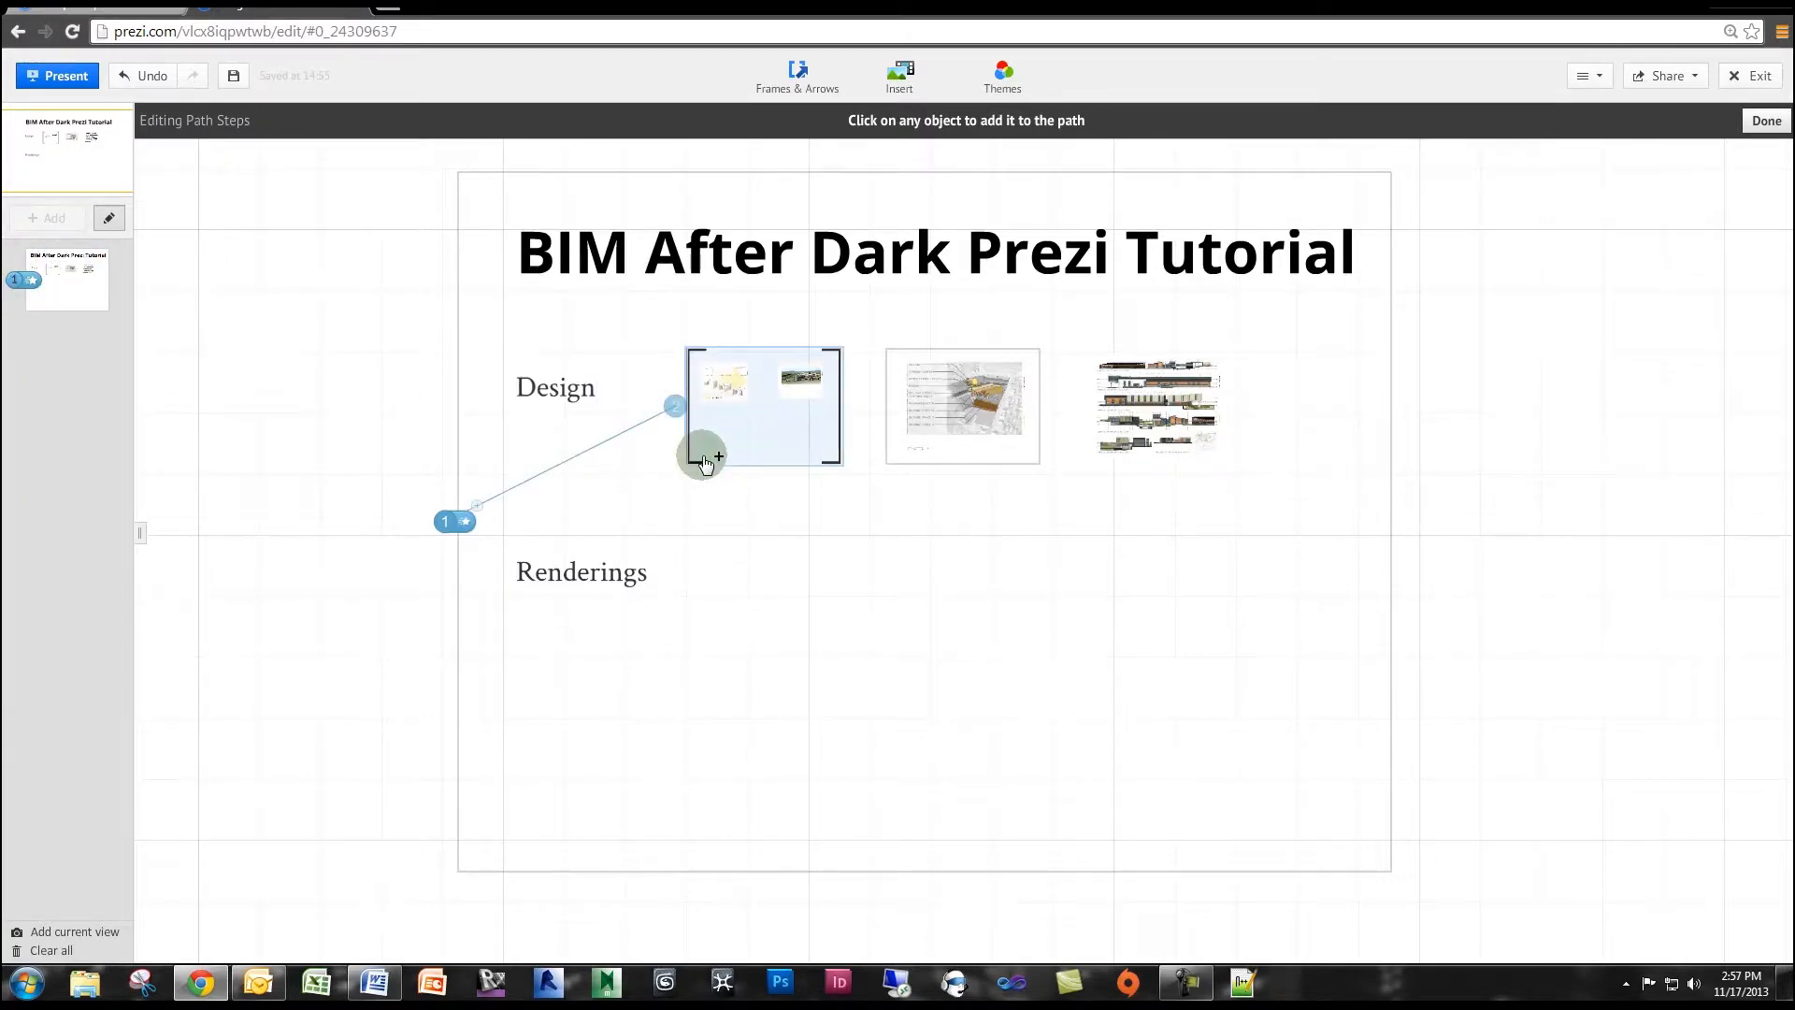